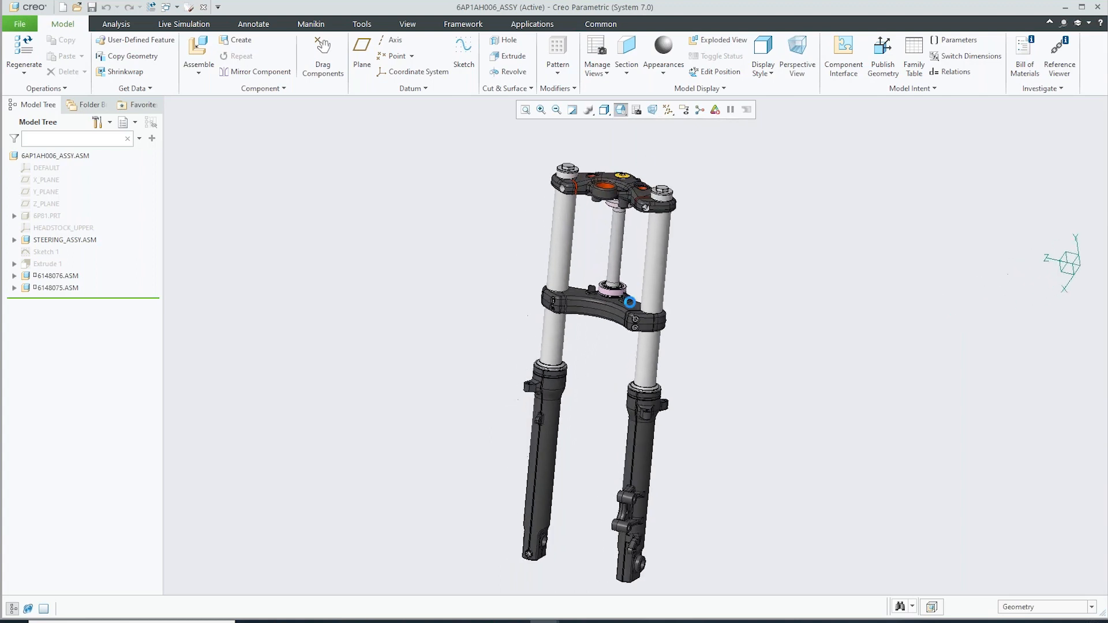
- Examine the fork assembly's upper and lower clamps, including the pocketed underside of the lower clamp
middle_drag(628, 297, 664, 278)
scroll(665, 279, up, 5)
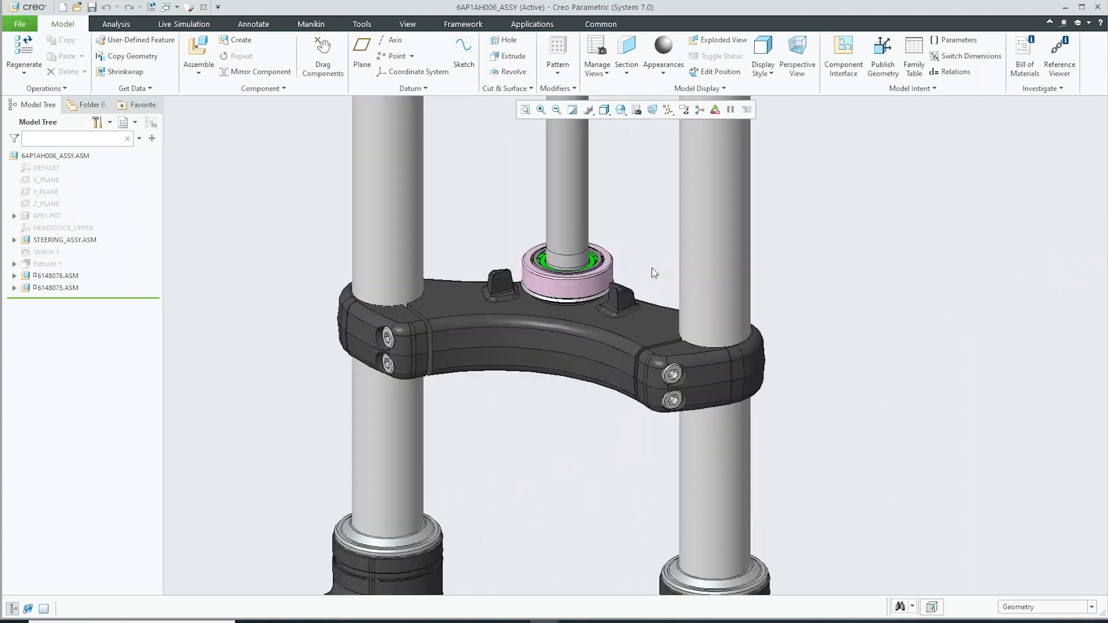
middle_drag(567, 381, 568, 260)
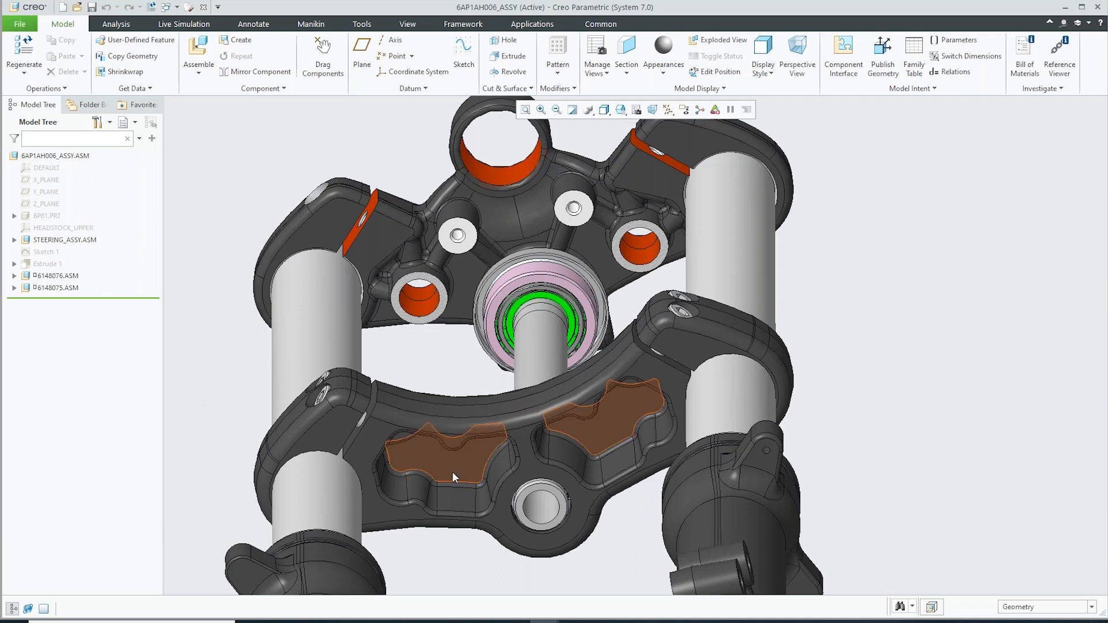
scroll(452, 462, up, 5)
mouse_move(453, 448)
middle_down()
mouse_move(455, 560)
mouse_move(439, 477)
middle_up()
scroll(439, 476, down, 2)
scroll(451, 502, down, 1)
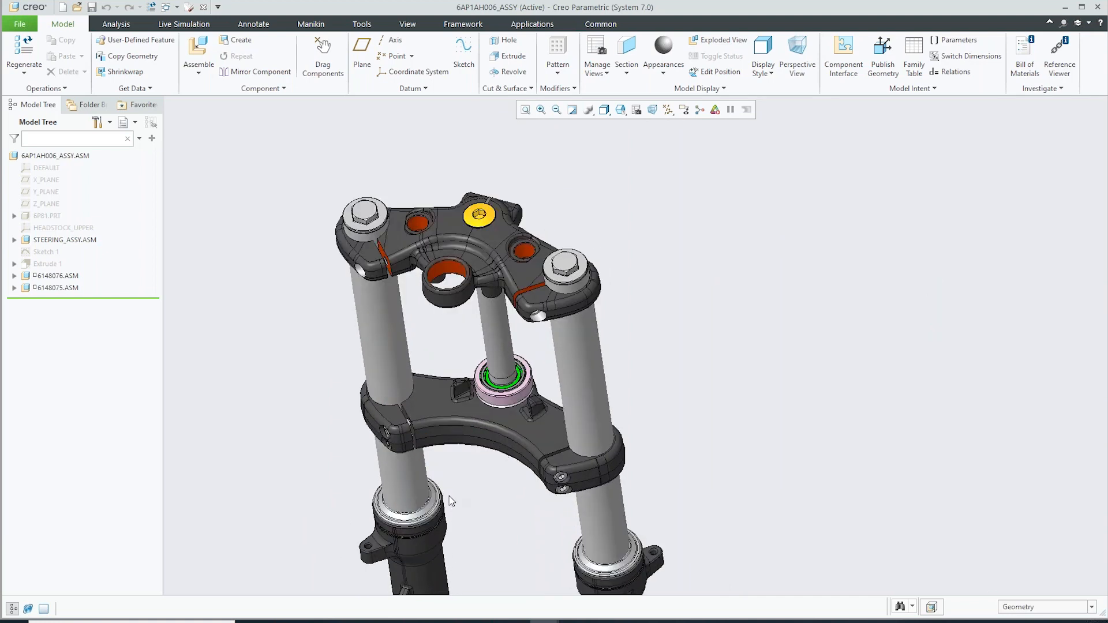
shift+middle_drag(513, 500, 562, 456)
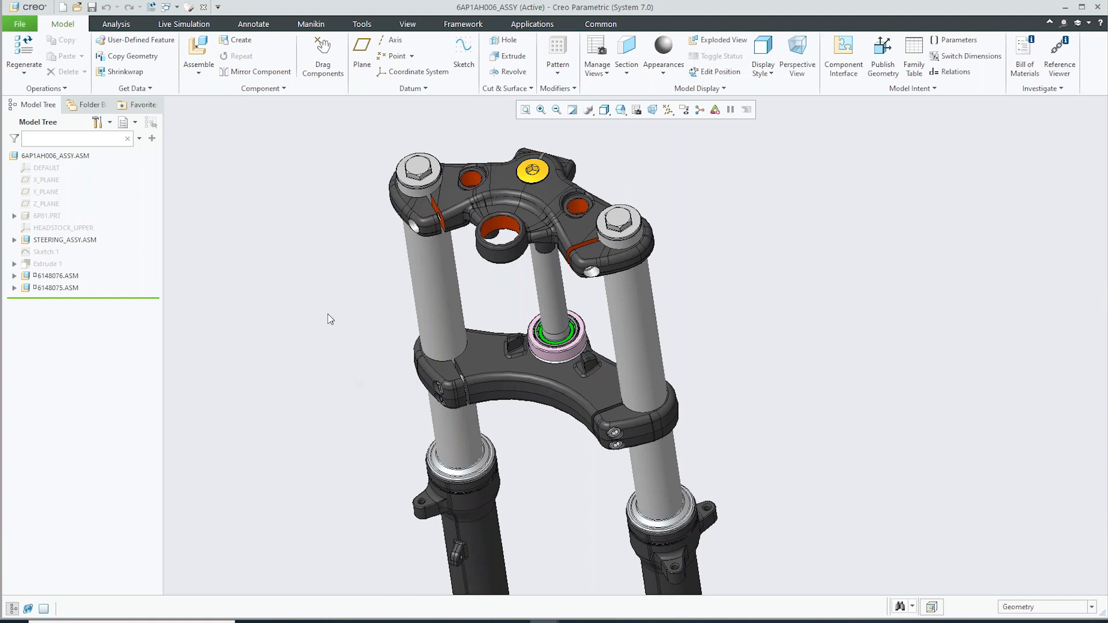
- Switch to the open 61030047_GTO_START part and view the clamp's geometry
click(167, 7)
click(212, 35)
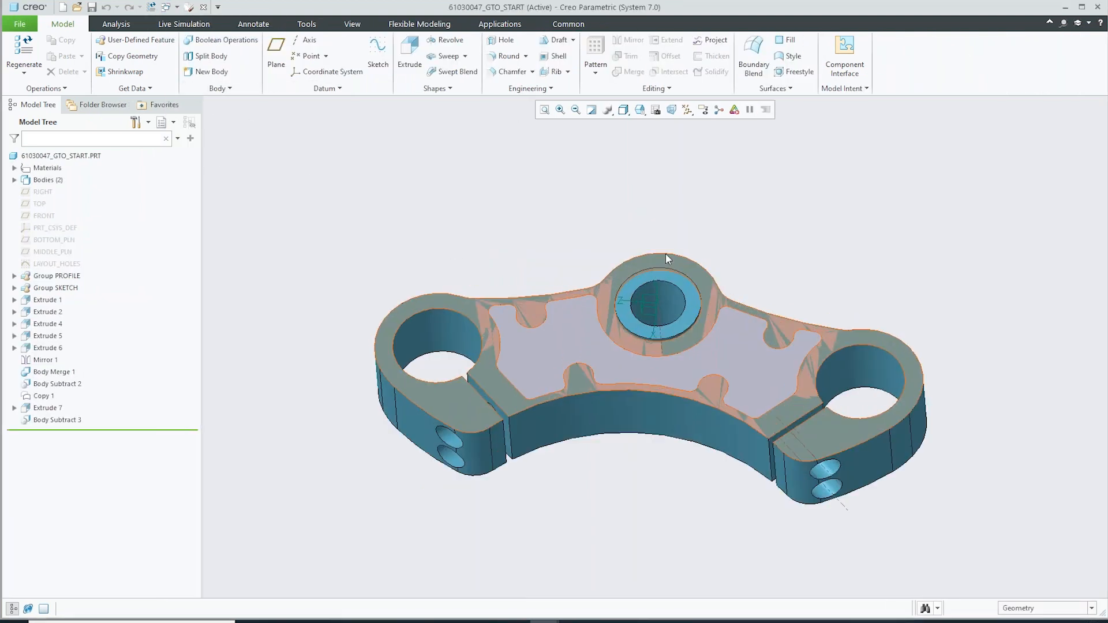
scroll(666, 254, down, 2)
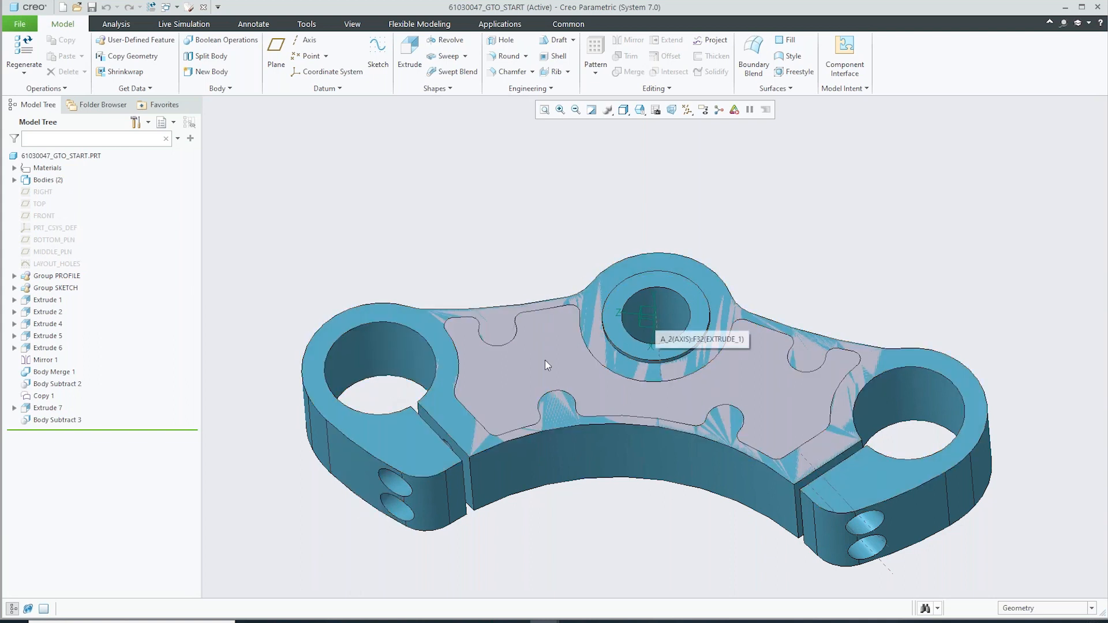
mouse_move(408, 376)
middle_down()
mouse_move(514, 519)
mouse_move(493, 535)
middle_up()
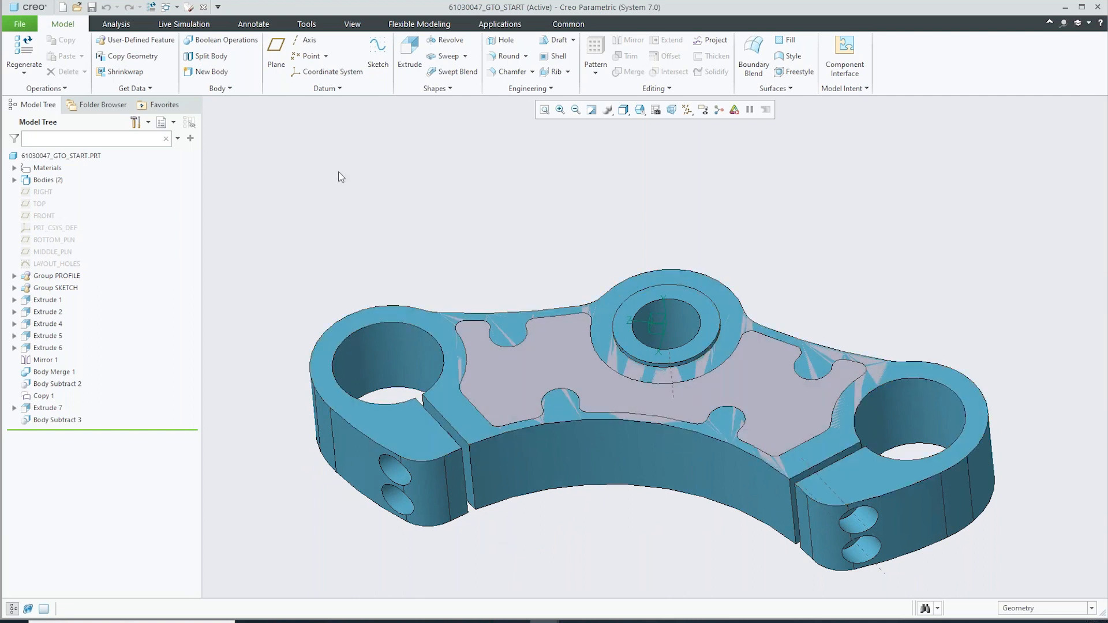
- List the part's bodies and highlight the ENVELOPE and PRESERVED bodies in turn
click(45, 181)
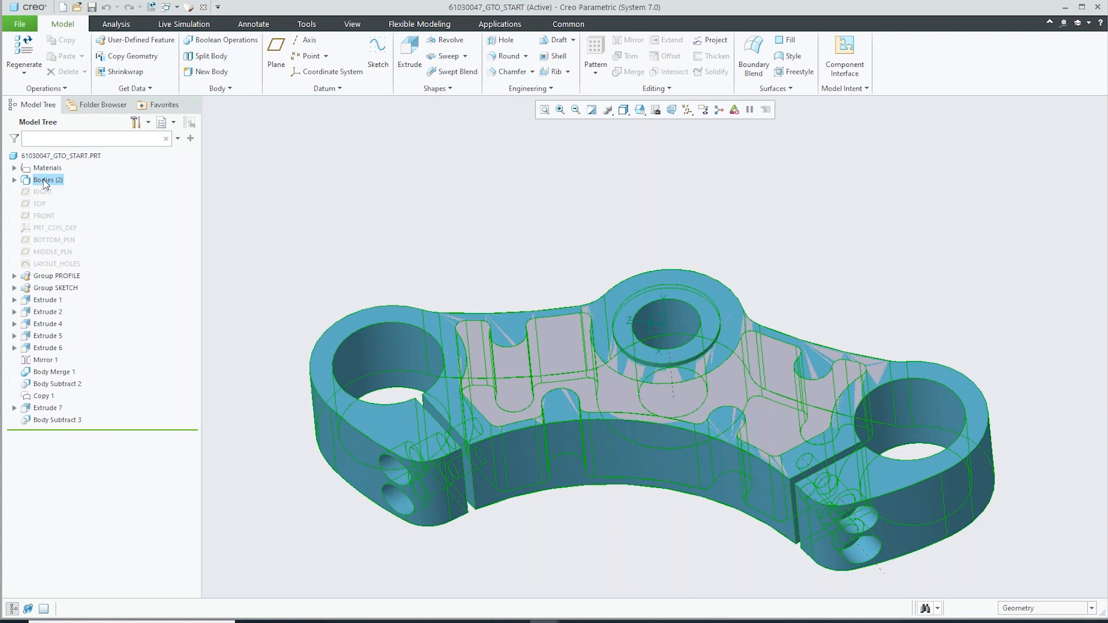
click(14, 180)
click(71, 194)
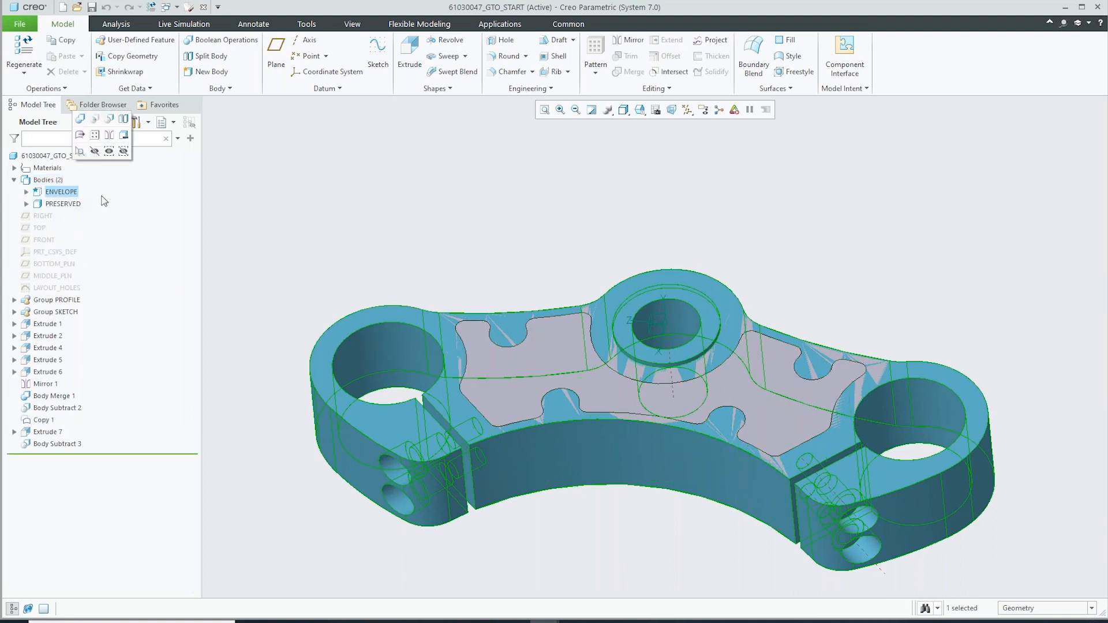
click(63, 205)
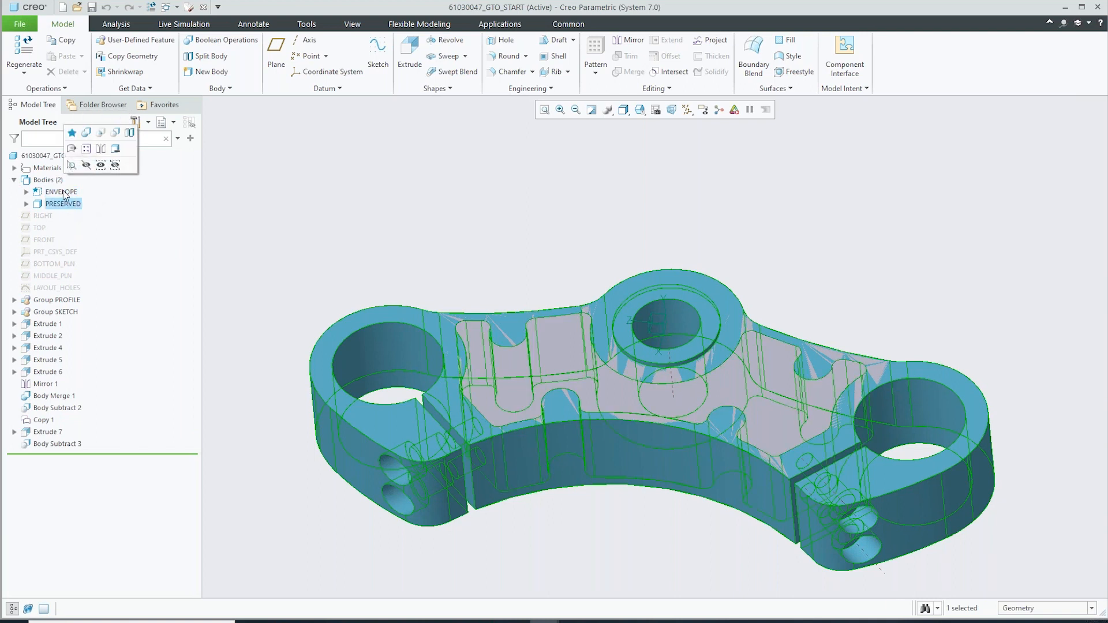
- Hide the ENVELOPE body to examine the PRESERVED body on its own
click(62, 192)
click(86, 151)
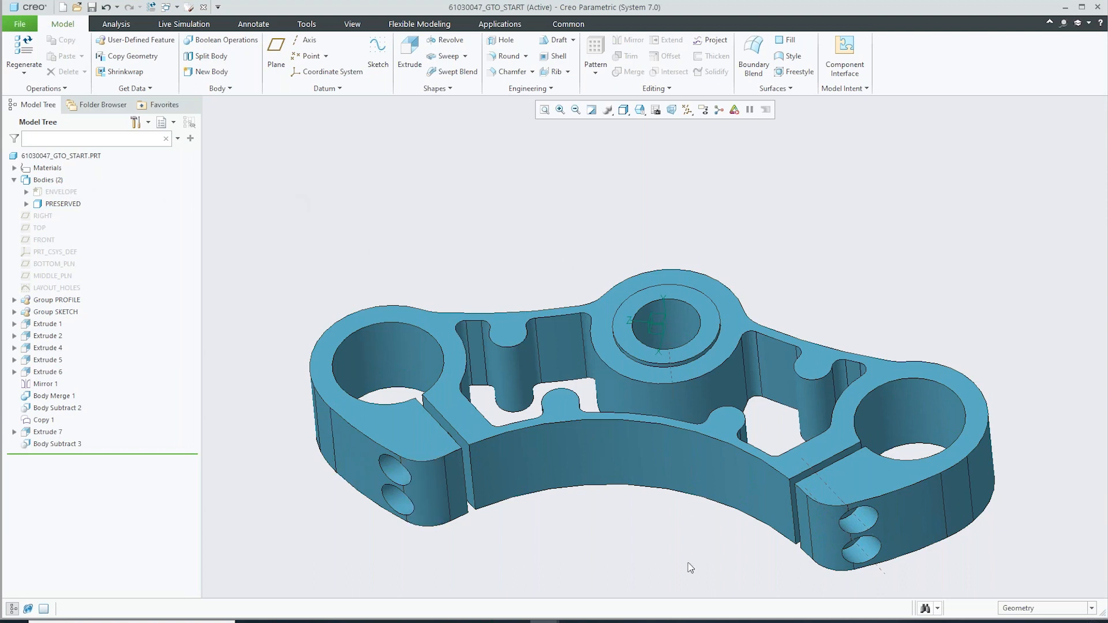
middle_drag(639, 548, 640, 541)
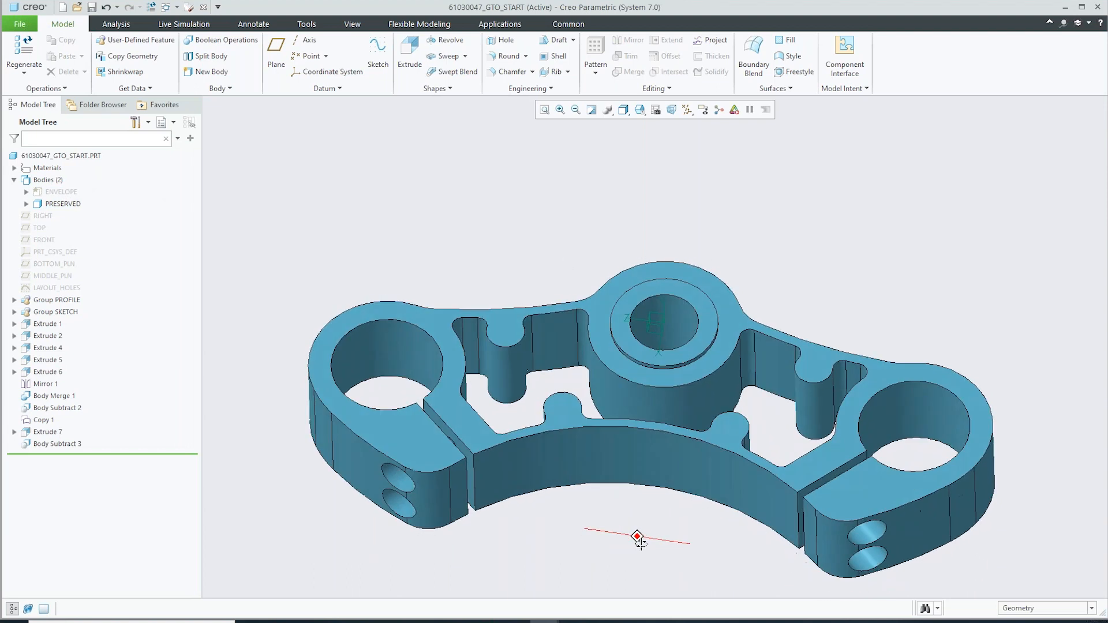
scroll(617, 511, up, 2)
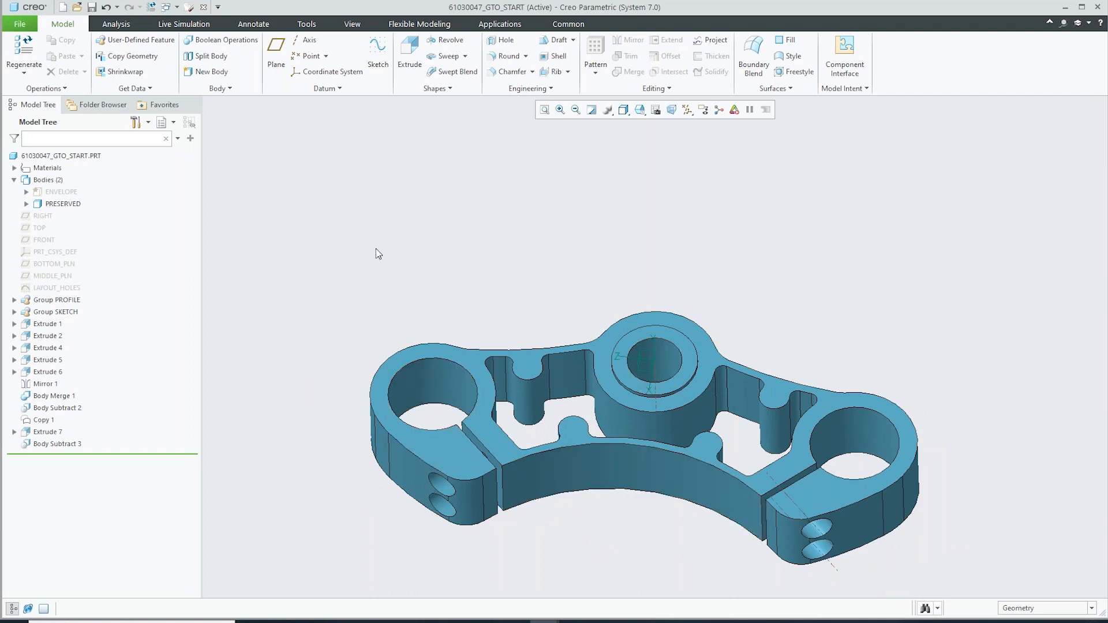
- Show the ENVELOPE body again and inspect it alone by temporarily hiding the PRESERVED body, leaving both bodies displayed
click(65, 193)
click(87, 151)
click(63, 204)
click(90, 165)
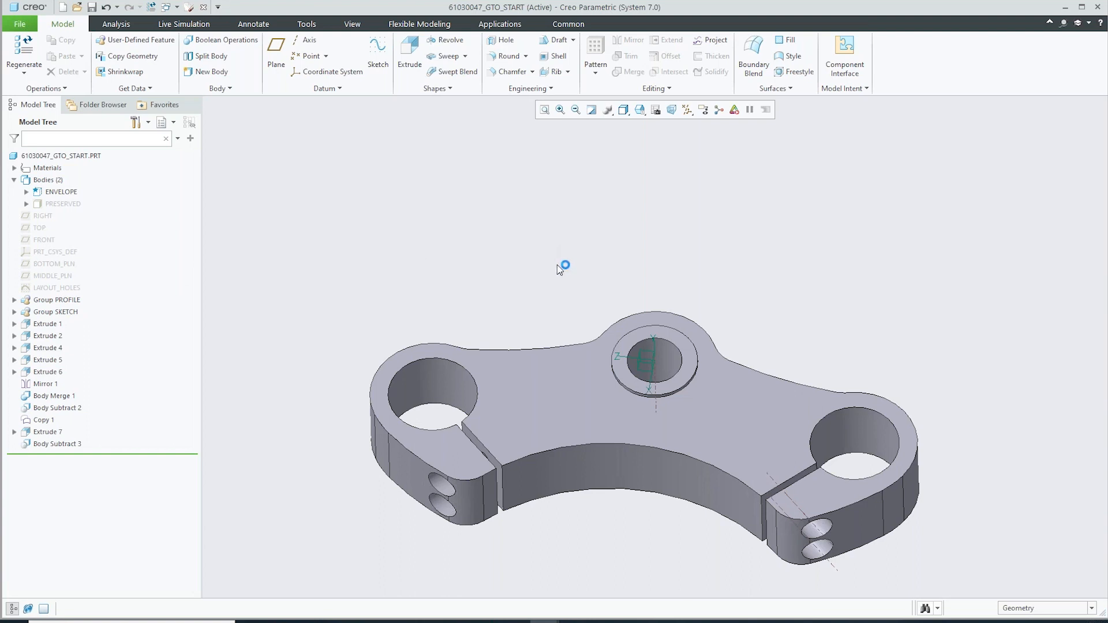
click(63, 203)
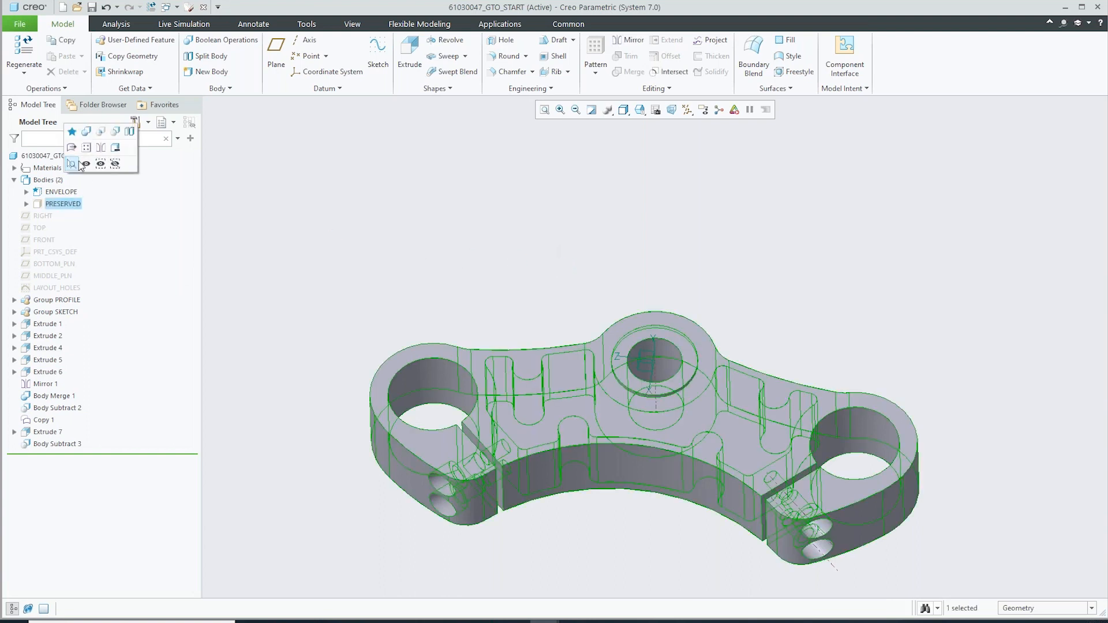
click(86, 165)
click(282, 230)
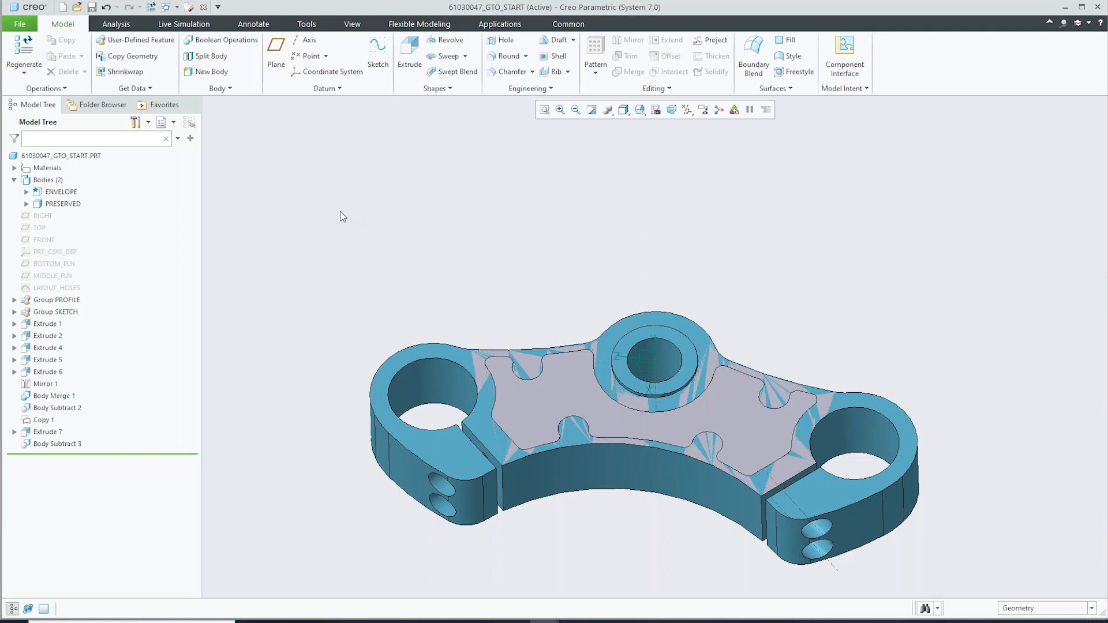
- Start a Generative Design study and assign the ENVELOPE body as its starting geometry
click(501, 25)
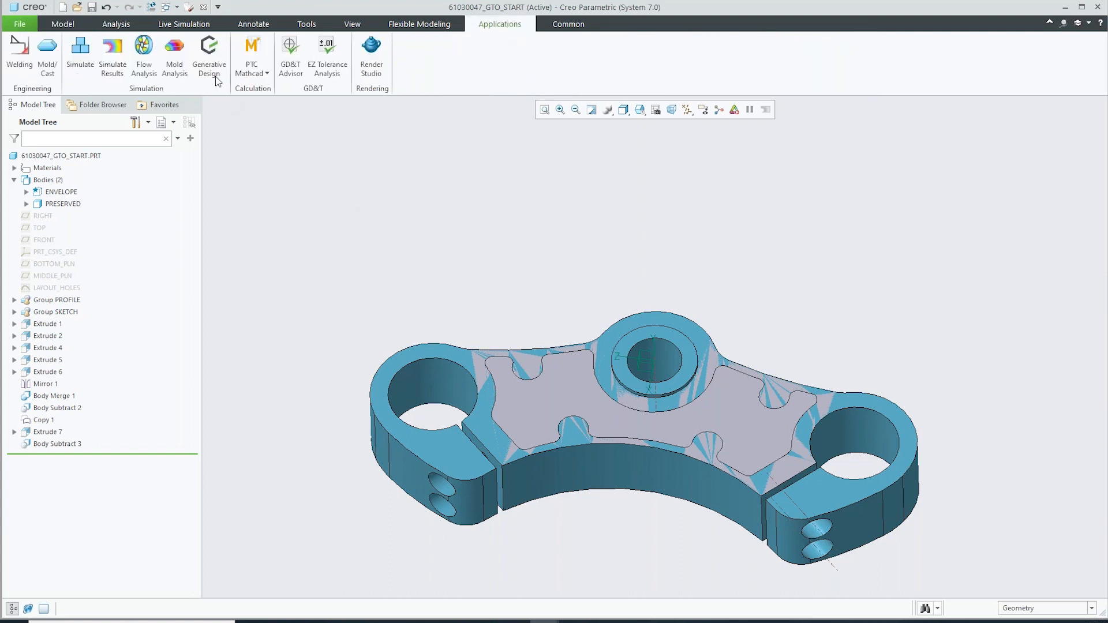
click(208, 58)
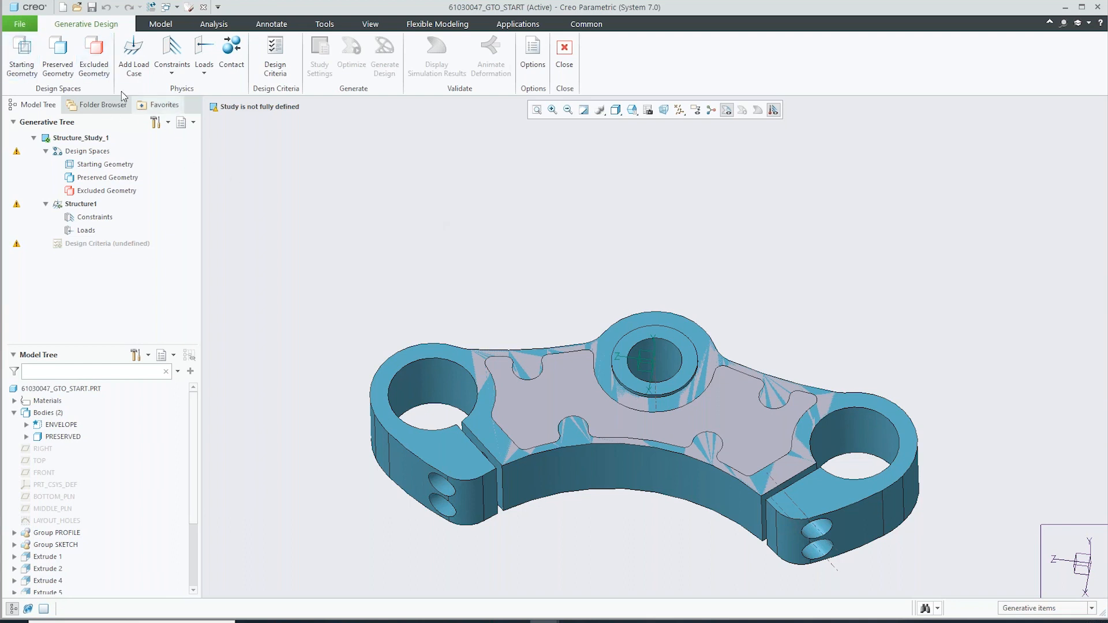
click(26, 56)
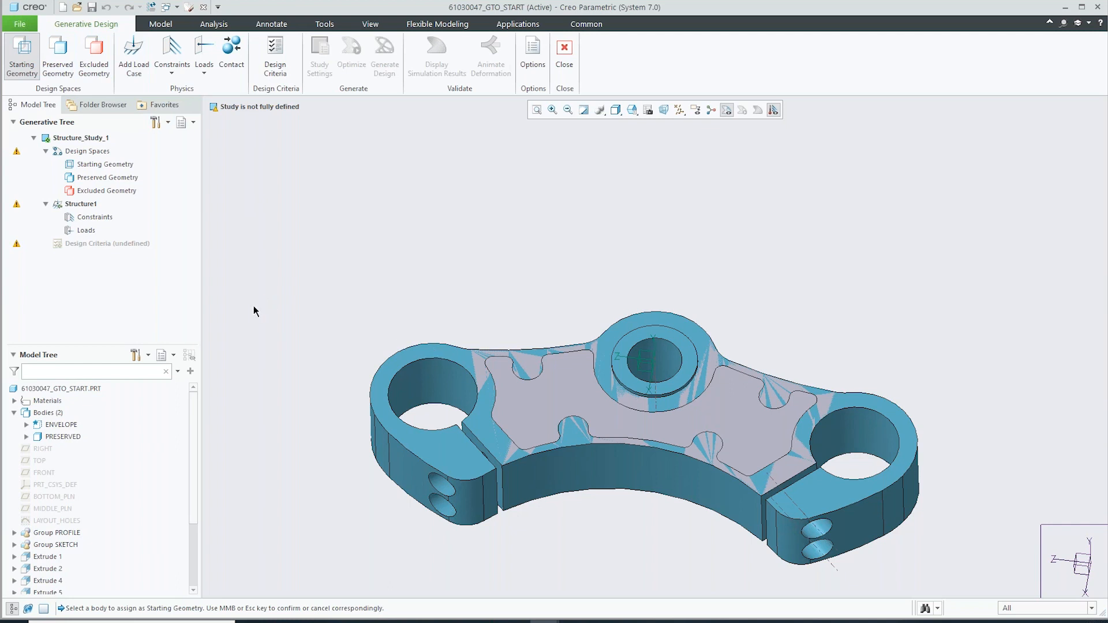
click(60, 425)
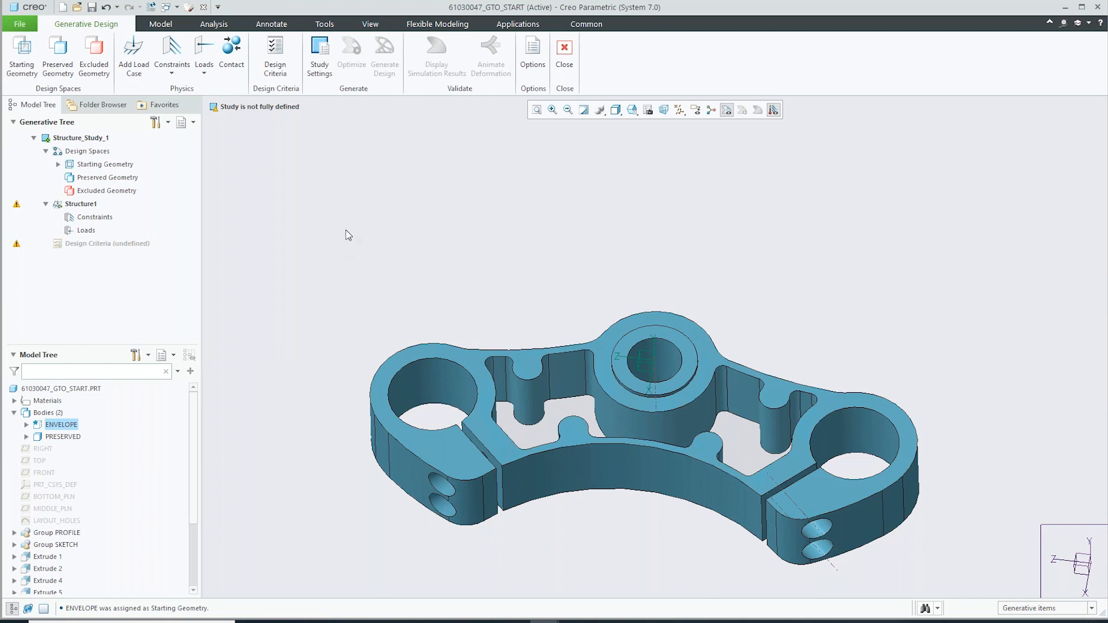
click(345, 204)
- Assign the PRESERVED body as the study's preserved geometry
click(58, 55)
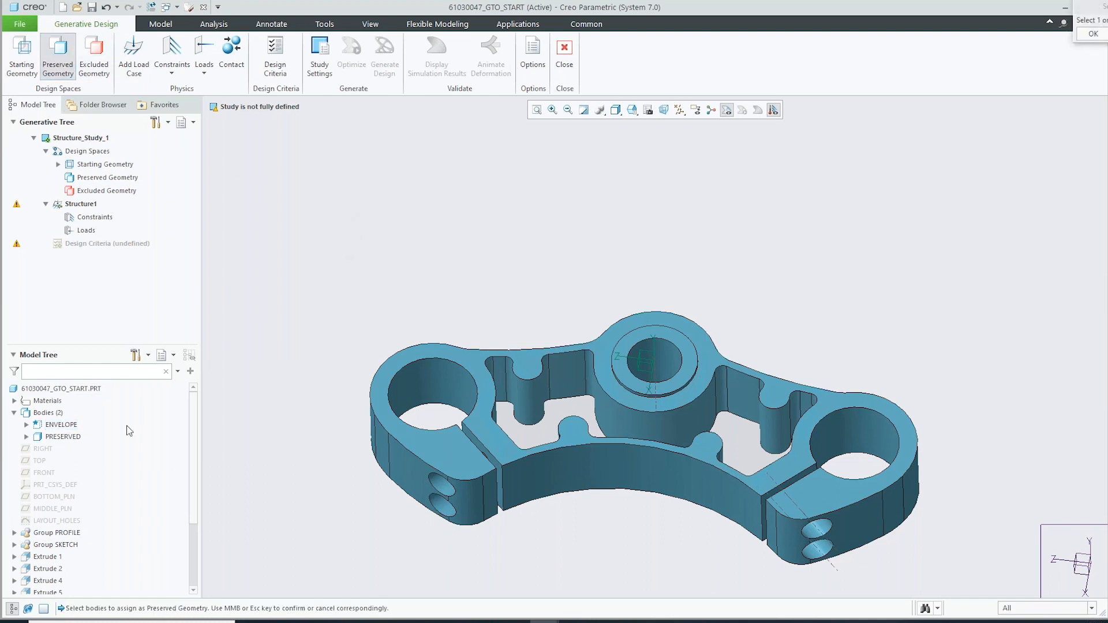
click(70, 437)
click(1096, 34)
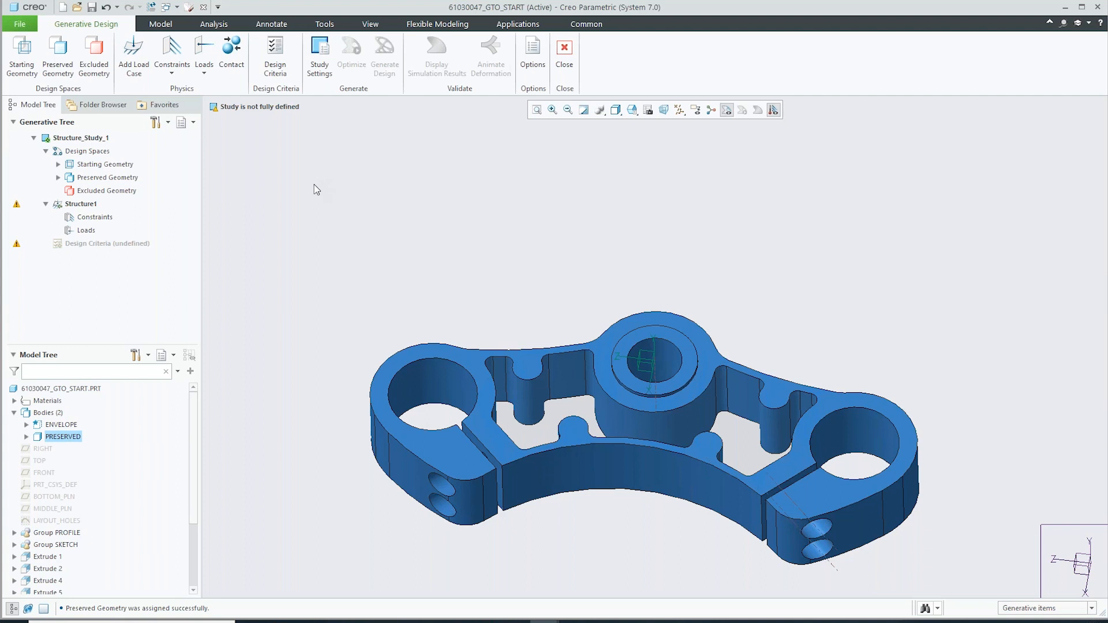
- Add a fixed constraint to the inner surfaces of the clamp's central steering stem bore
click(171, 50)
click(655, 360)
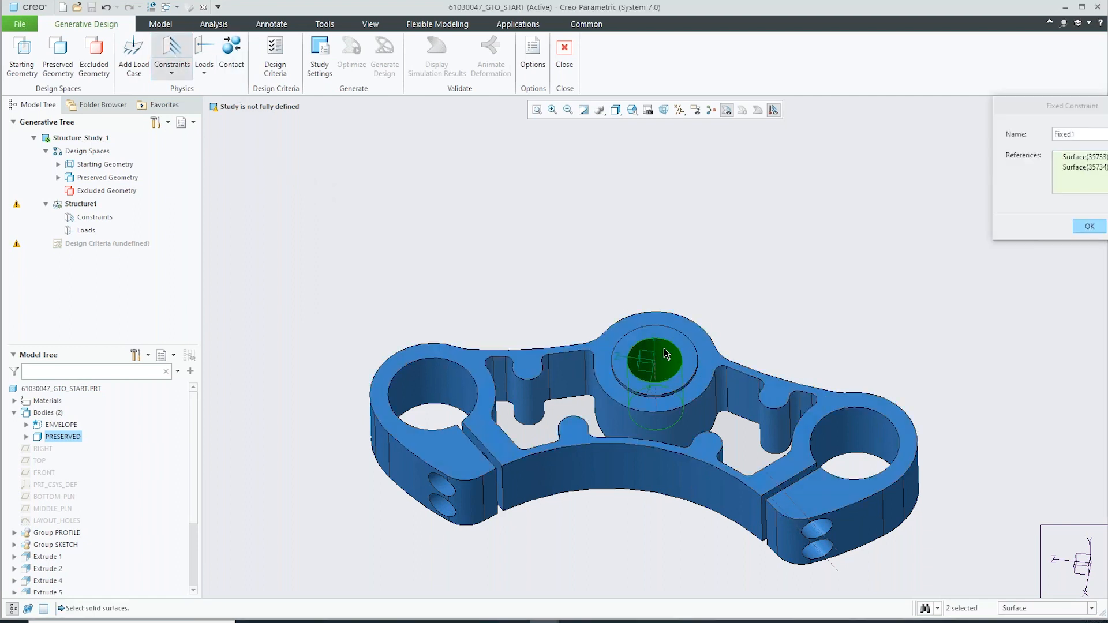
click(1089, 227)
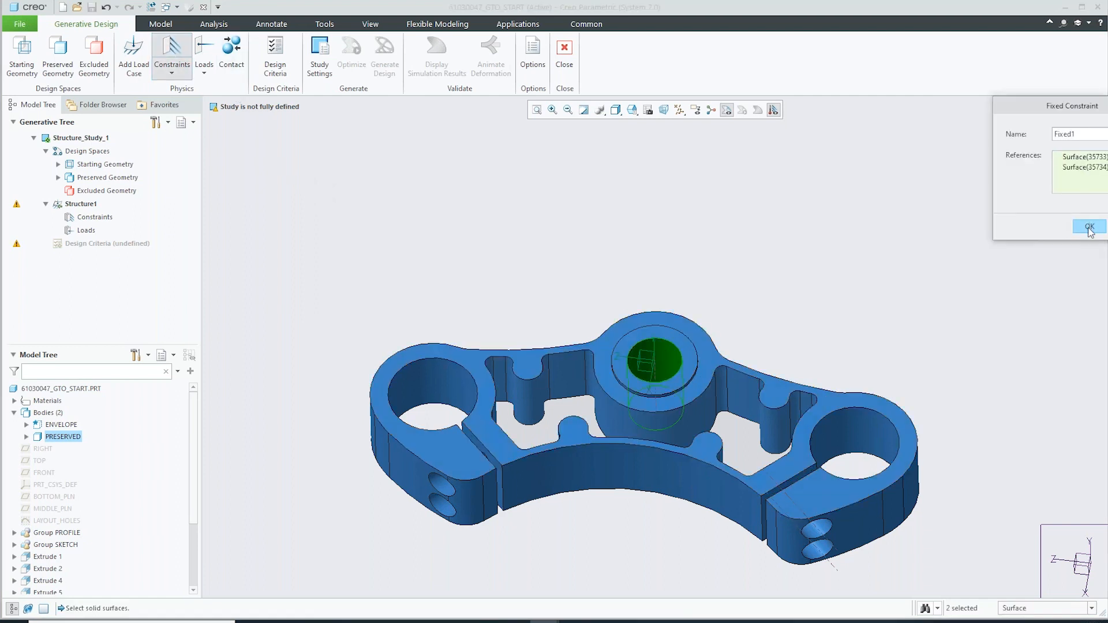
- Start a force load on both outer fork bores, defined by directional components with units in N
click(203, 49)
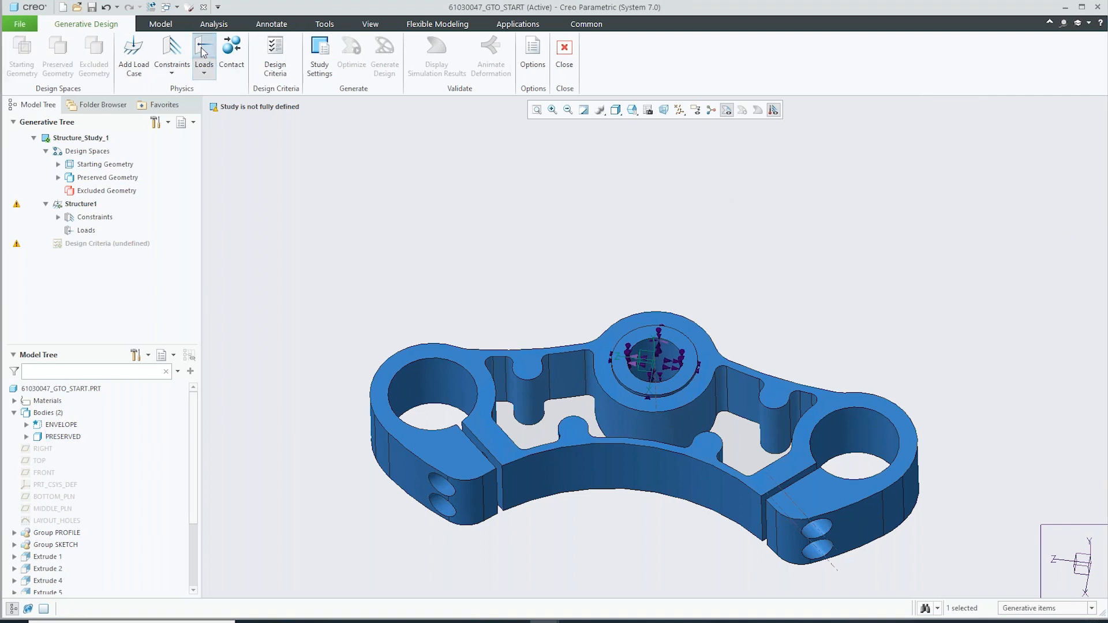
click(446, 382)
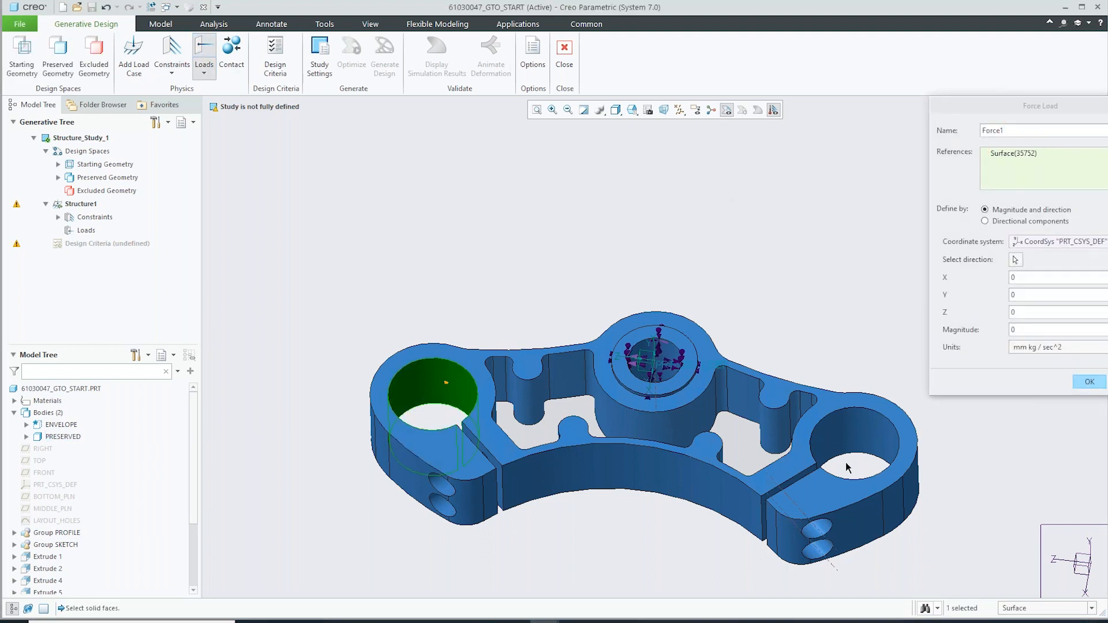
ctrl+click(843, 427)
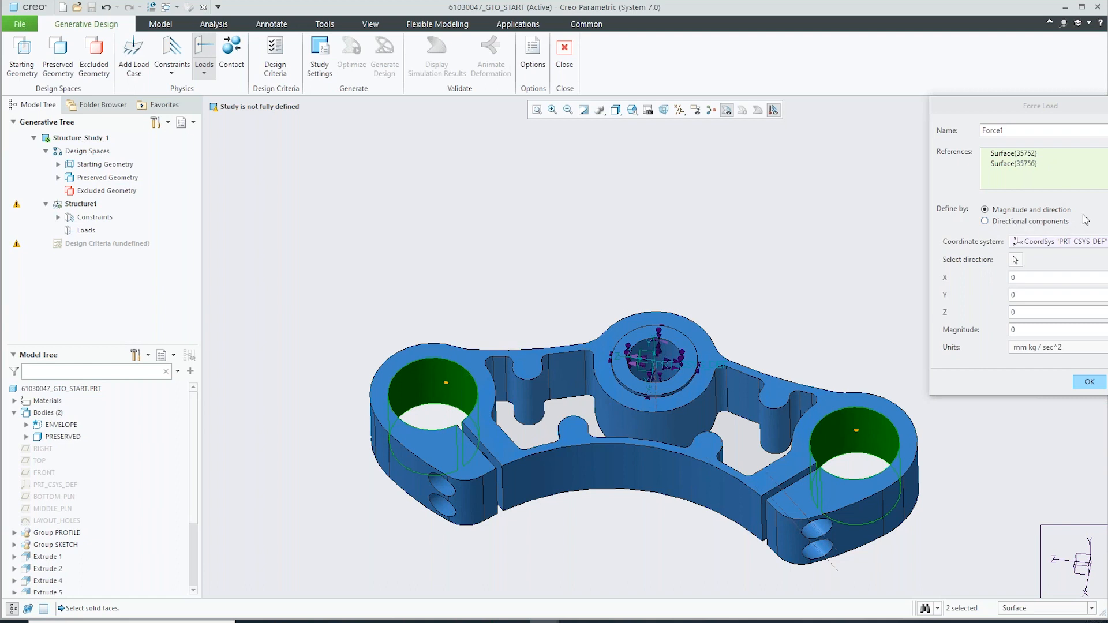
click(999, 223)
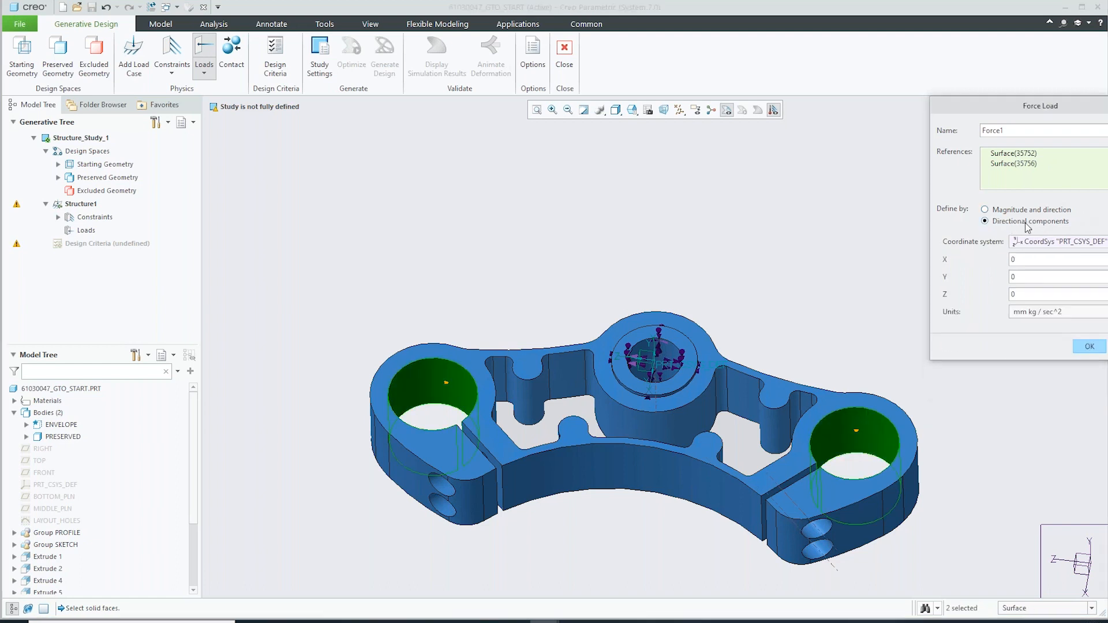
click(1033, 316)
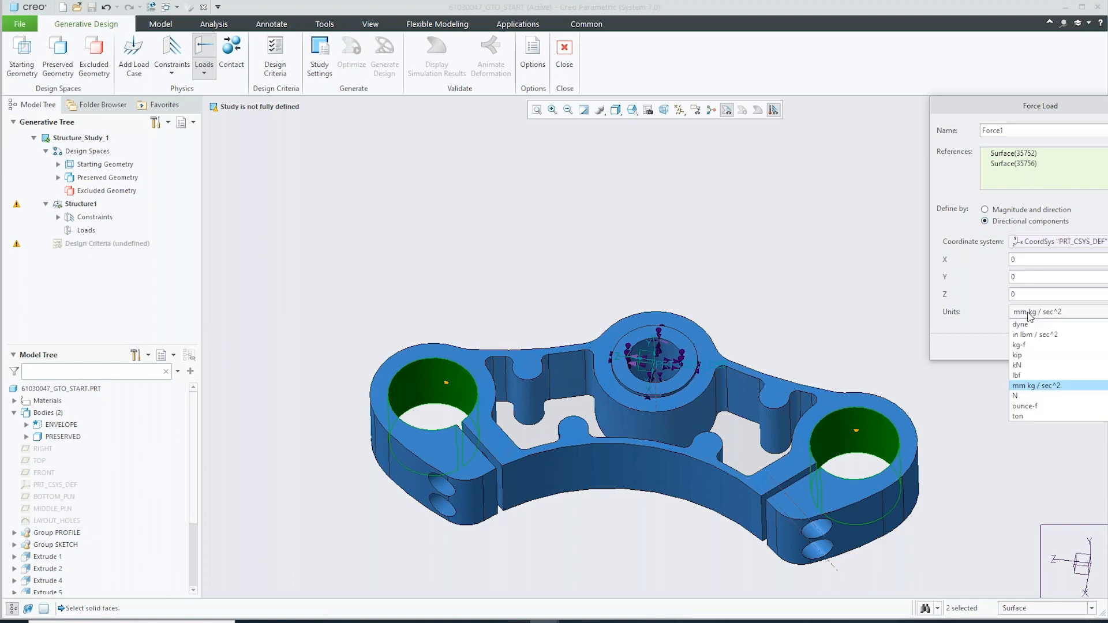
click(1036, 398)
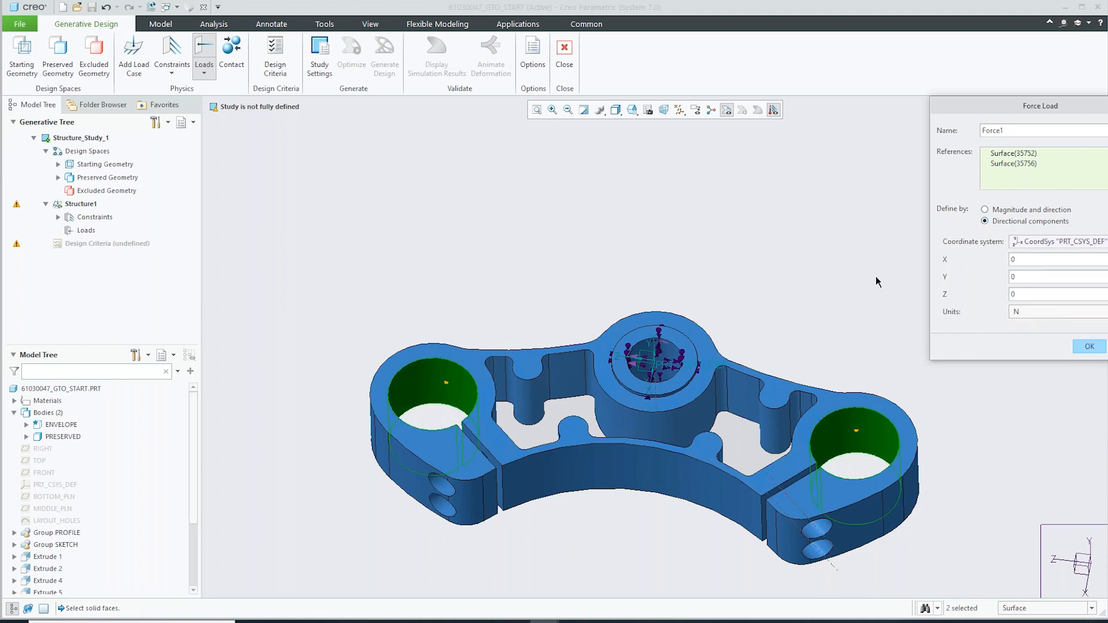
- Set the force load's X component to 52200 N and Y component to 3000 N, and create the load
double_click(1031, 260)
text(522)
text(00)
double_click(1041, 277)
text(3000)
click(1090, 346)
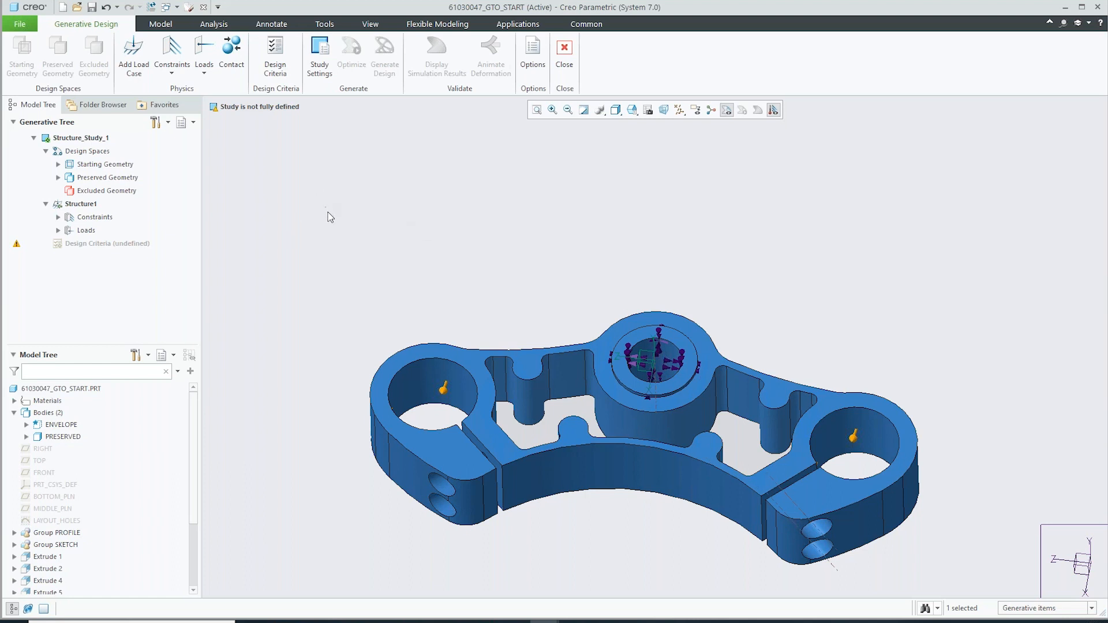
- Define design criteria with a 67% volume limit and a planar symmetry constraint about the FRONT datum plane
click(274, 60)
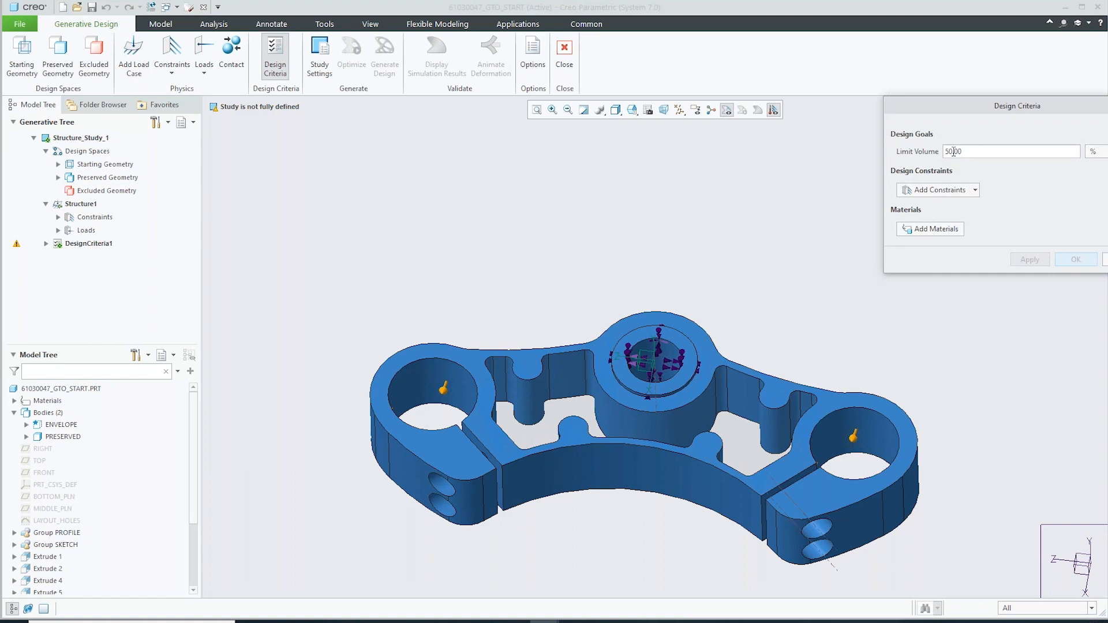
double_click(974, 150)
text(67)
click(948, 190)
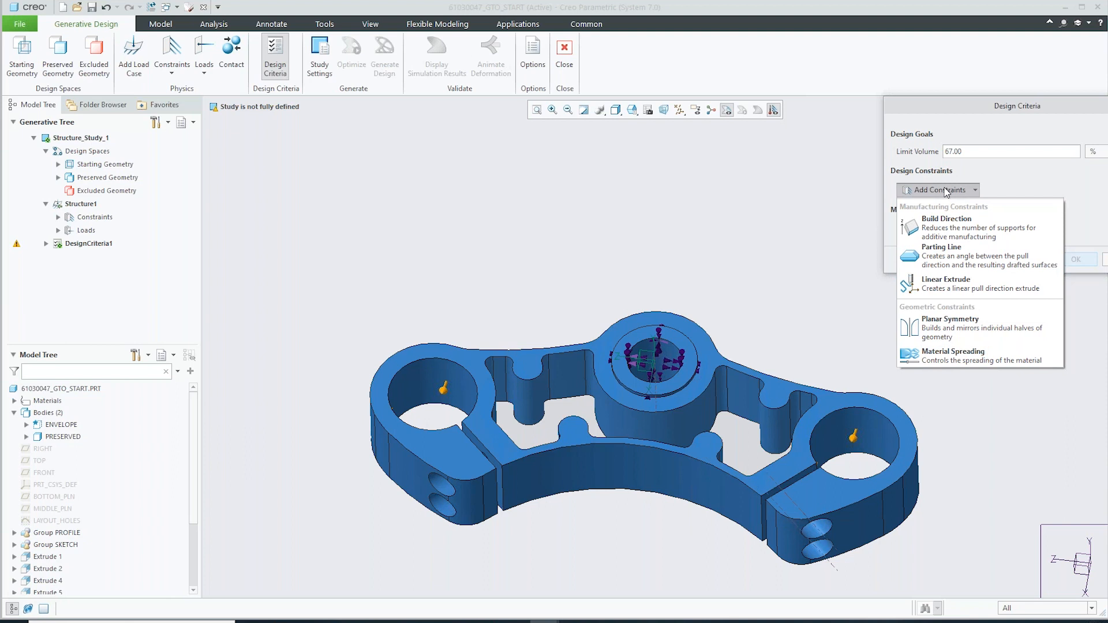
click(975, 328)
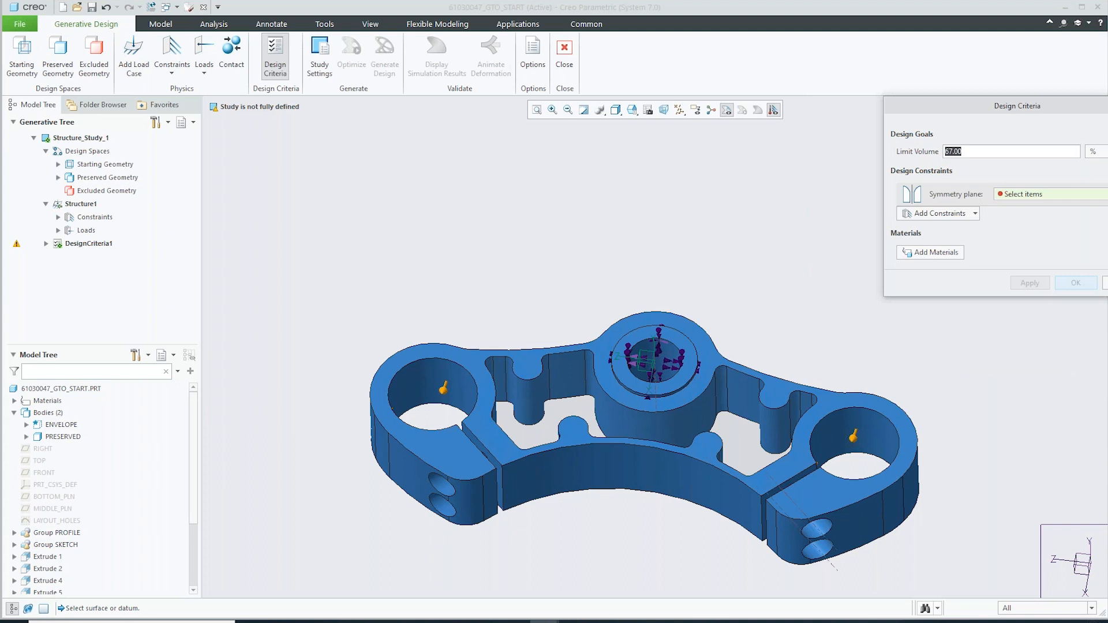
click(42, 473)
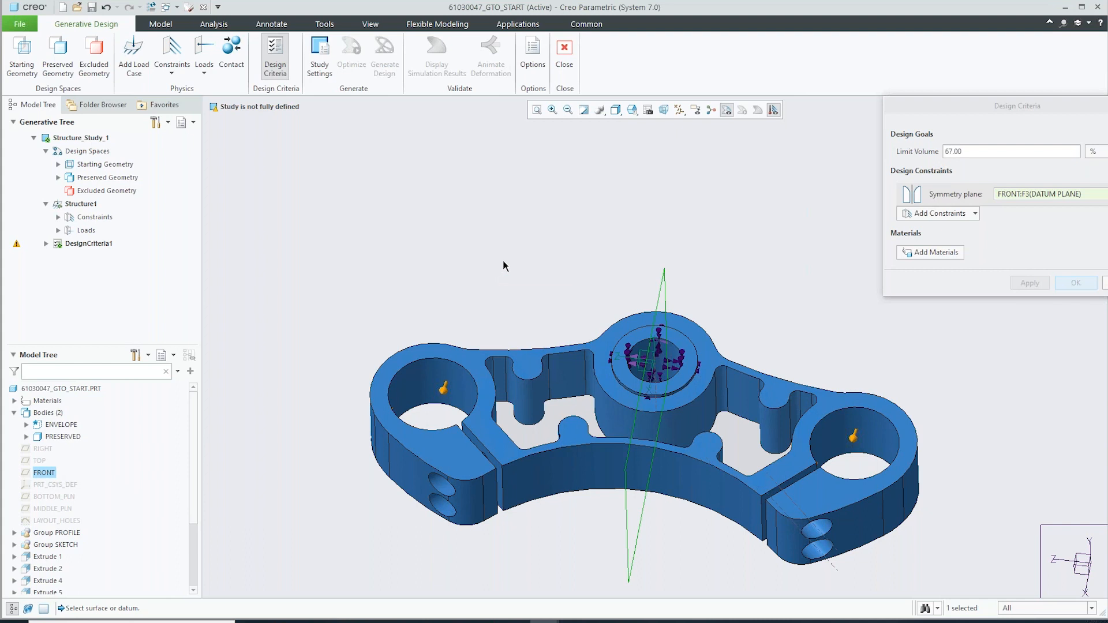
- Add the Al-Si-Cu_alloy_cast material from the standard Granta Design non-ferrous metals library to the design criteria and accept them
click(932, 256)
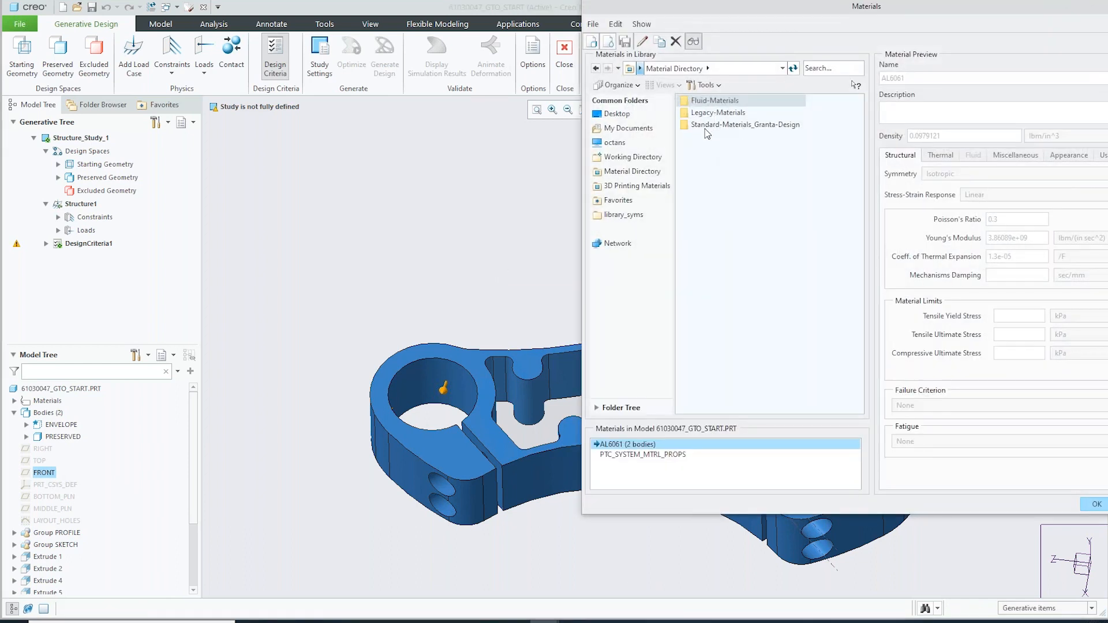
click(711, 128)
double_click(711, 129)
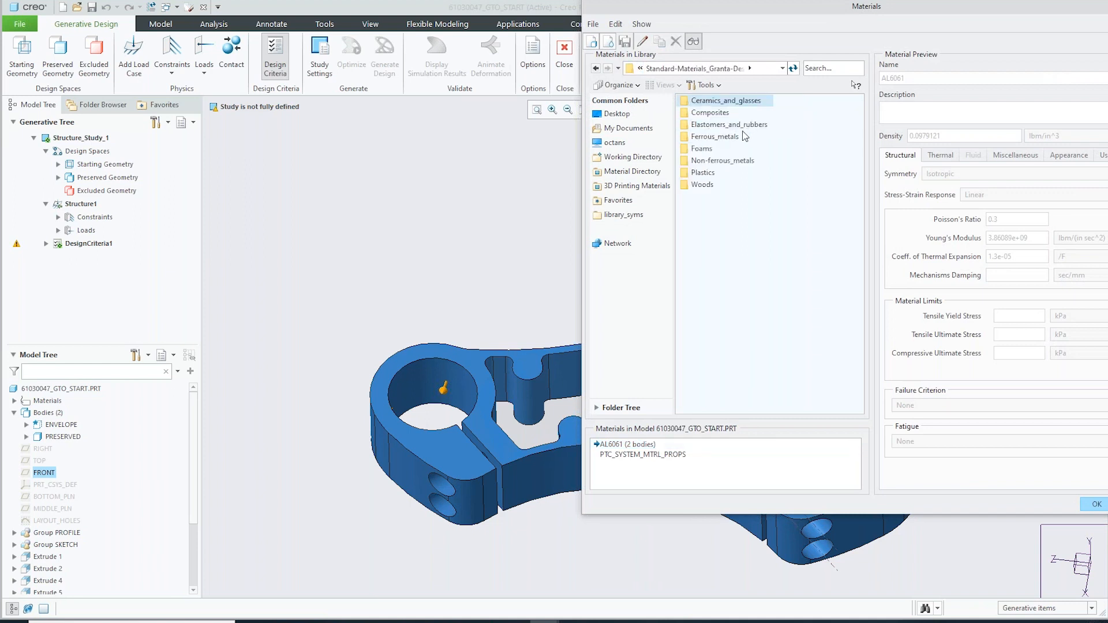
click(695, 163)
double_click(695, 163)
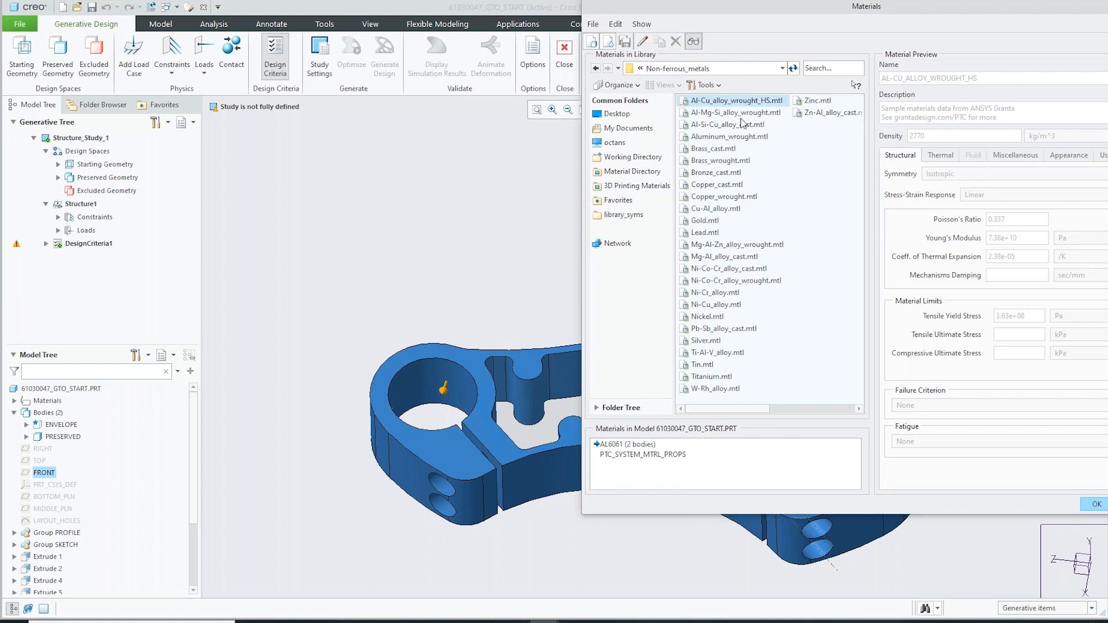
click(714, 124)
double_click(714, 125)
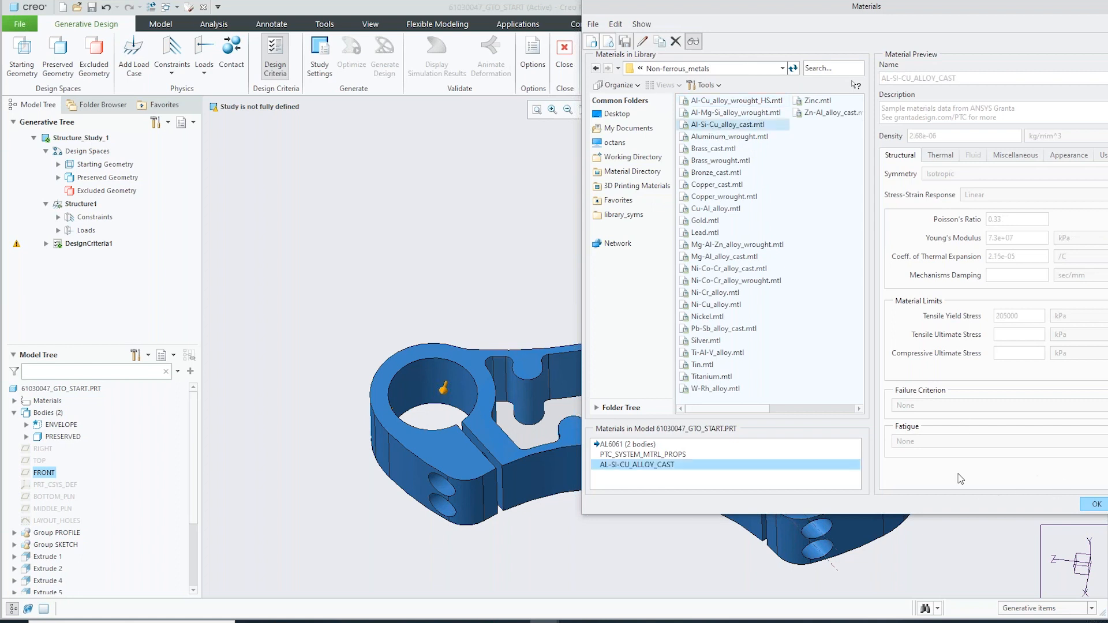
click(1092, 506)
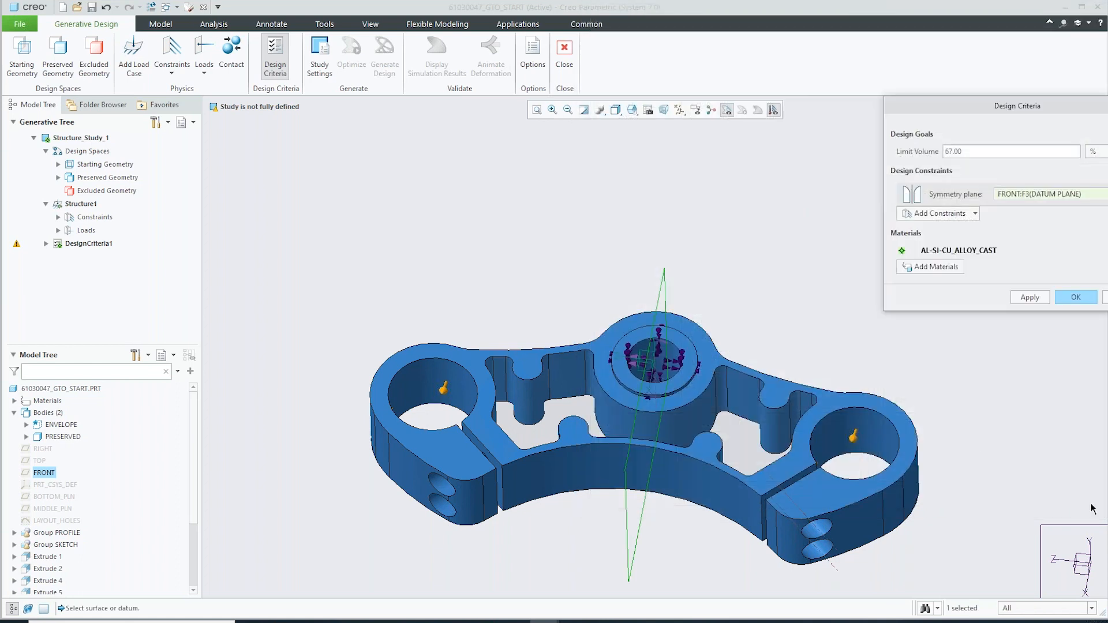
click(1030, 298)
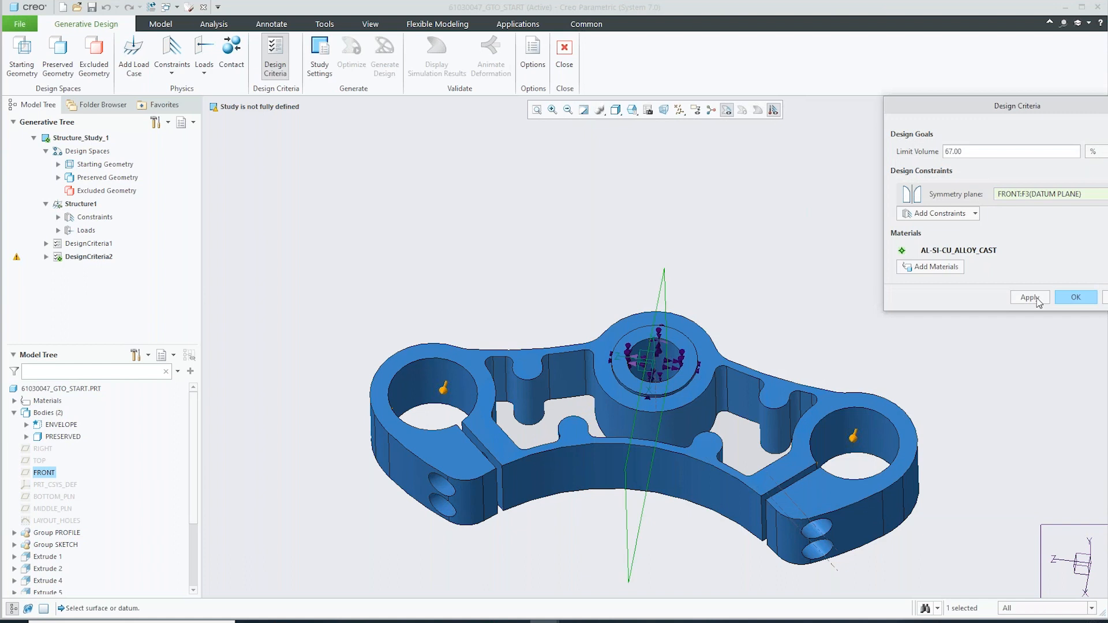
click(1074, 298)
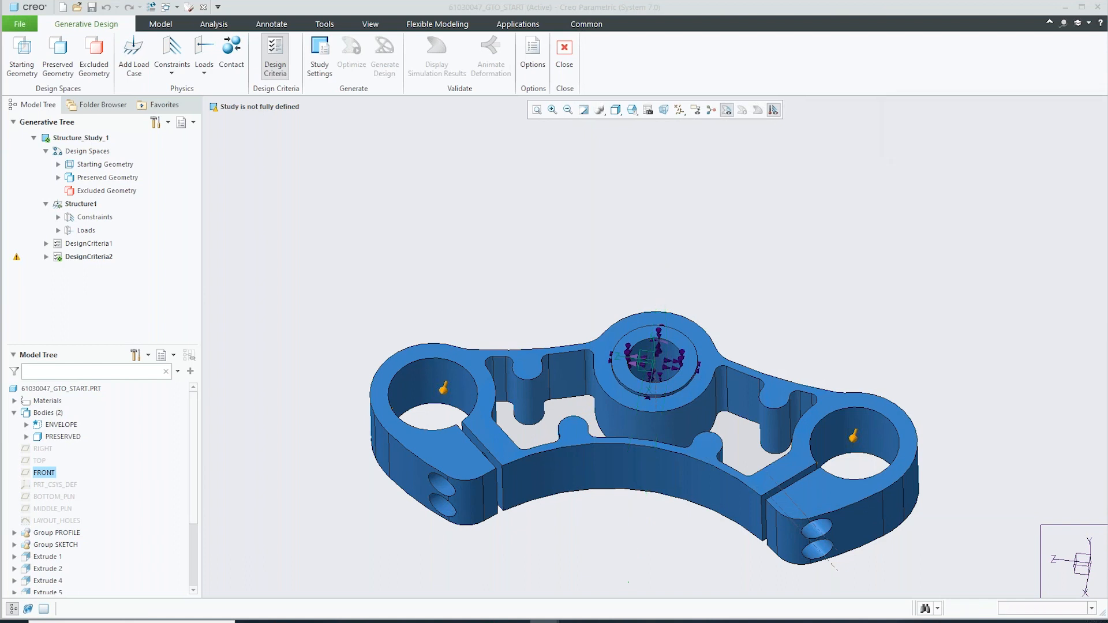
- Set the study's minimum element size to 2.926 mm and run the optimization
click(320, 54)
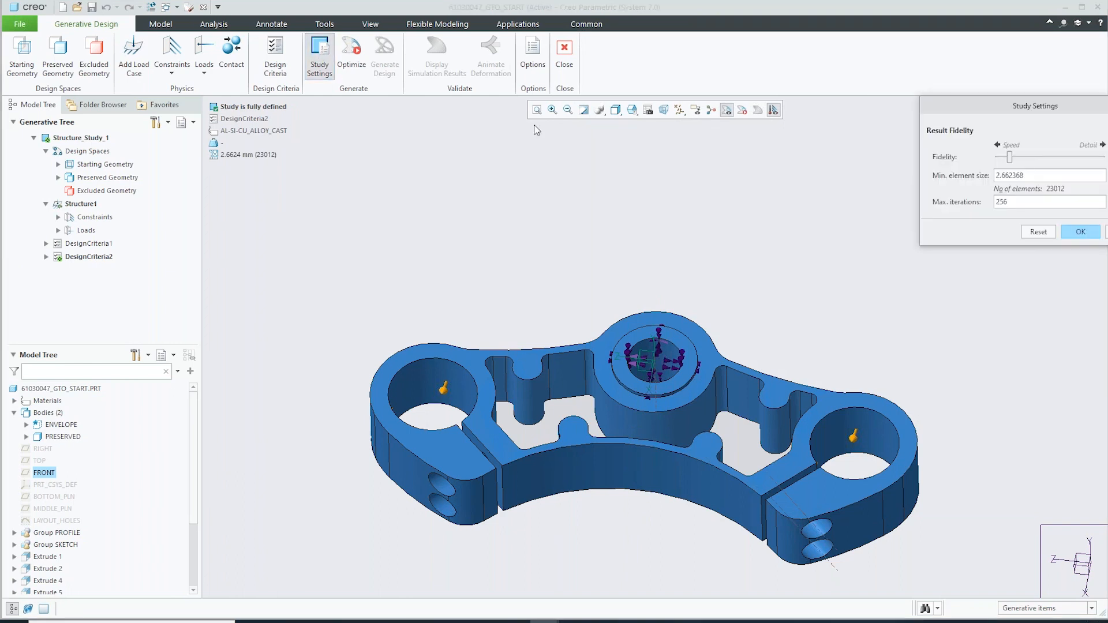
double_click(1054, 176)
text(2.926)
key(Return)
click(1080, 232)
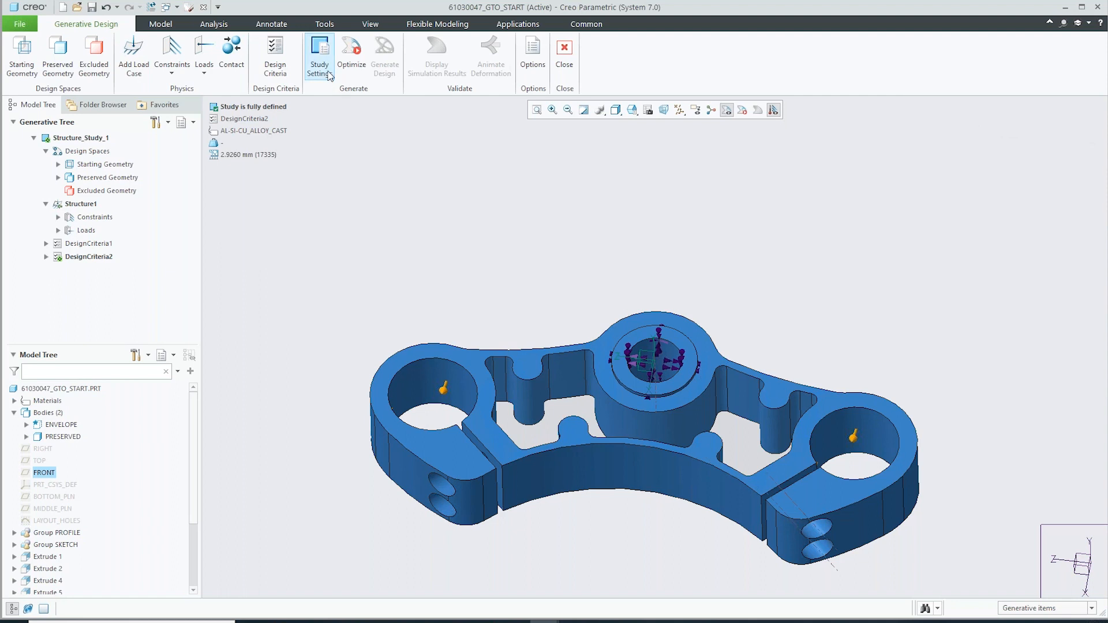
click(359, 64)
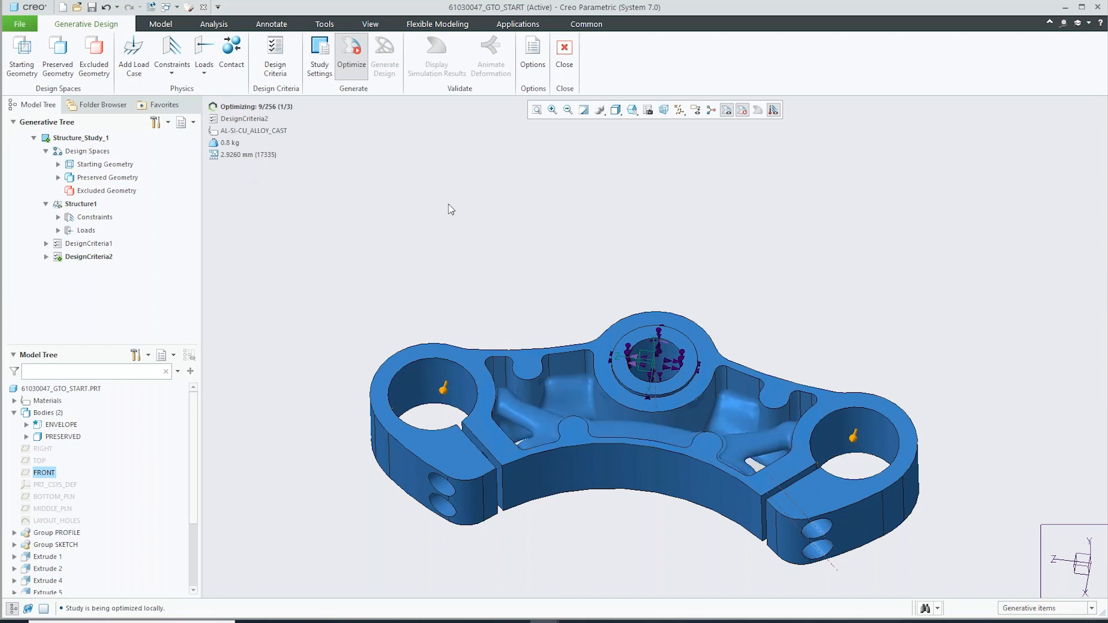
middle_drag(628, 238, 611, 259)
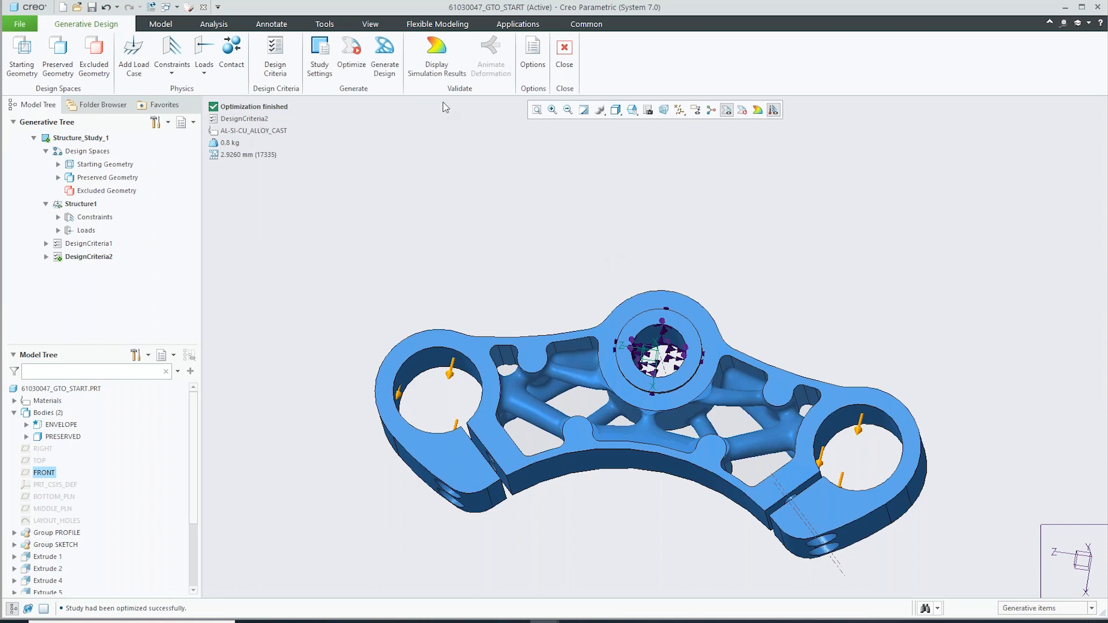
- Display the von Mises stress results on the optimized clamp with minimum and maximum location markers, and examine the stress distribution
click(439, 67)
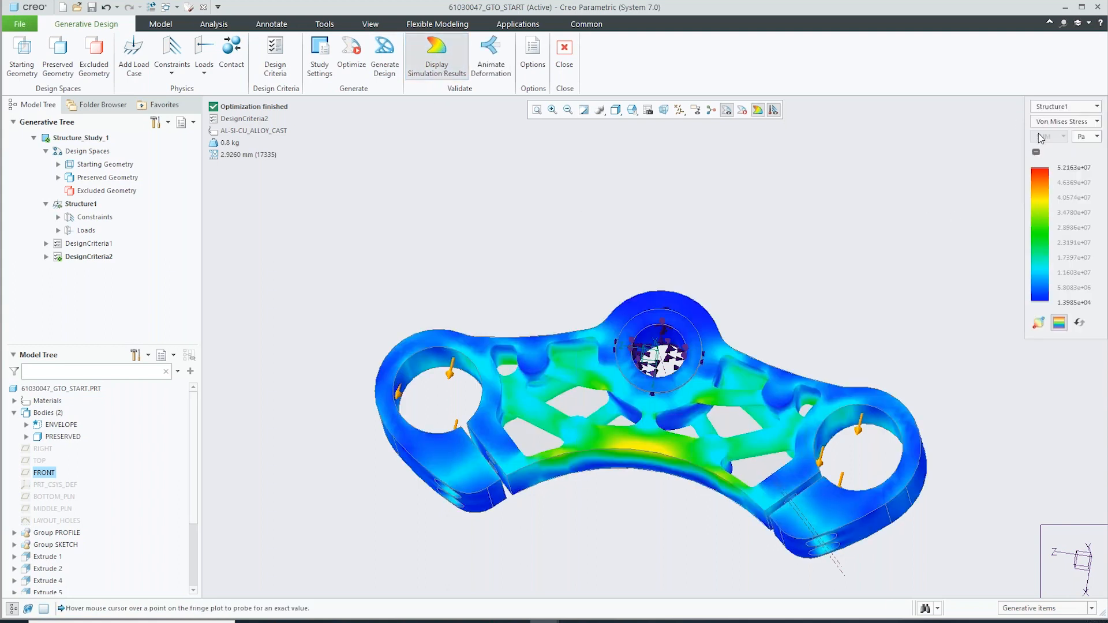
mouse_move(791, 288)
middle_down()
mouse_move(774, 287)
mouse_move(777, 250)
mouse_move(774, 287)
mouse_move(748, 300)
middle_up()
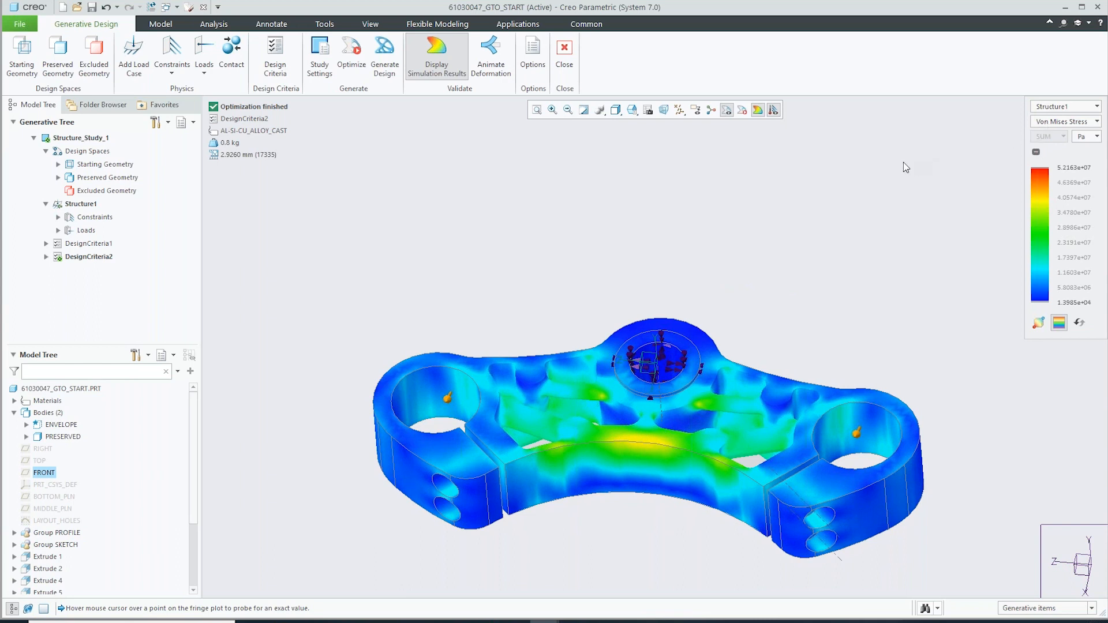
mouse_move(769, 301)
middle_down()
mouse_move(759, 309)
mouse_move(768, 303)
middle_up()
click(1038, 324)
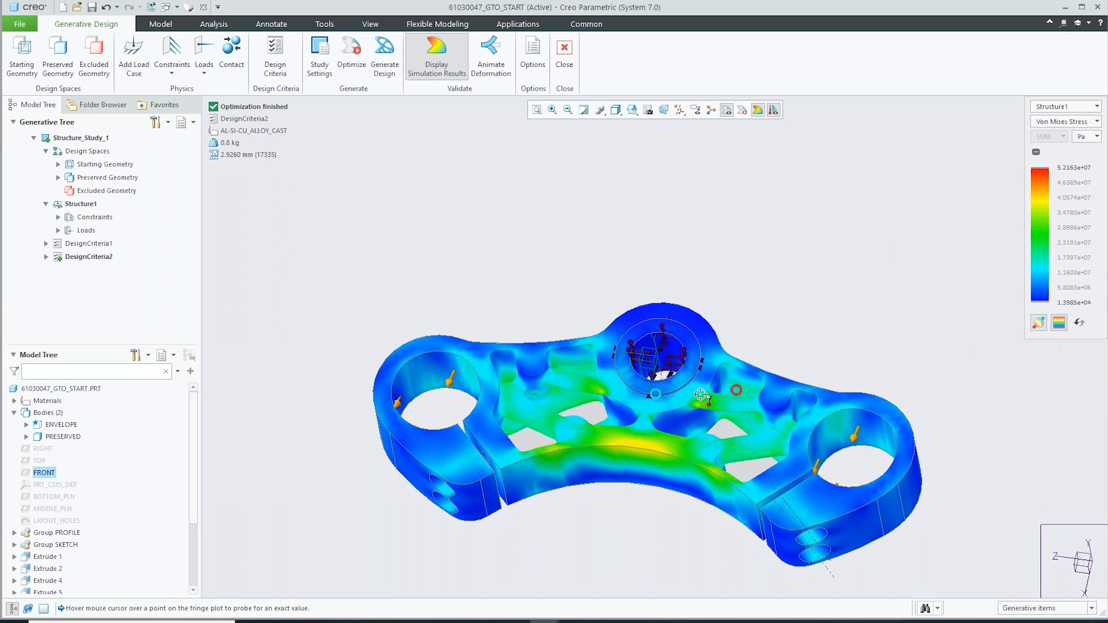
middle_drag(864, 309, 841, 337)
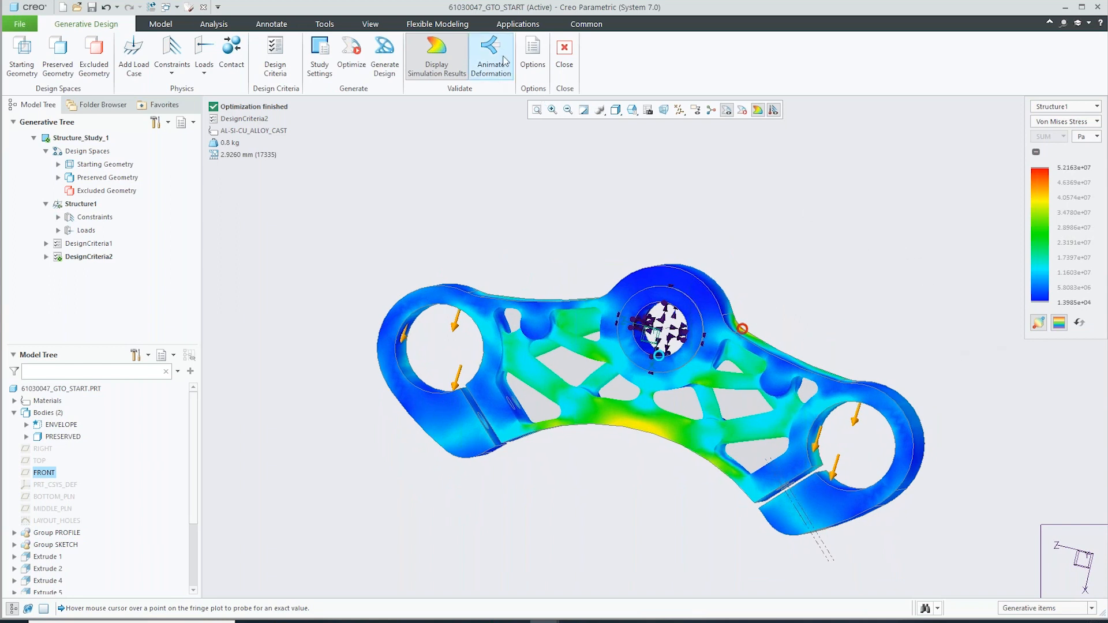
mouse_move(807, 247)
middle_down()
mouse_move(812, 213)
mouse_move(806, 228)
middle_up()
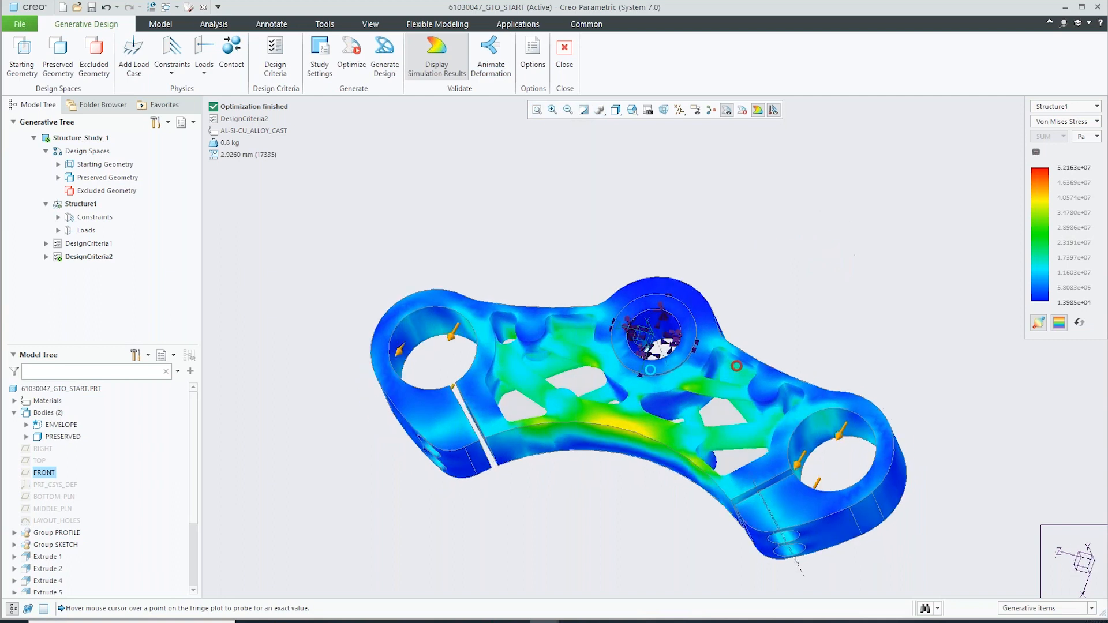
- Switch the simulation results to displacement and examine the distribution across the clamp
click(1059, 123)
click(1065, 144)
middle_drag(612, 223, 620, 202)
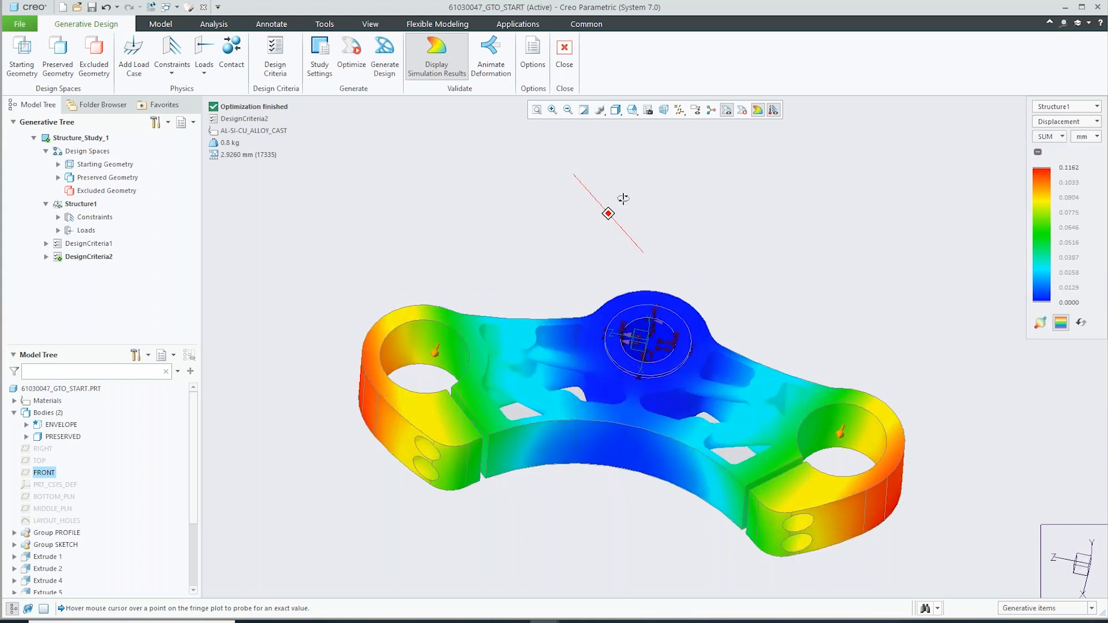
- Animate the clamp's deformation at speed 2, and close the animation and the simulation results display
click(490, 51)
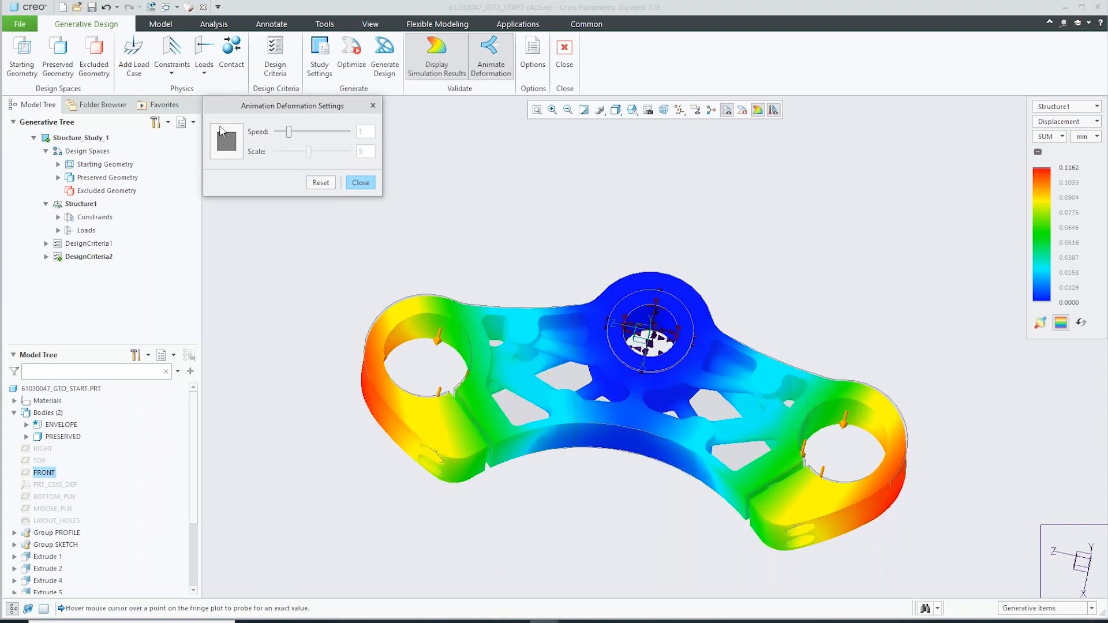
click(303, 132)
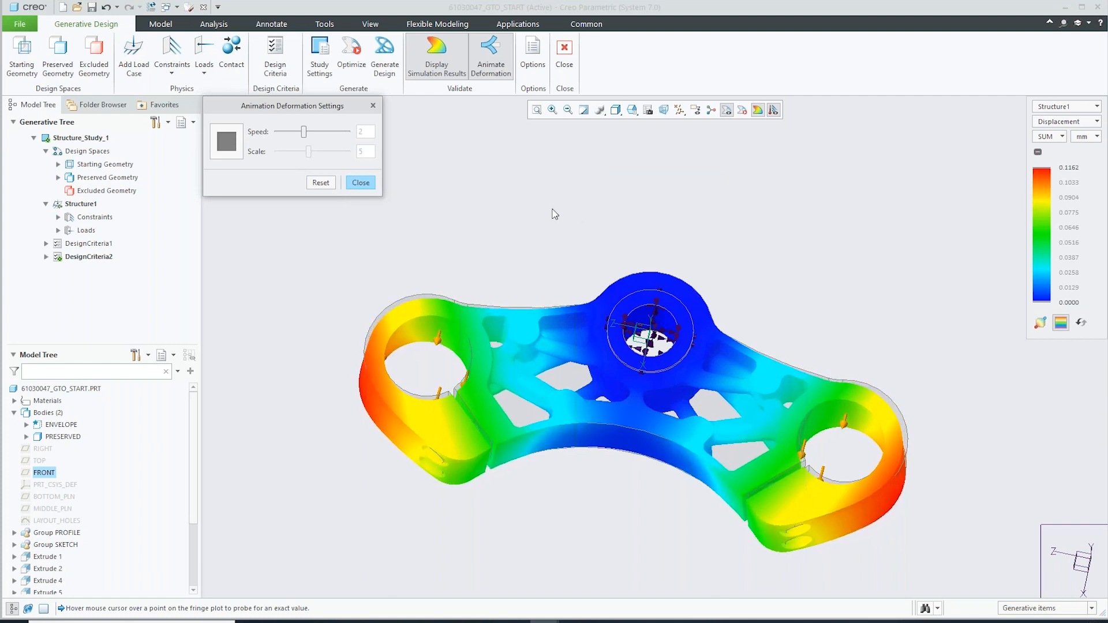
click(360, 183)
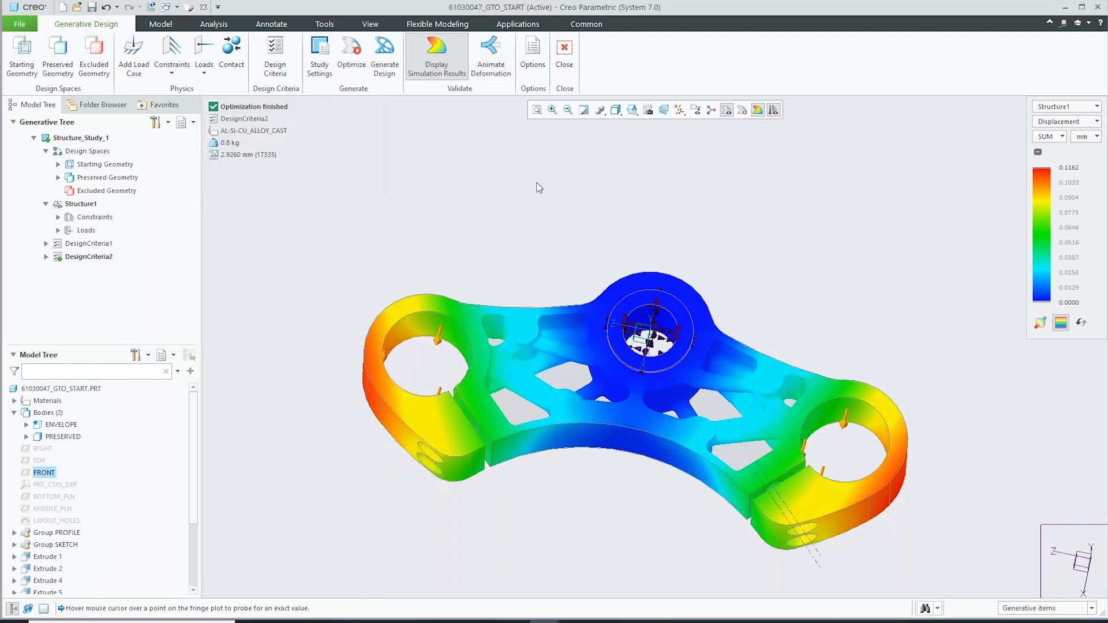
click(437, 55)
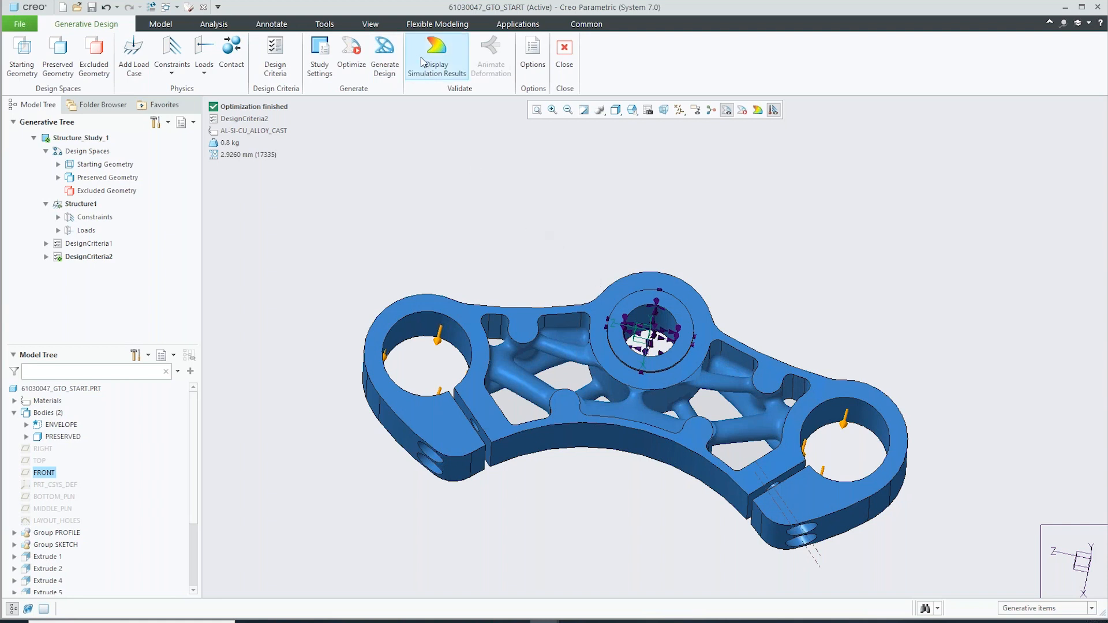
- Generate the optimized design as a new part reconstructed to B-Rep, saved as PRT0007
click(384, 57)
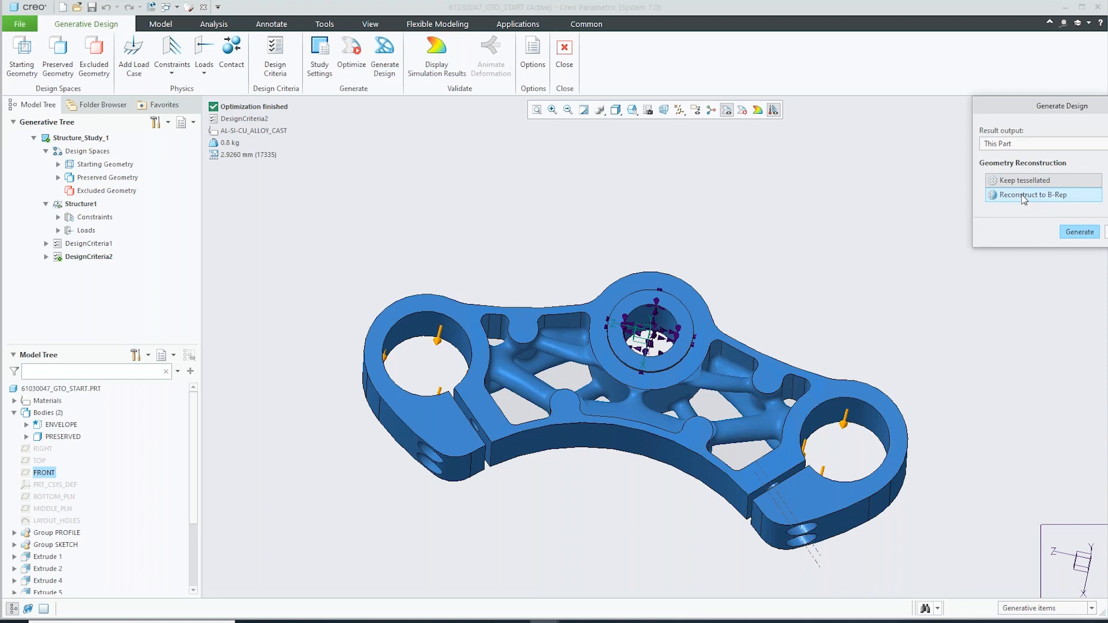
click(1019, 149)
click(1021, 160)
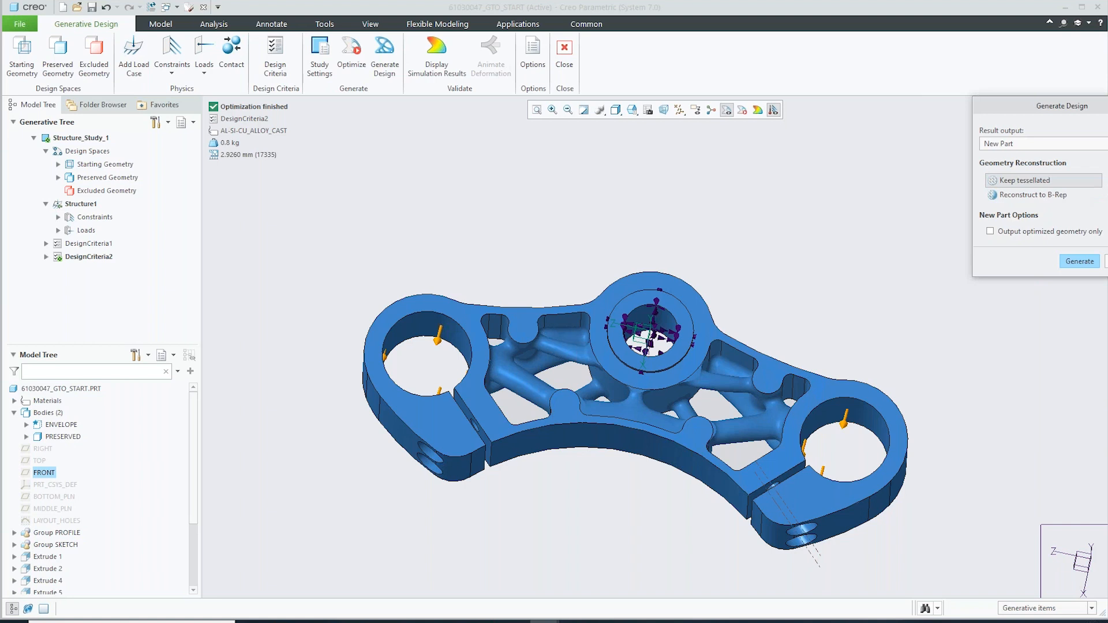
click(1036, 196)
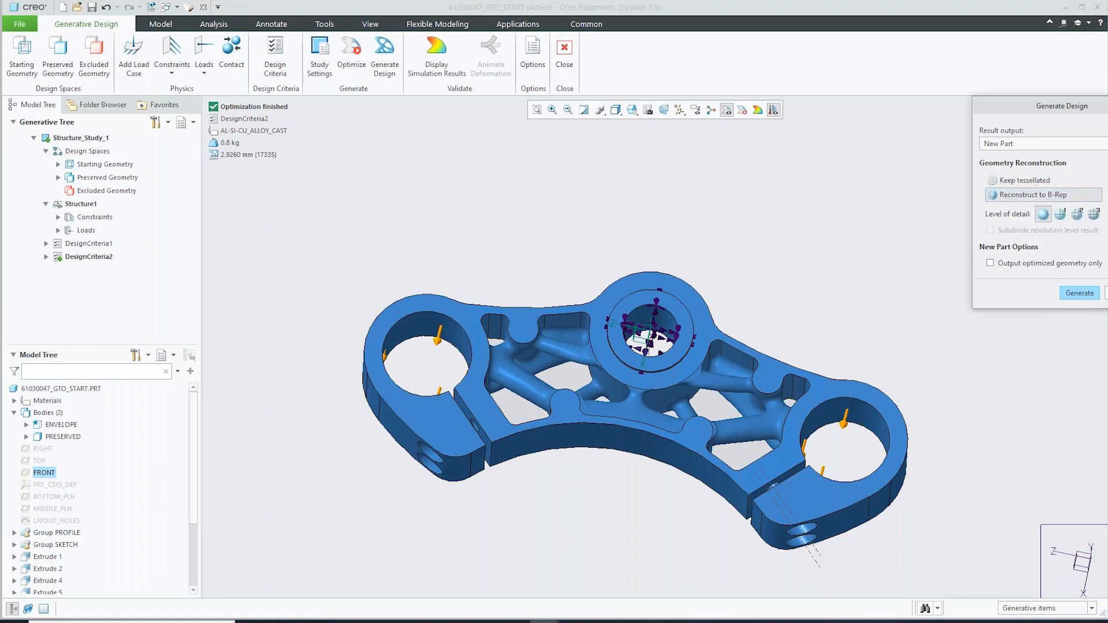
click(1085, 294)
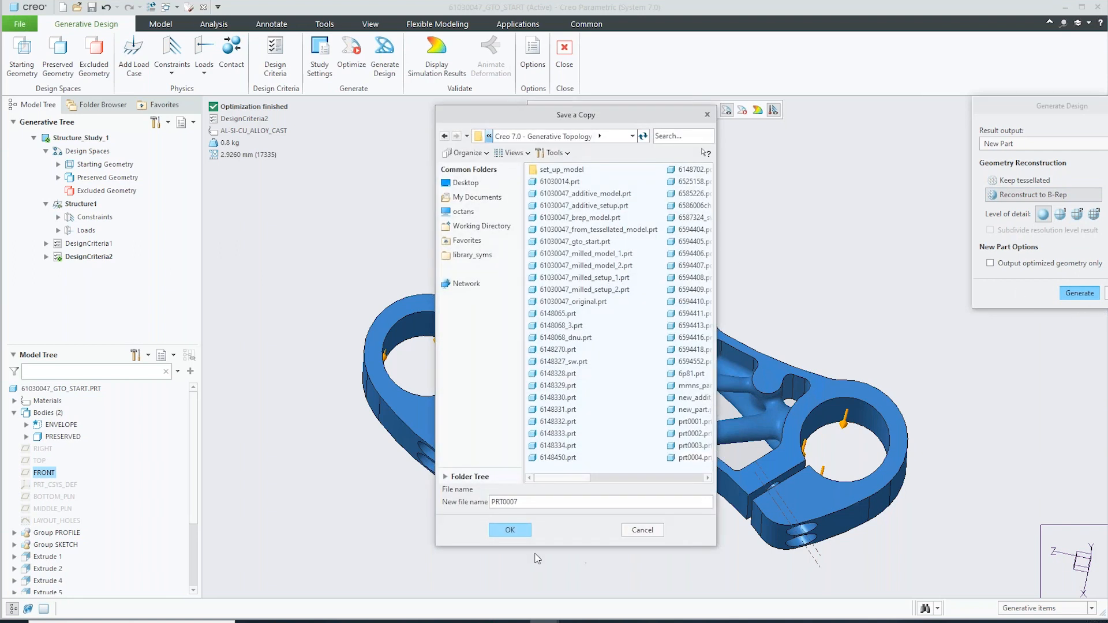
click(511, 530)
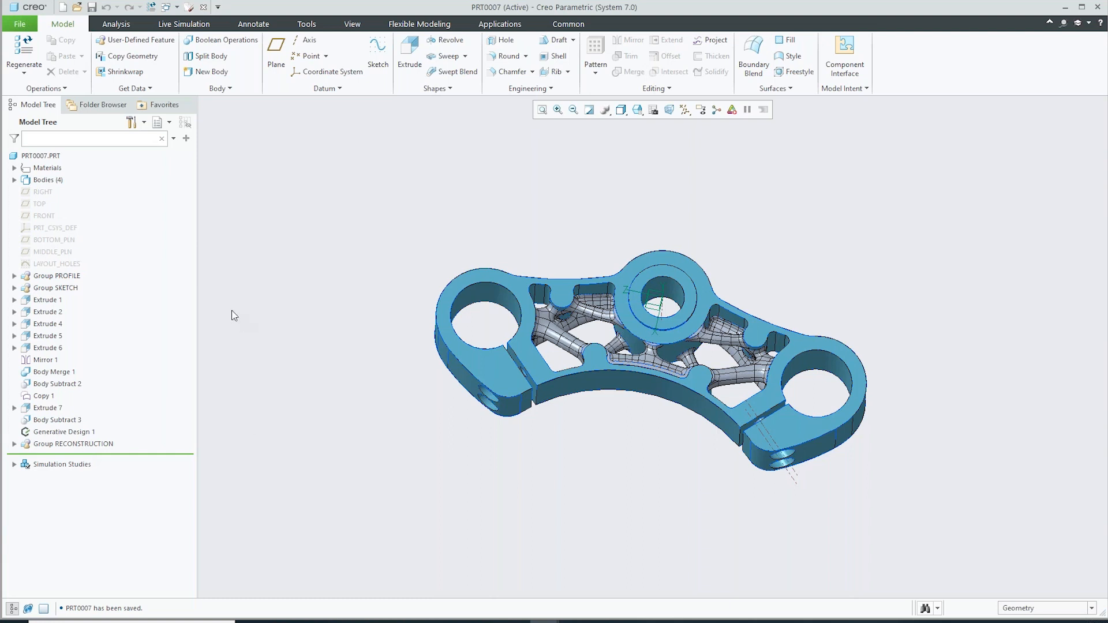
- Merge the preserved clamp body into the reconstructed lattice body with a Boolean merge
scroll(701, 290, down, 3)
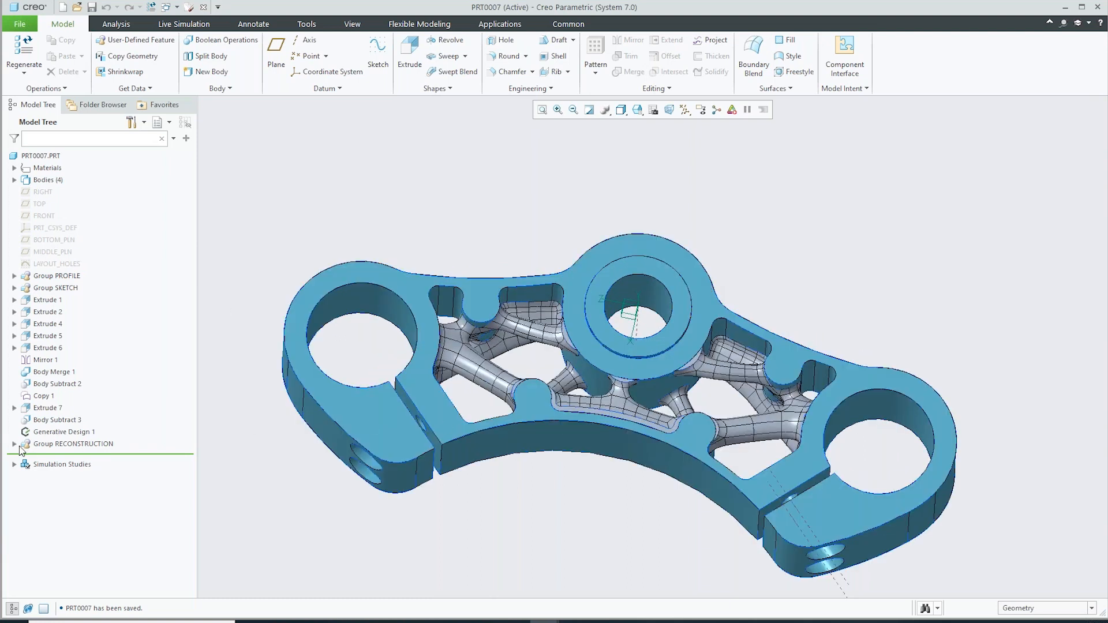
click(14, 444)
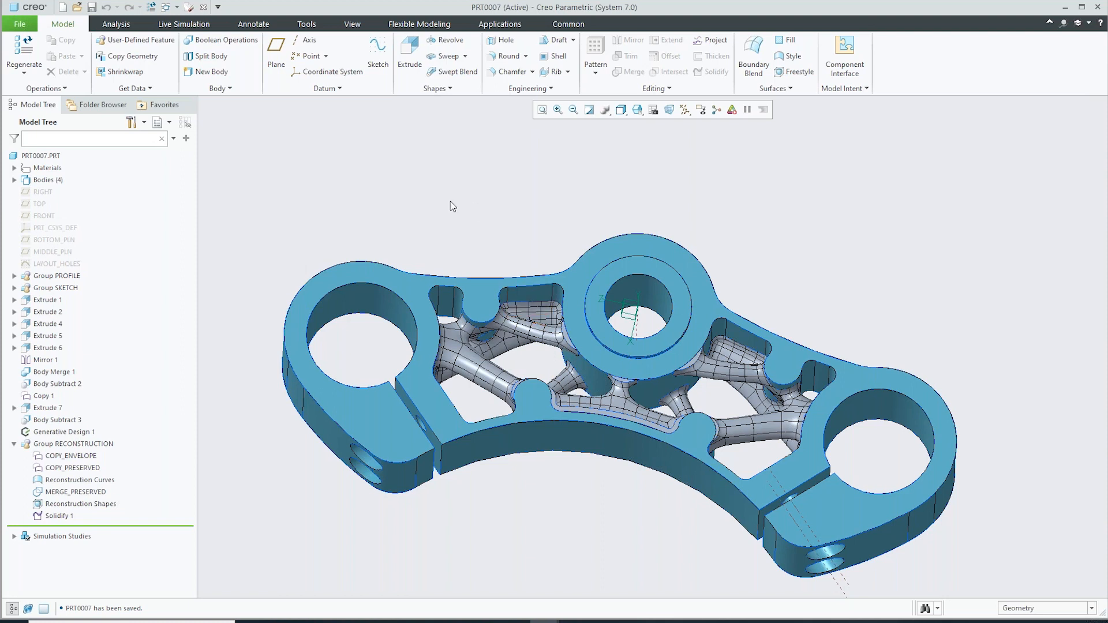
click(238, 44)
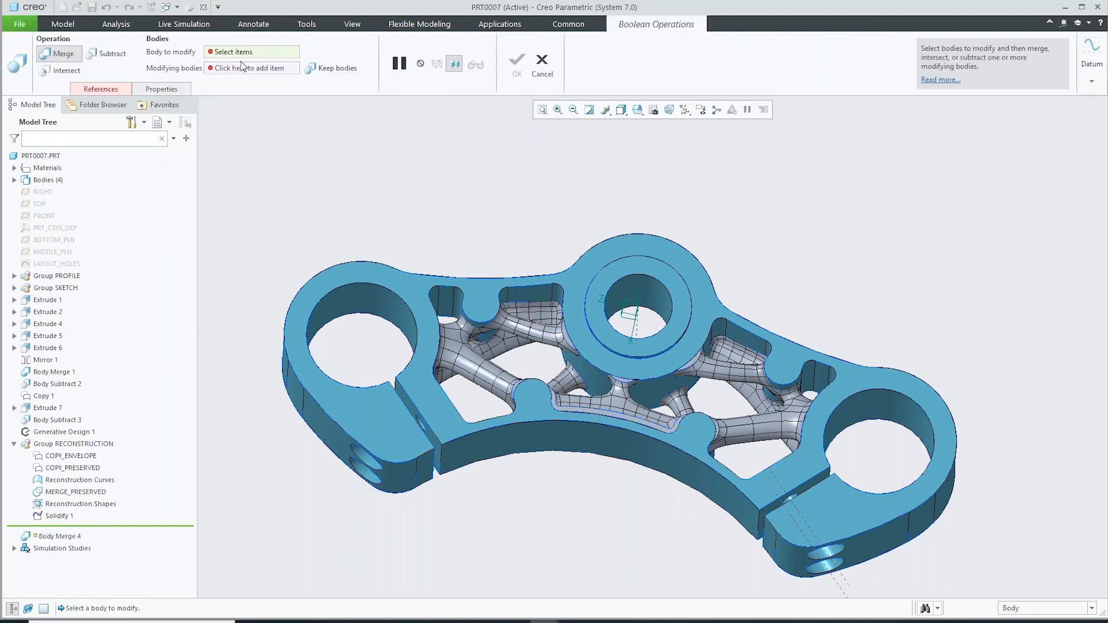
click(518, 330)
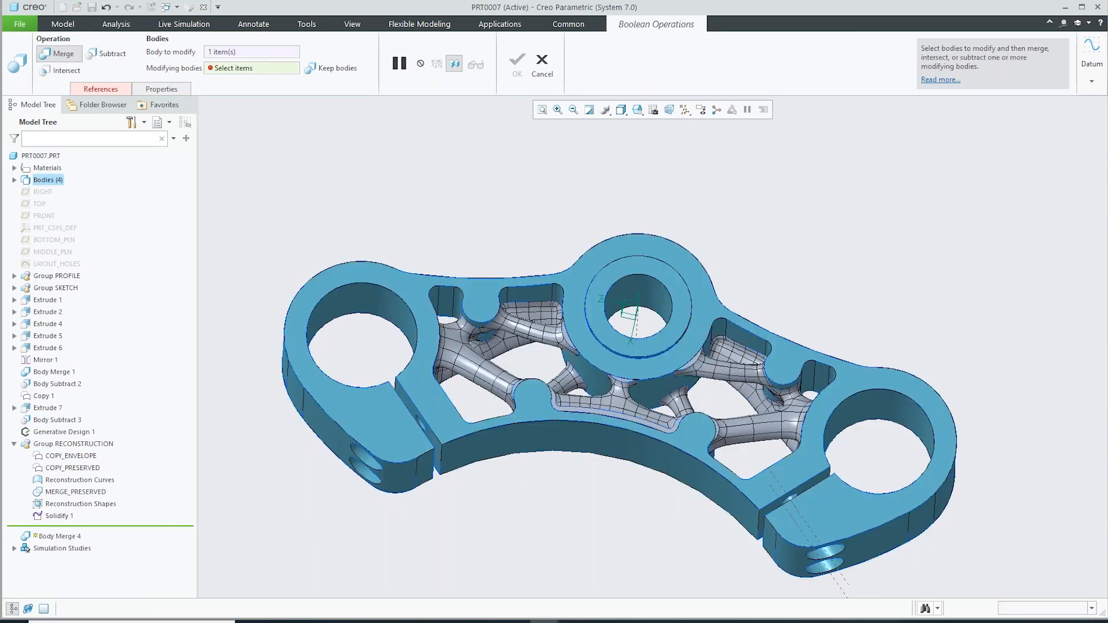
click(396, 277)
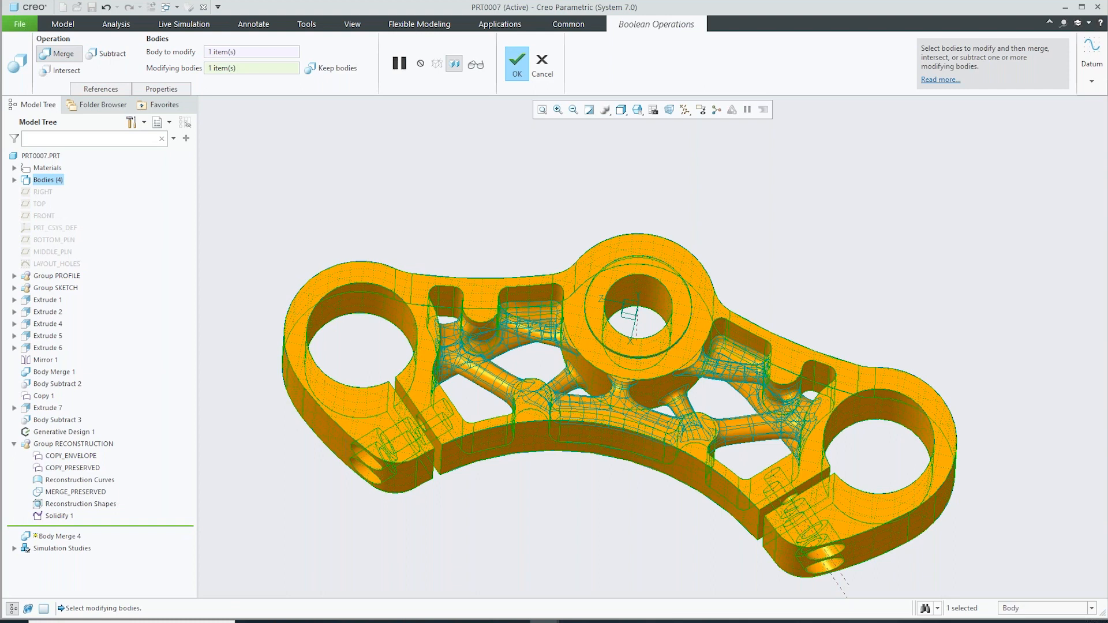
click(517, 63)
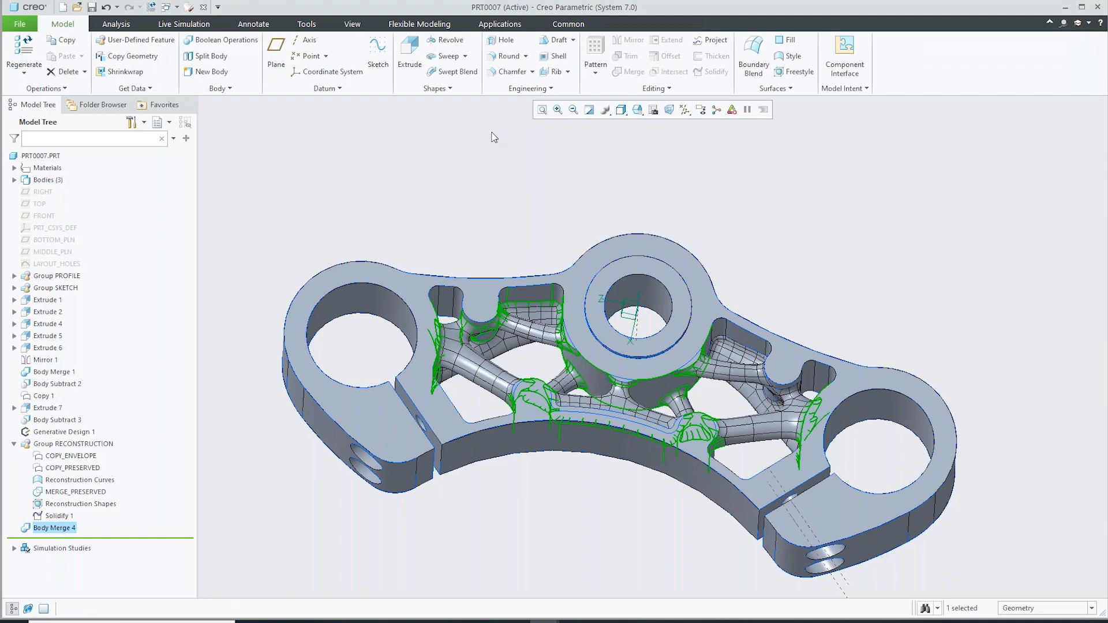
click(492, 199)
- Collapse the RECONSTRUCTION group in the model tree and examine the merged clamp from several angles
middle_drag(490, 302, 502, 257)
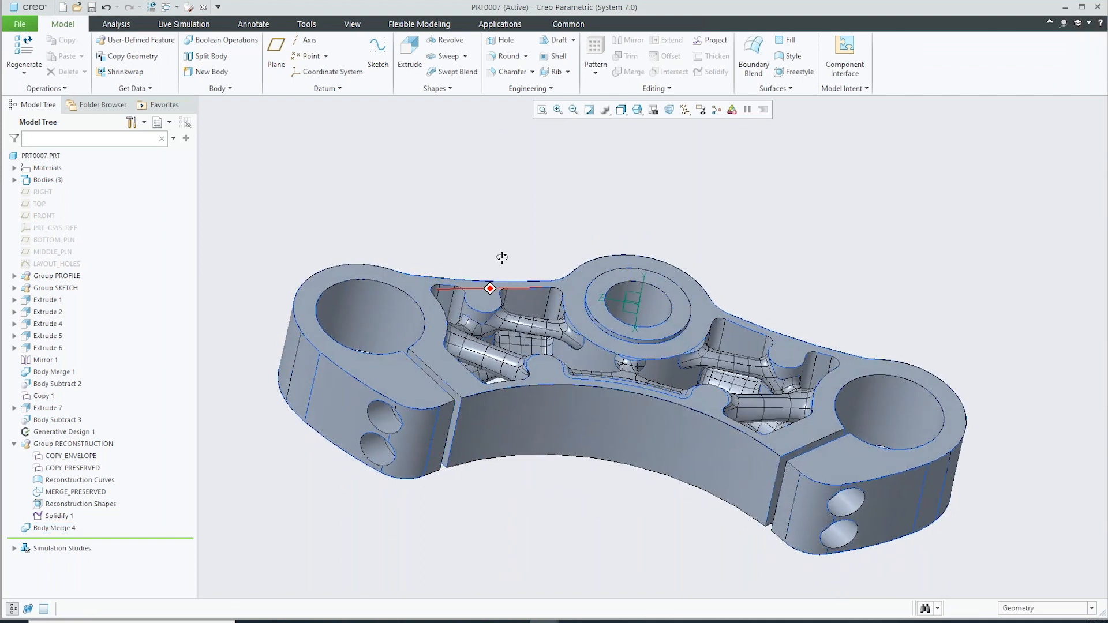
click(14, 444)
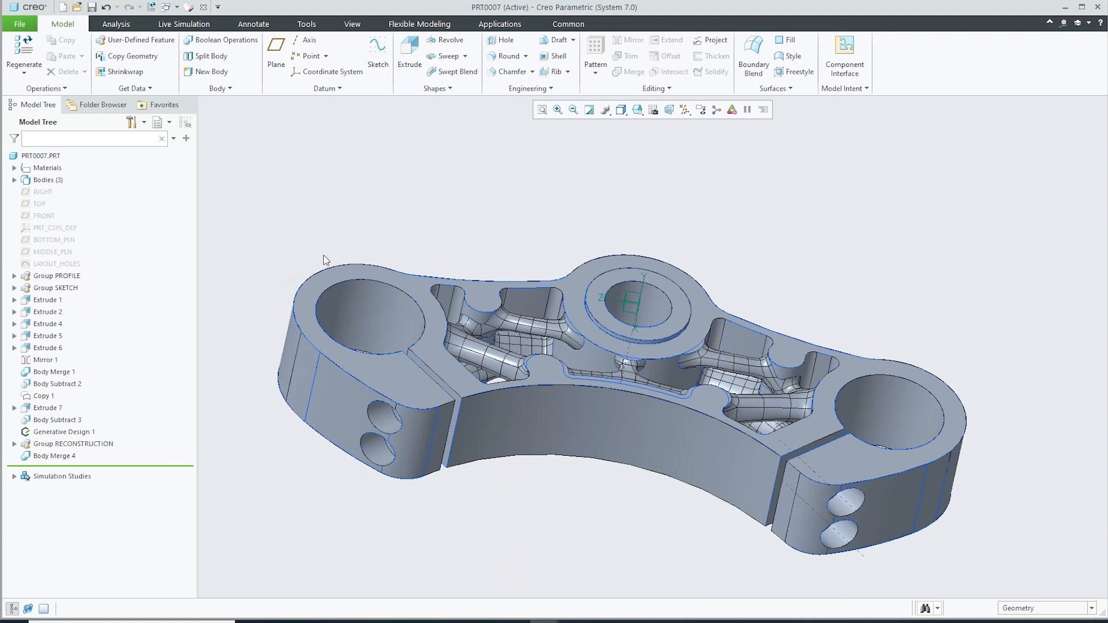
middle_drag(652, 208, 638, 291)
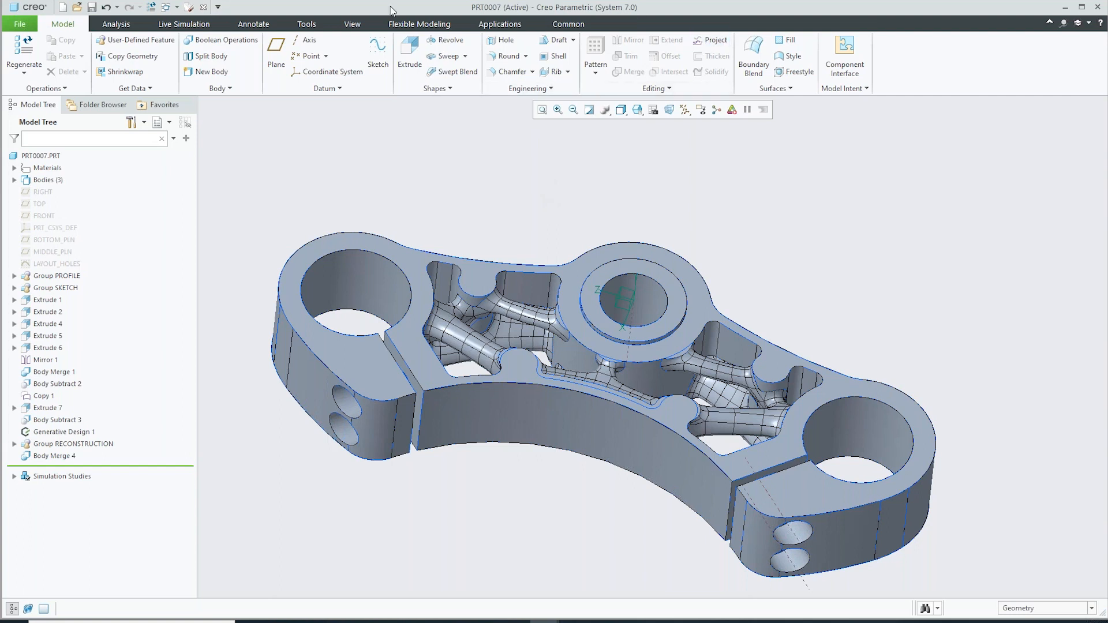
- Close the reconstructed part and set the central boss diameter in the LAYOUT_HOLES sketch of 61030047_GTO_START to 54
click(203, 8)
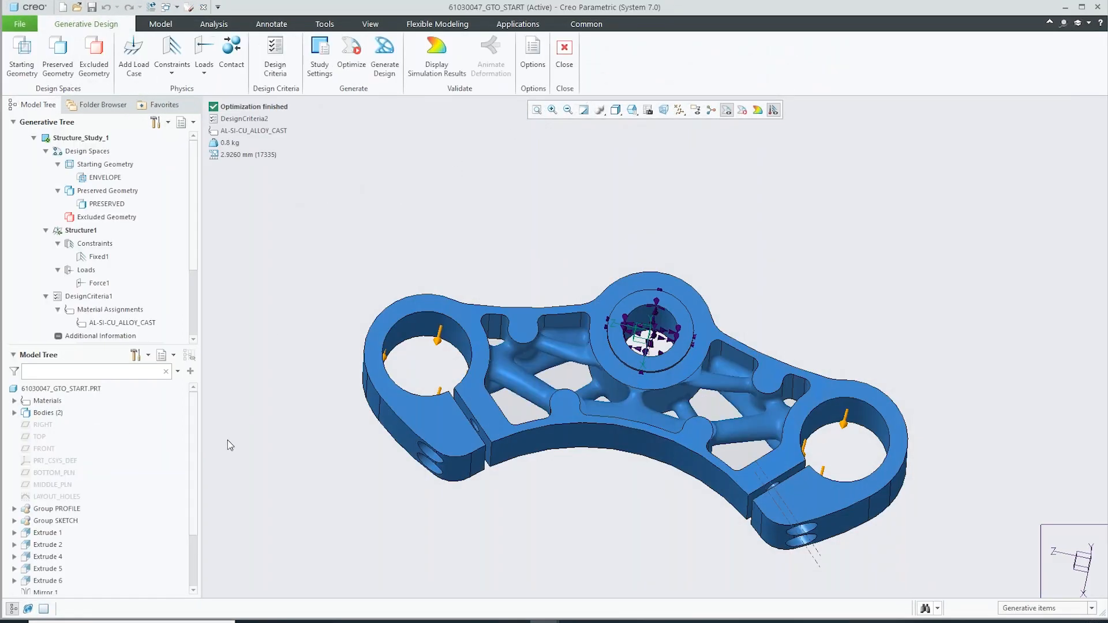
click(58, 497)
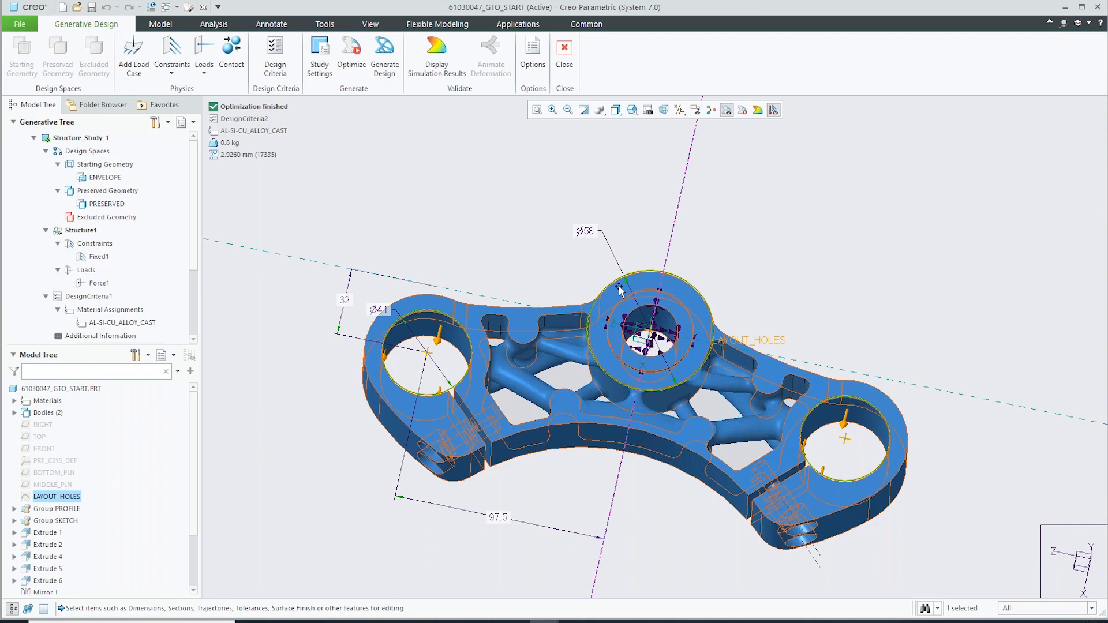
double_click(589, 232)
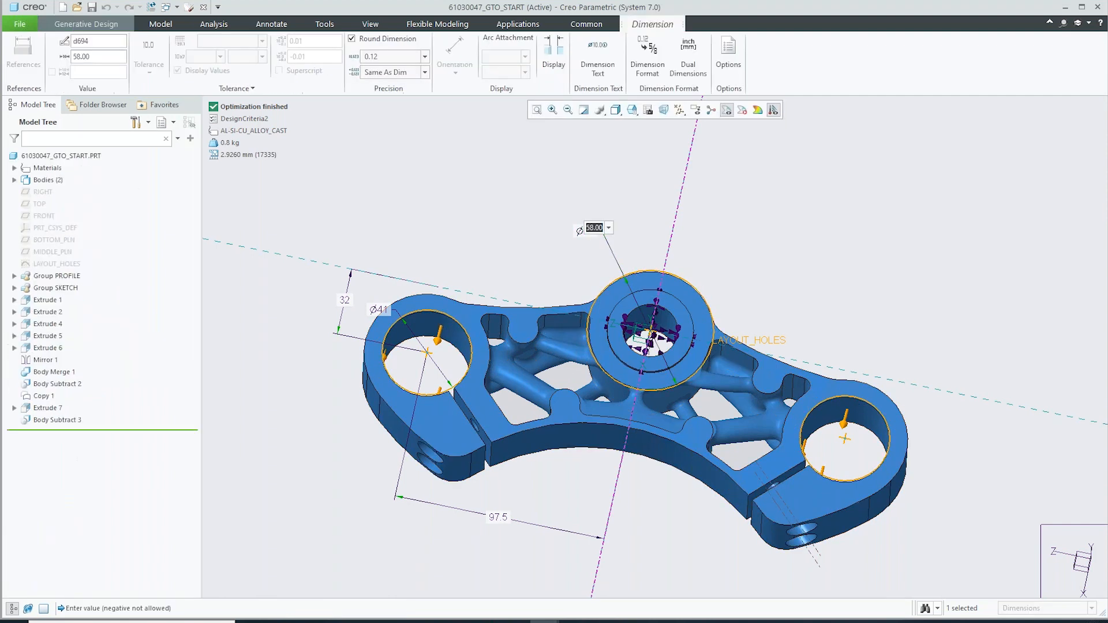
text(54)
key(Return)
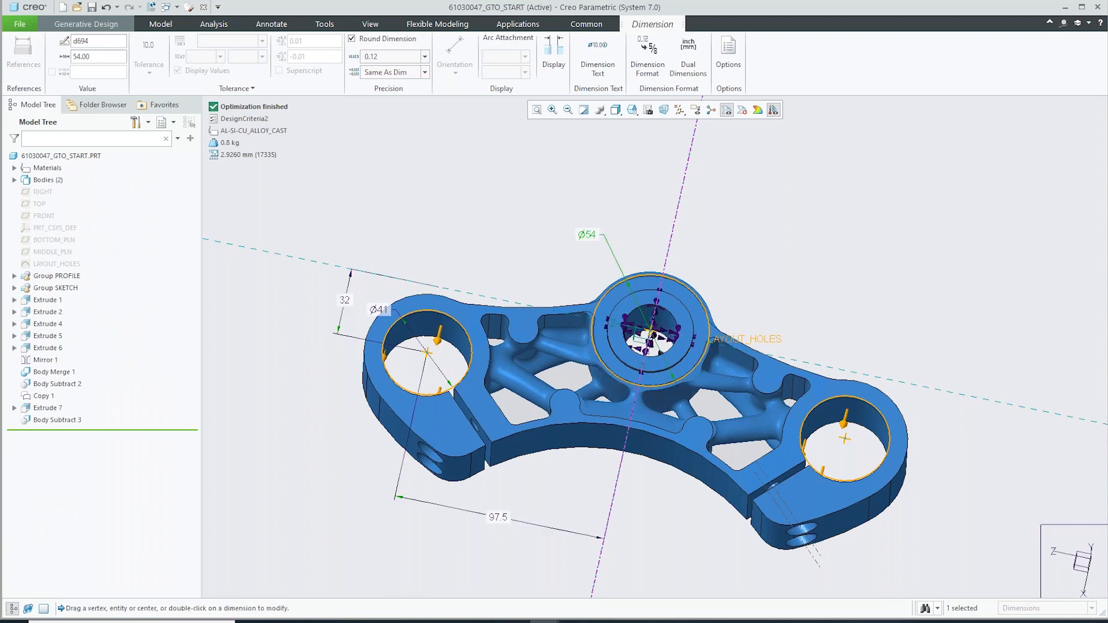
click(541, 224)
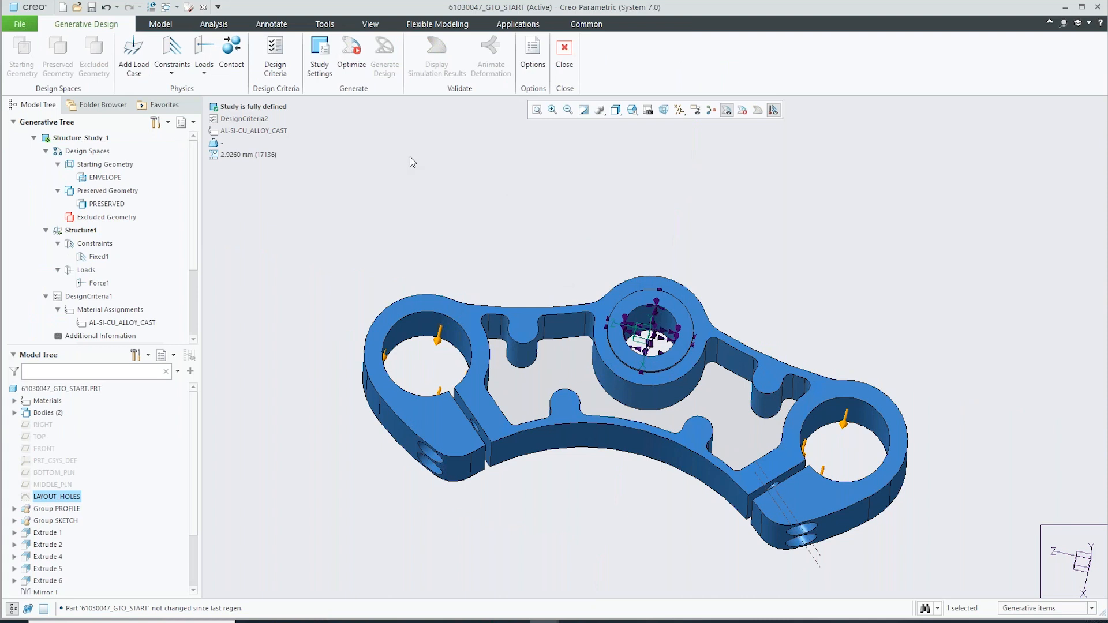
- Start new design criteria with a 70% volume limit and a planar symmetry constraint about the FRONT datum plane
click(282, 53)
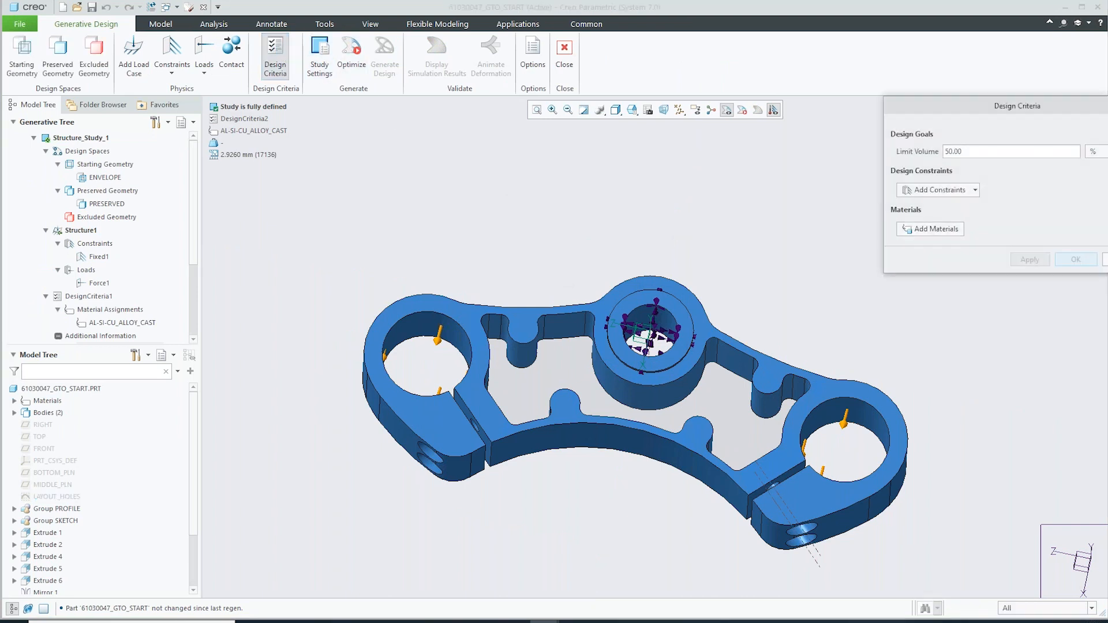
double_click(970, 148)
text(70)
click(944, 191)
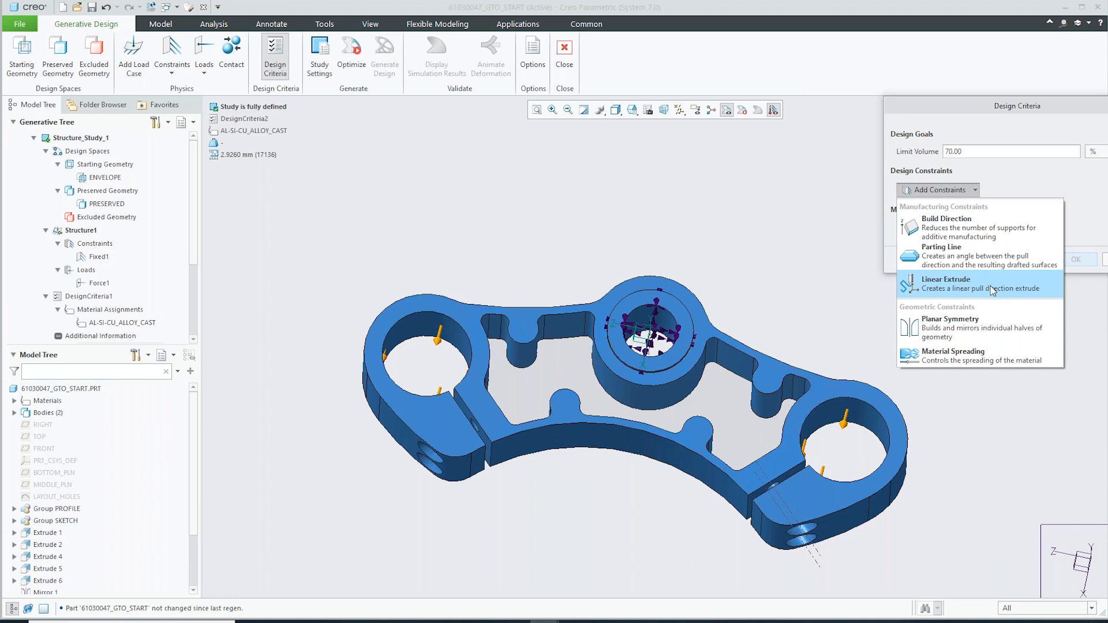
click(995, 322)
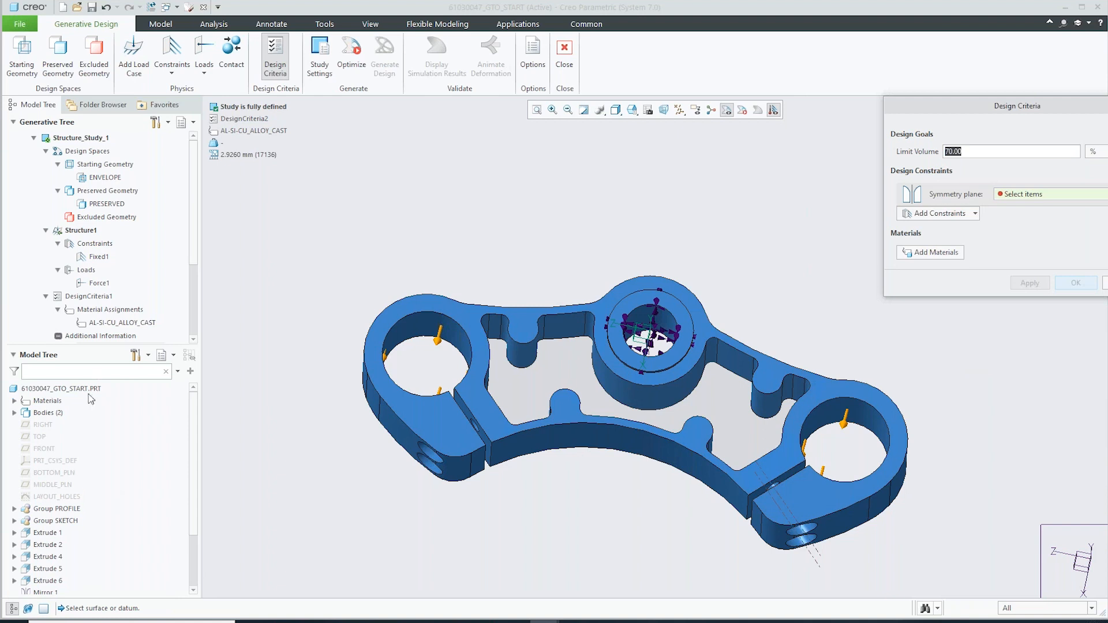
click(48, 449)
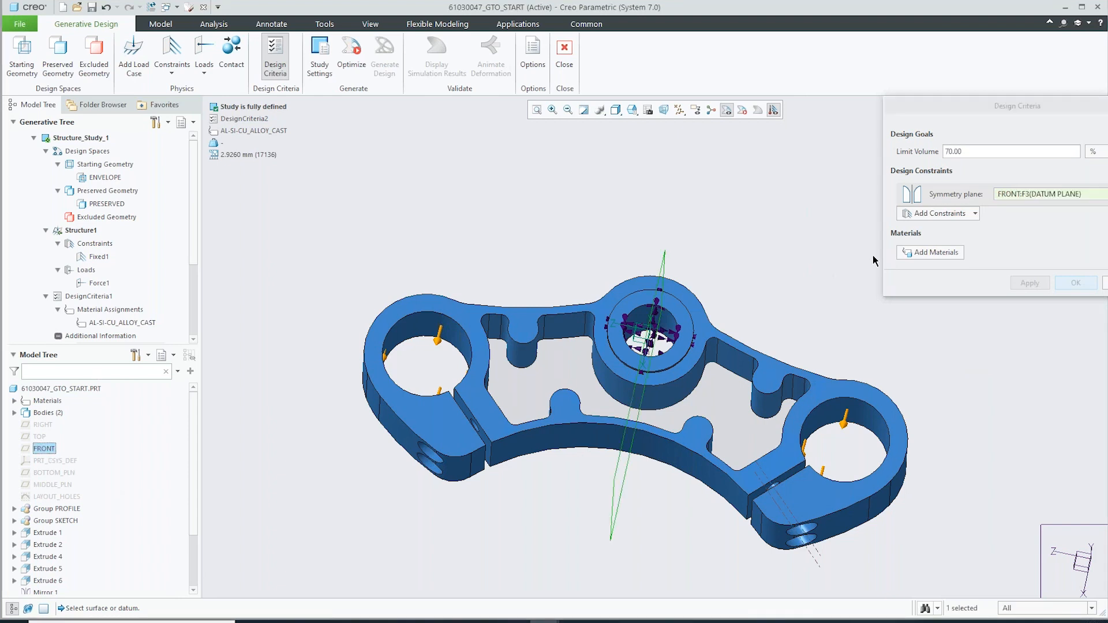
click(1008, 231)
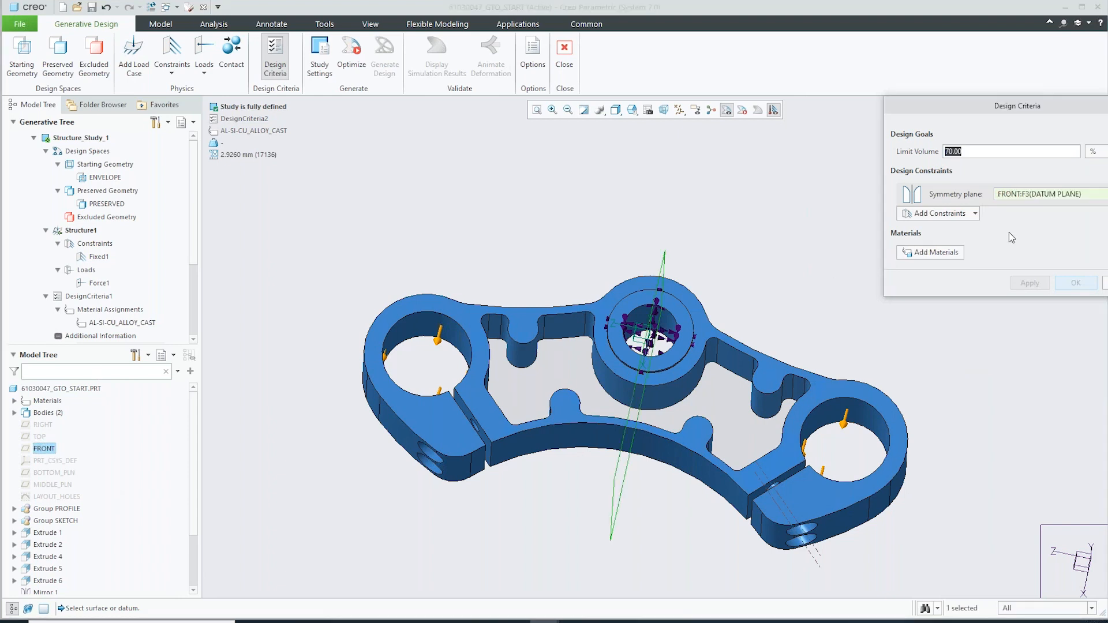
- Add a bi-directional linear extrude constraint with the clamp's upper face as the extrude direction reference
click(945, 213)
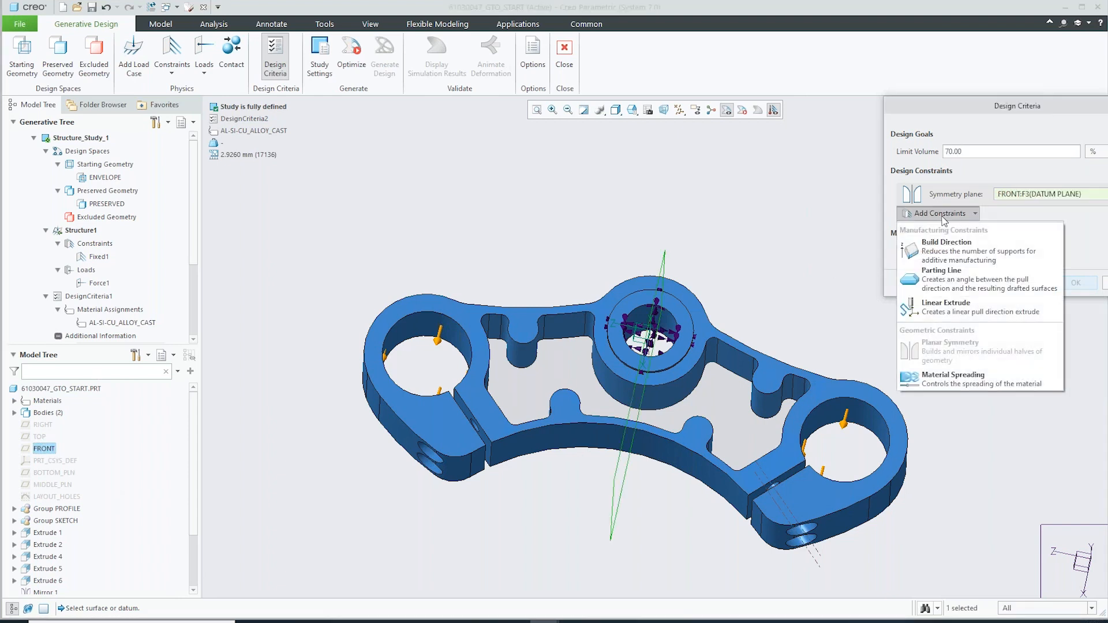
click(951, 306)
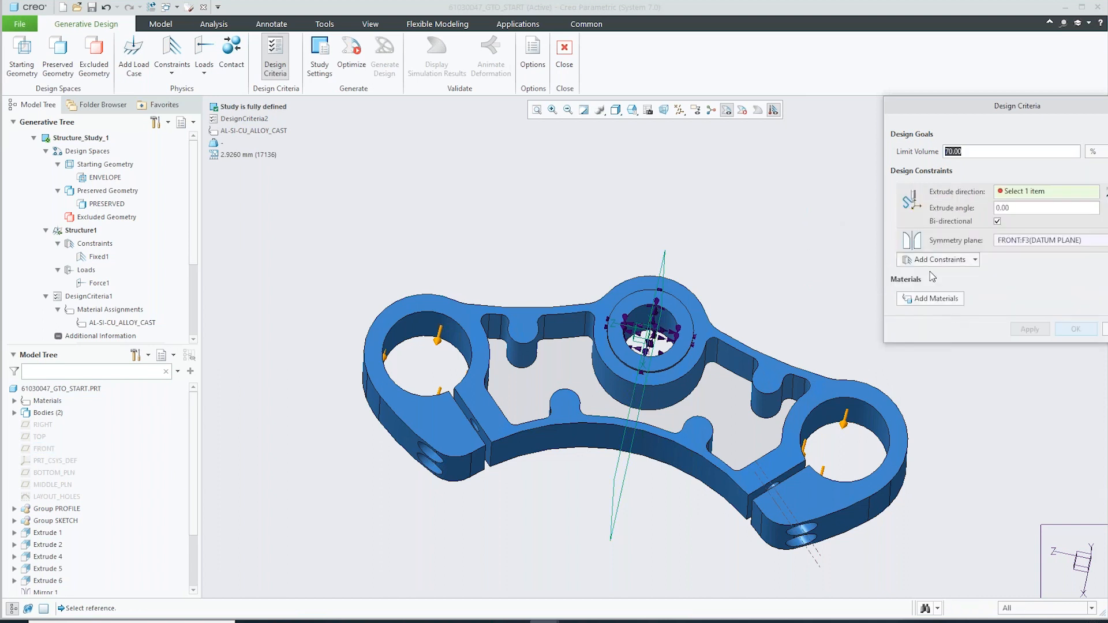
click(441, 415)
click(437, 412)
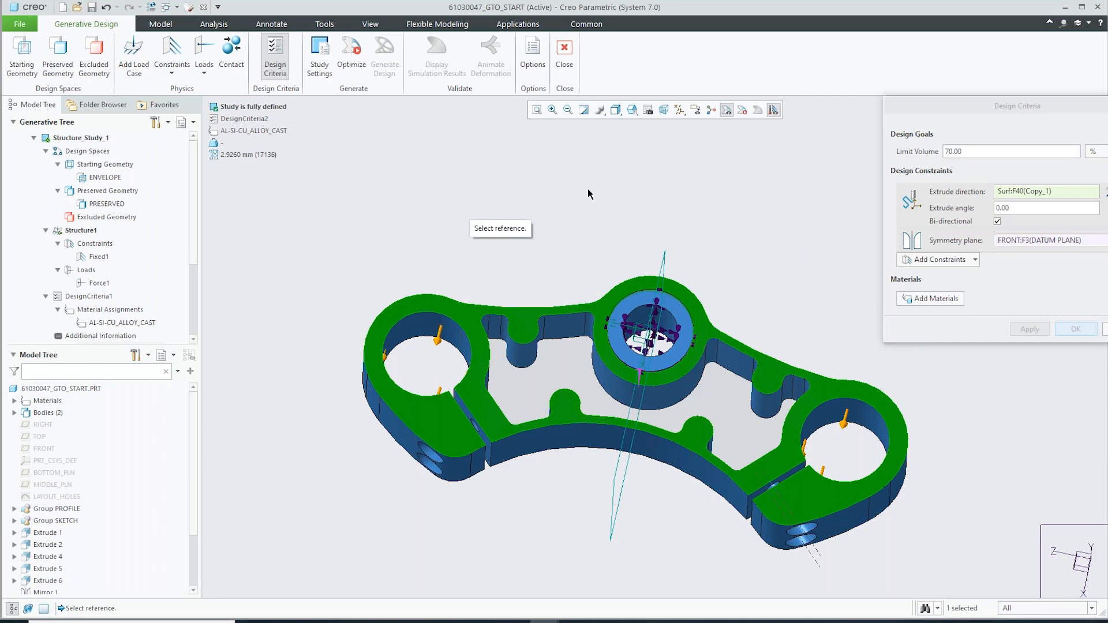
- Assign the AL-SI-CU_ALLOY_CAST material to the new design criteria and accept them
middle_drag(588, 190, 601, 186)
scroll(601, 186, up, 2)
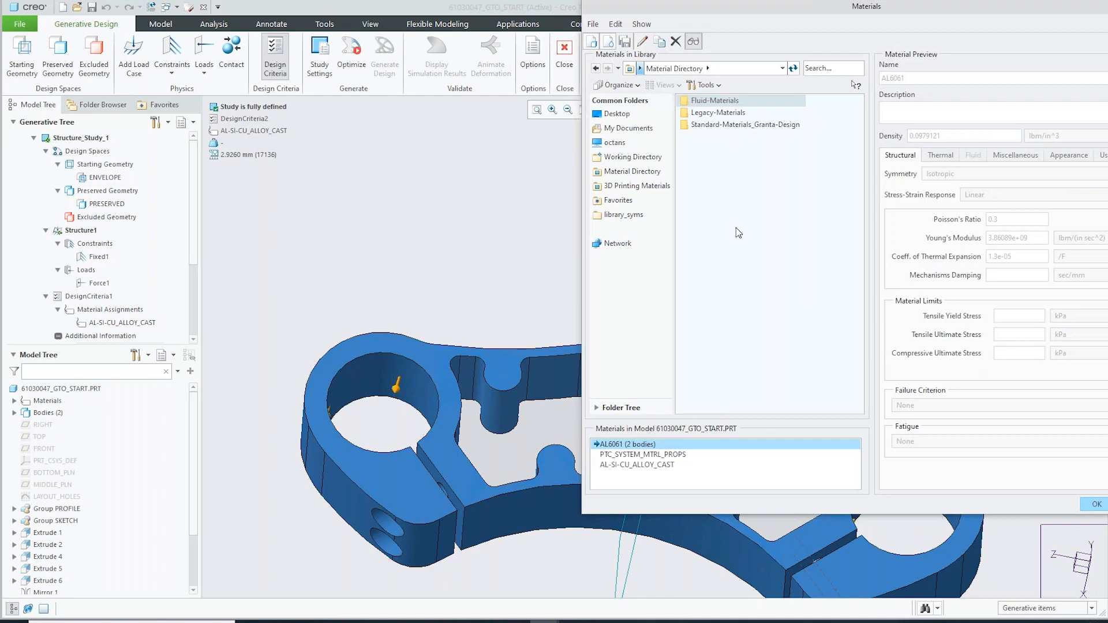
click(642, 465)
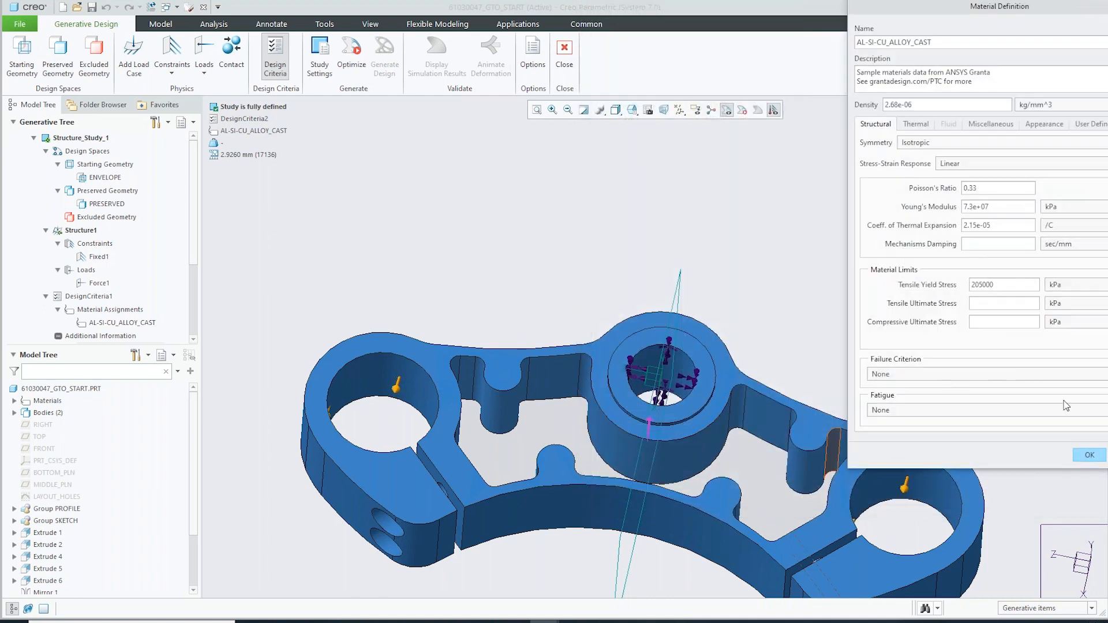
click(1090, 455)
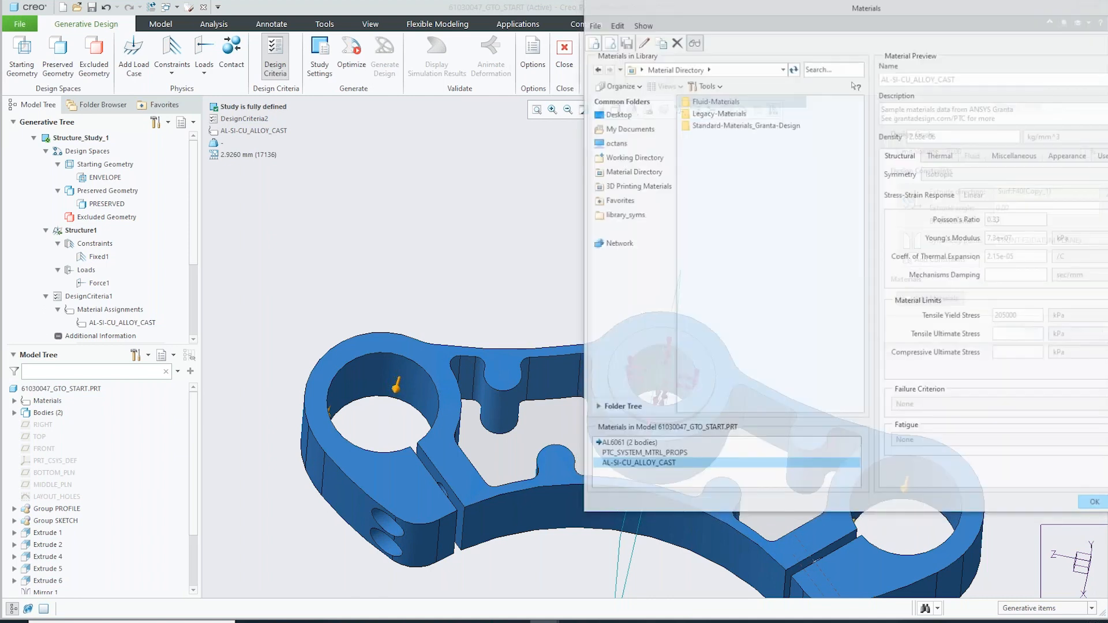
click(1094, 504)
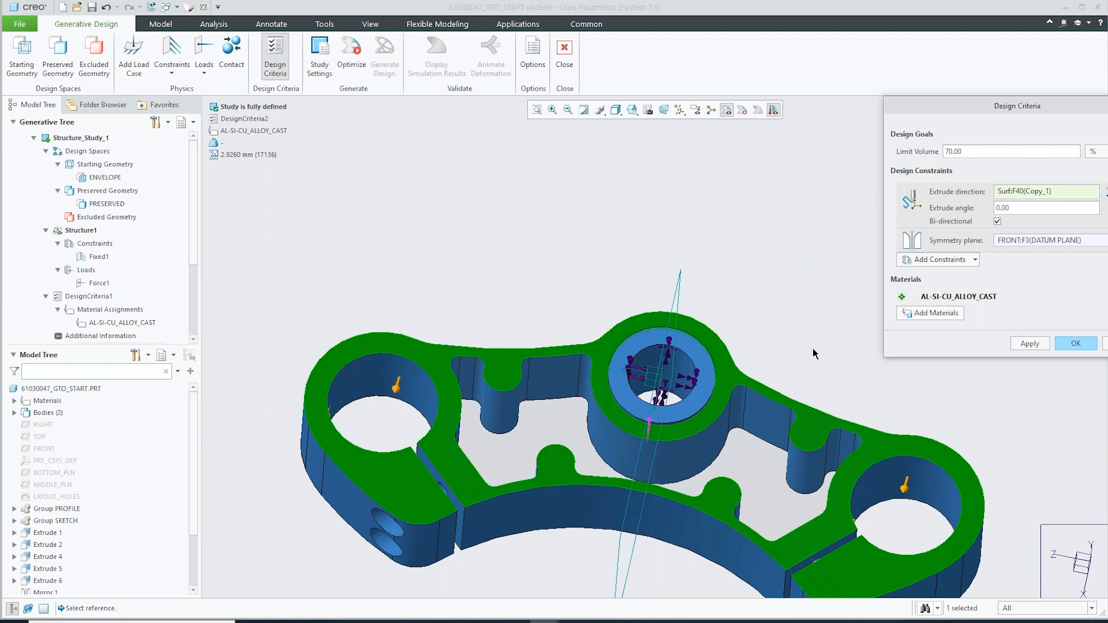
scroll(552, 206, down, 2)
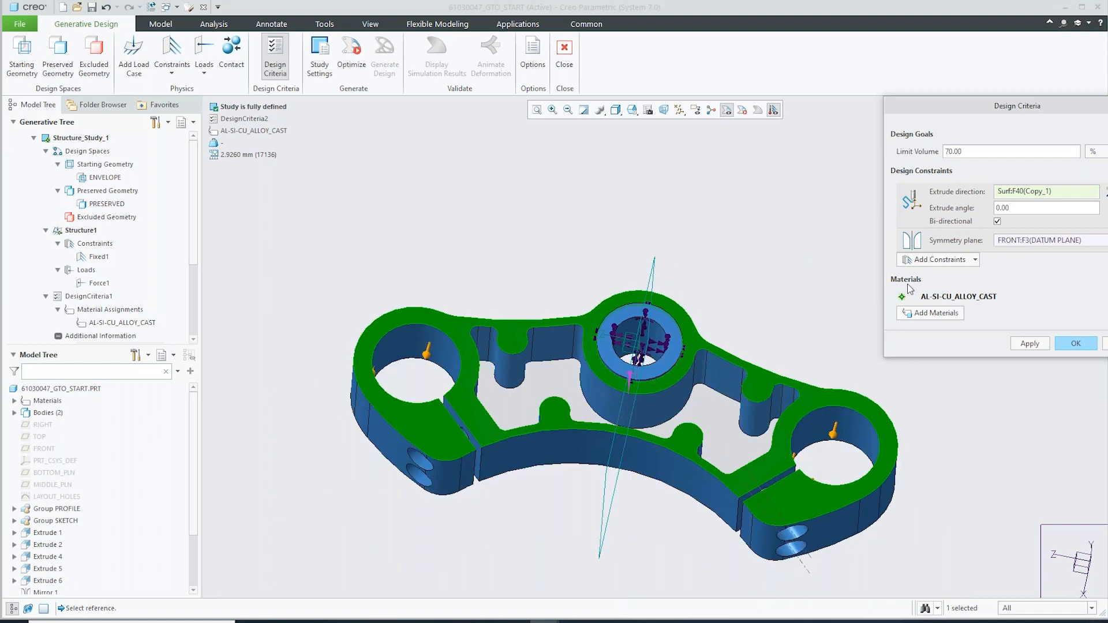
click(1076, 344)
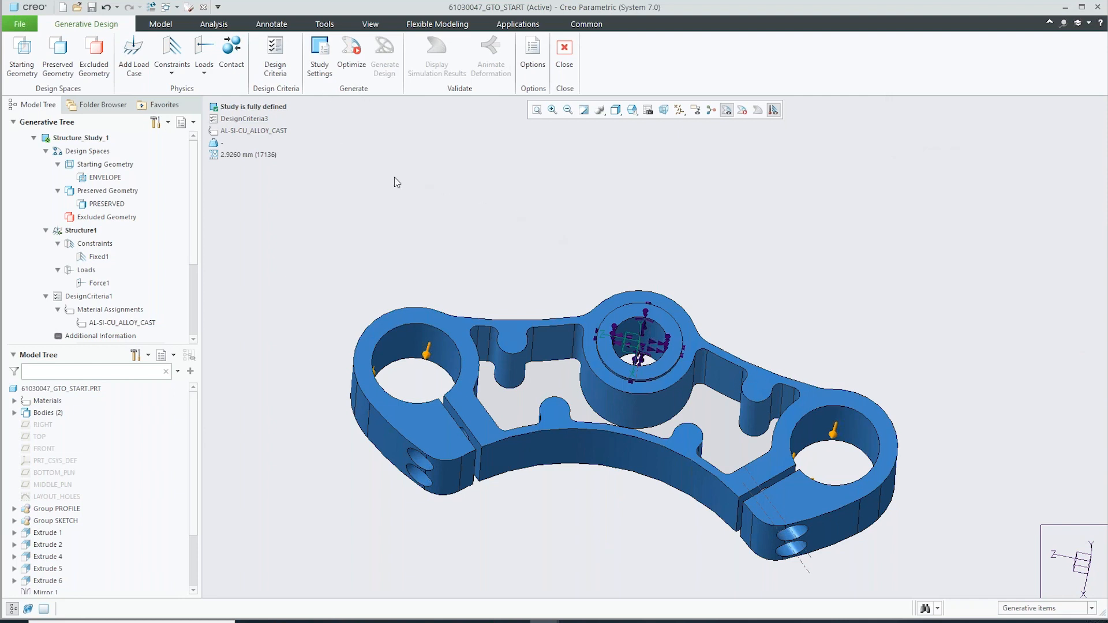
- Open the in-session part 61030047_brep_model.prt
click(29, 26)
click(29, 66)
click(382, 249)
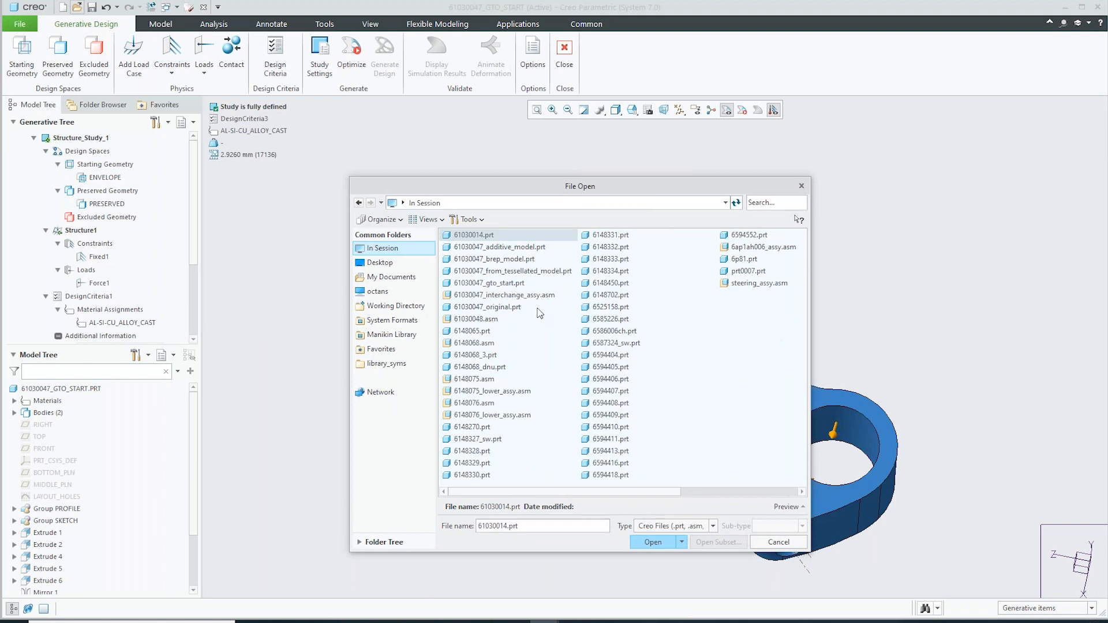
click(484, 261)
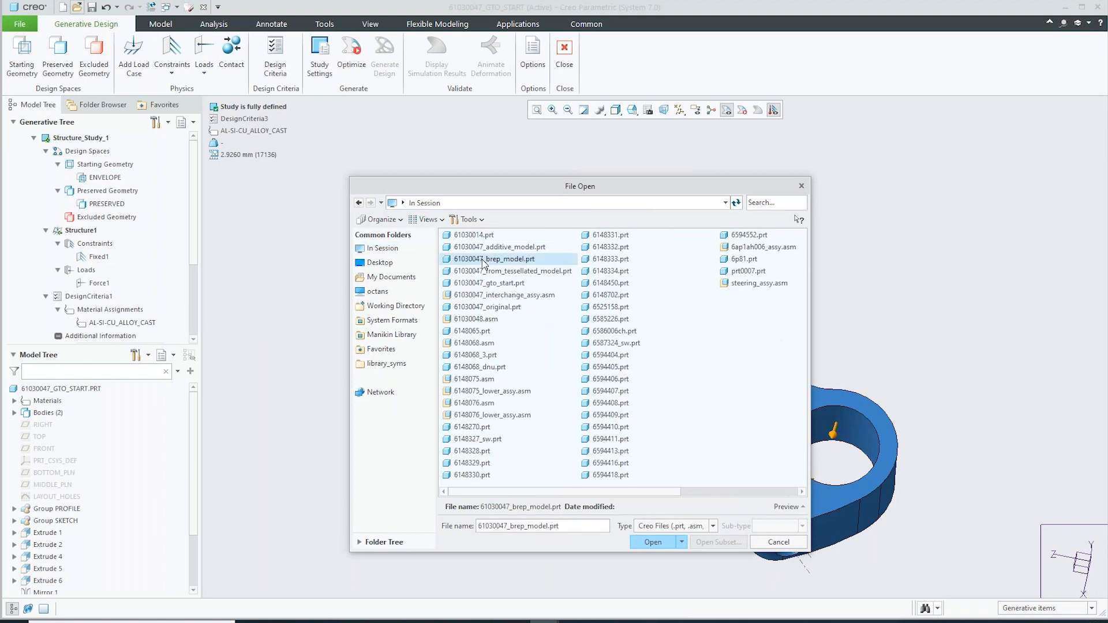
double_click(485, 261)
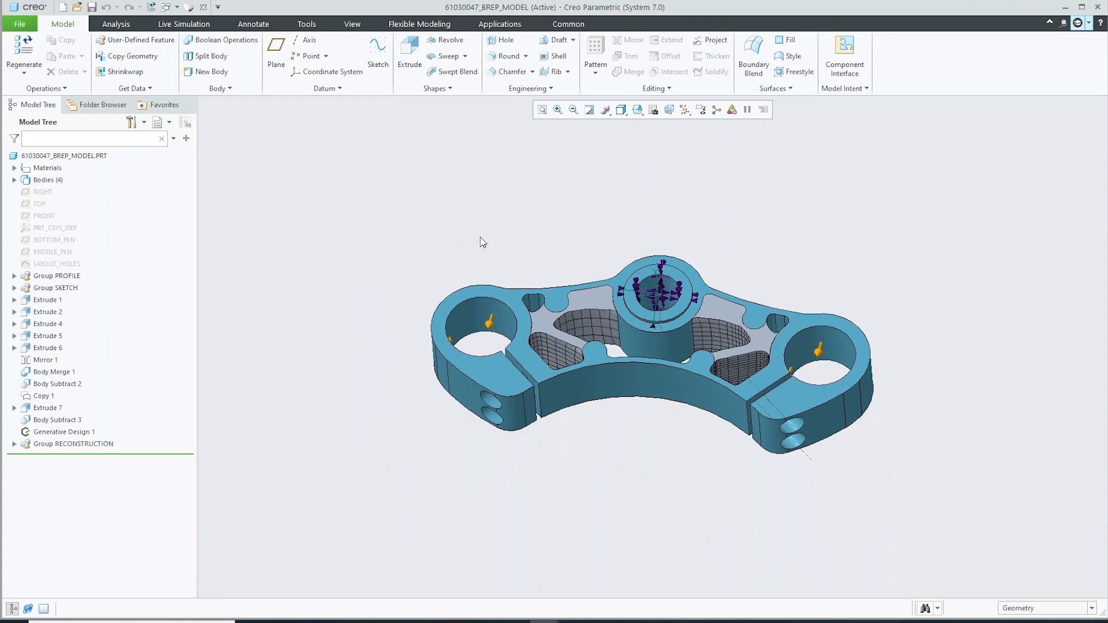
- Merge the preserved clamp body into the reconstructed web body with a Boolean merge
scroll(557, 245, up, 3)
ctrl+middle_drag(561, 245, 563, 264)
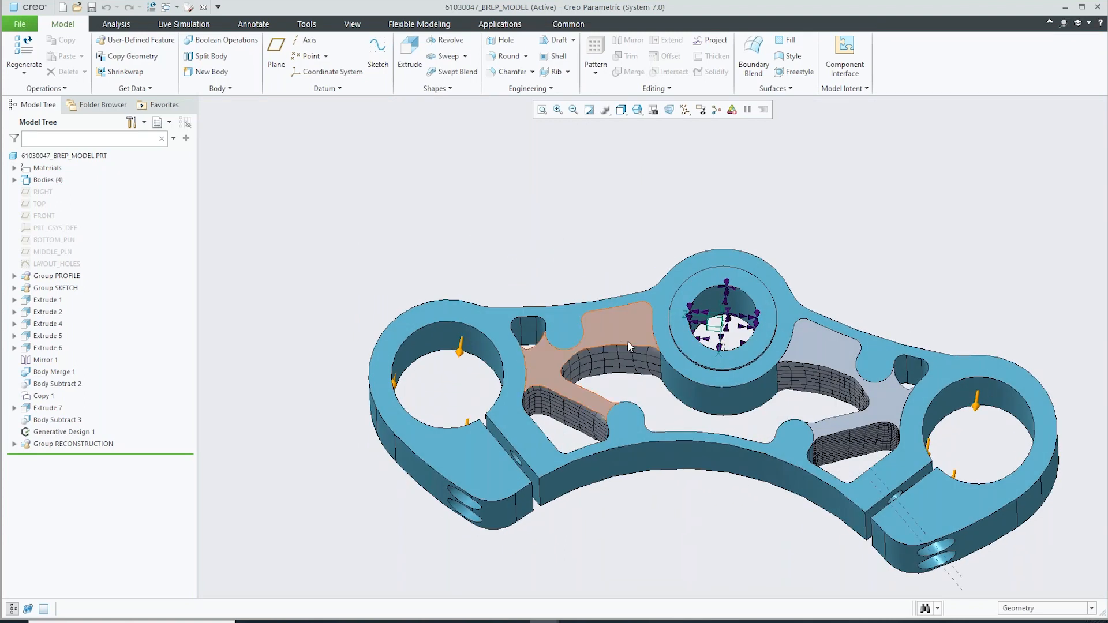
mouse_move(649, 394)
middle_down()
mouse_move(647, 413)
mouse_move(647, 376)
middle_up()
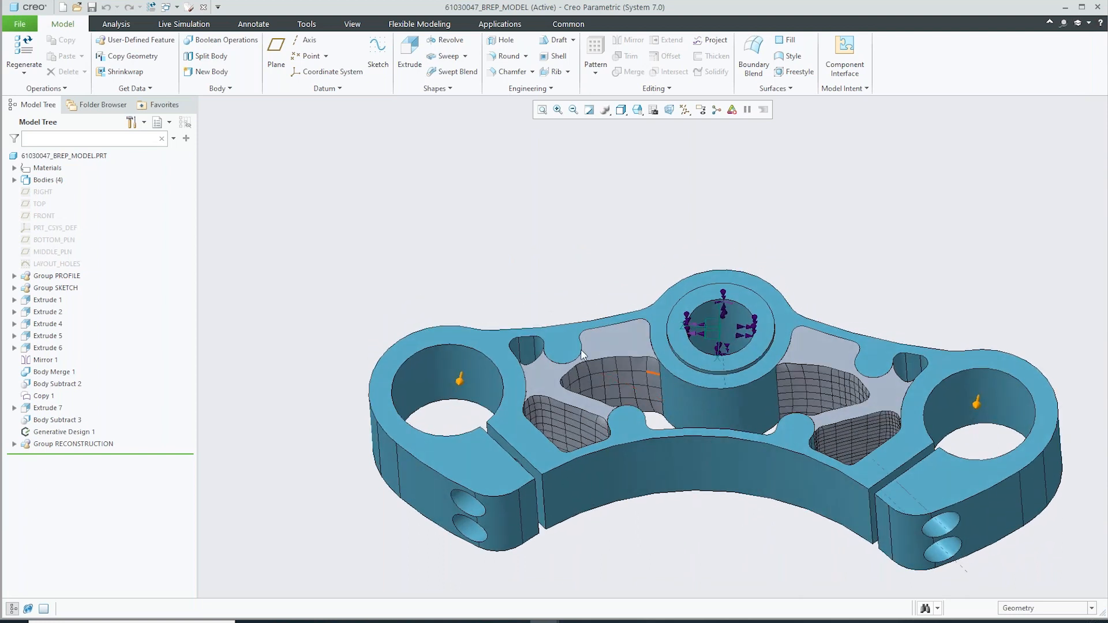
scroll(495, 319, down, 2)
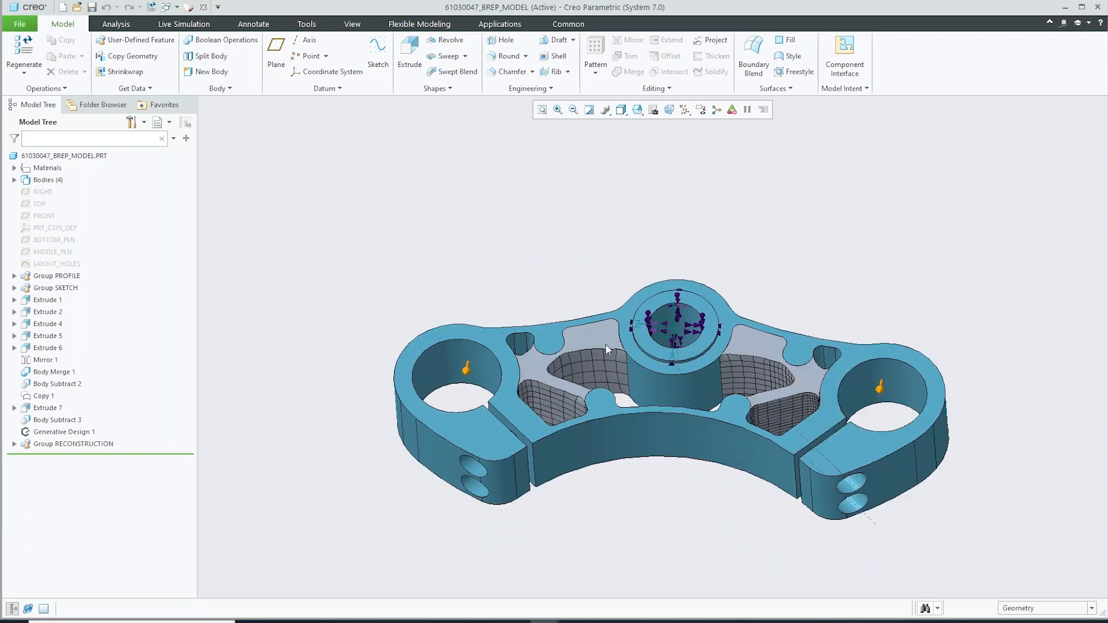
mouse_move(667, 474)
middle_down()
mouse_move(667, 508)
mouse_move(673, 472)
middle_up()
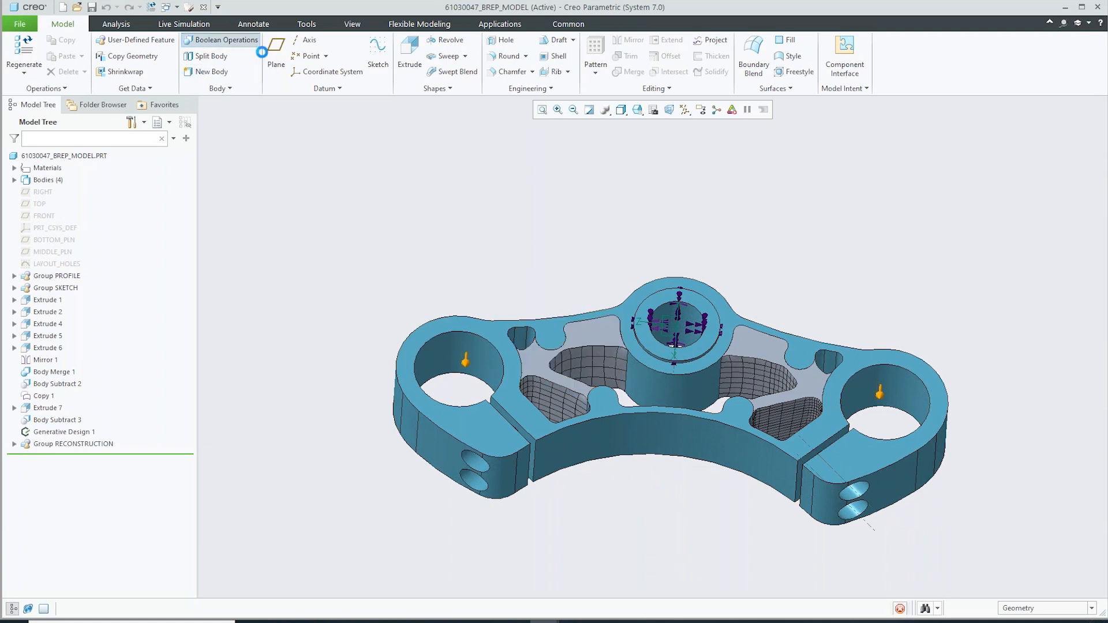
click(222, 40)
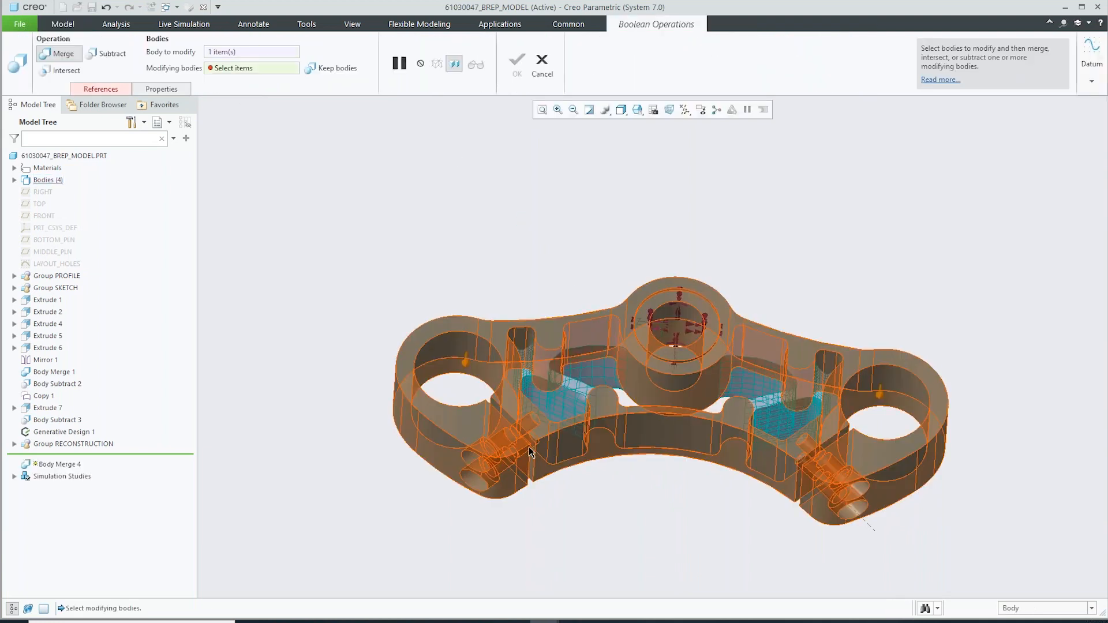
click(484, 446)
click(518, 63)
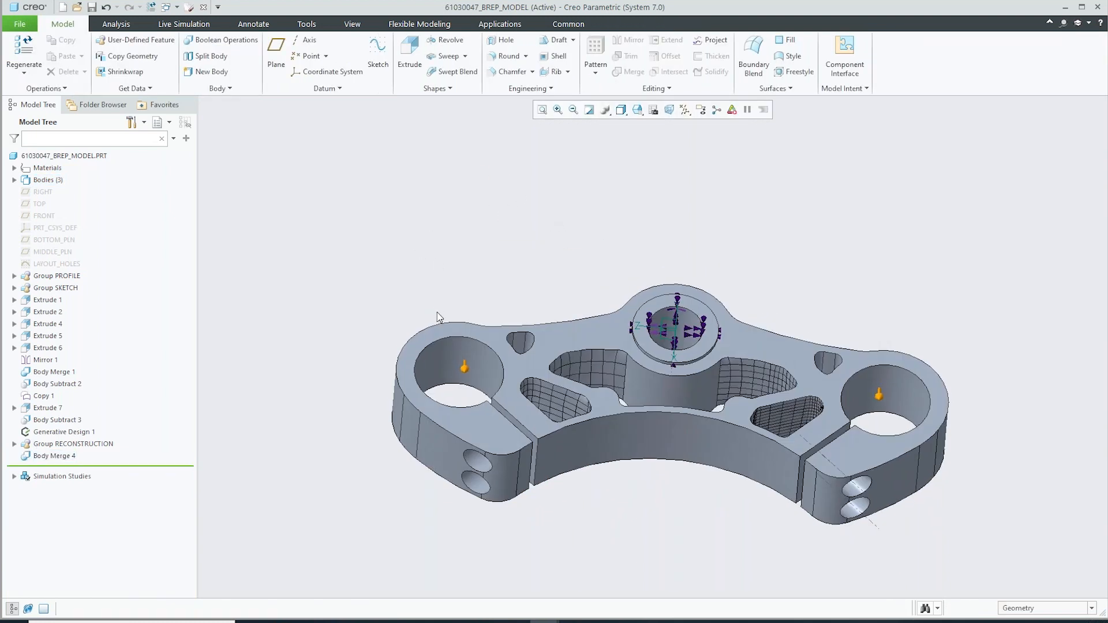
- Run the live simulation on the merged clamp and set the simulation quality to maximum accuracy
click(196, 24)
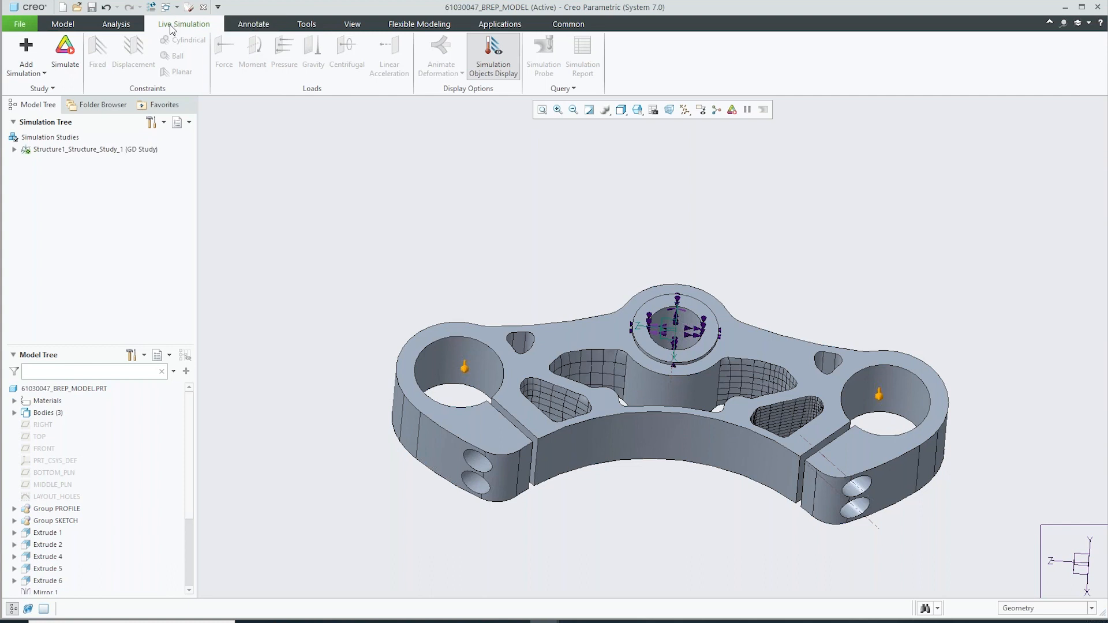
click(64, 49)
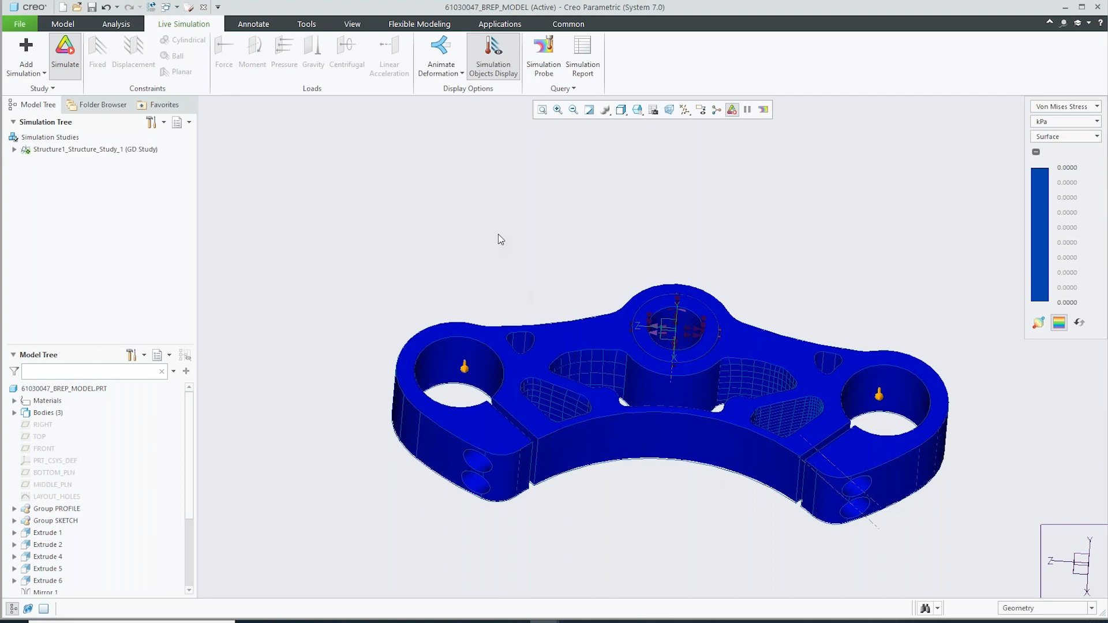
middle_drag(658, 232, 657, 226)
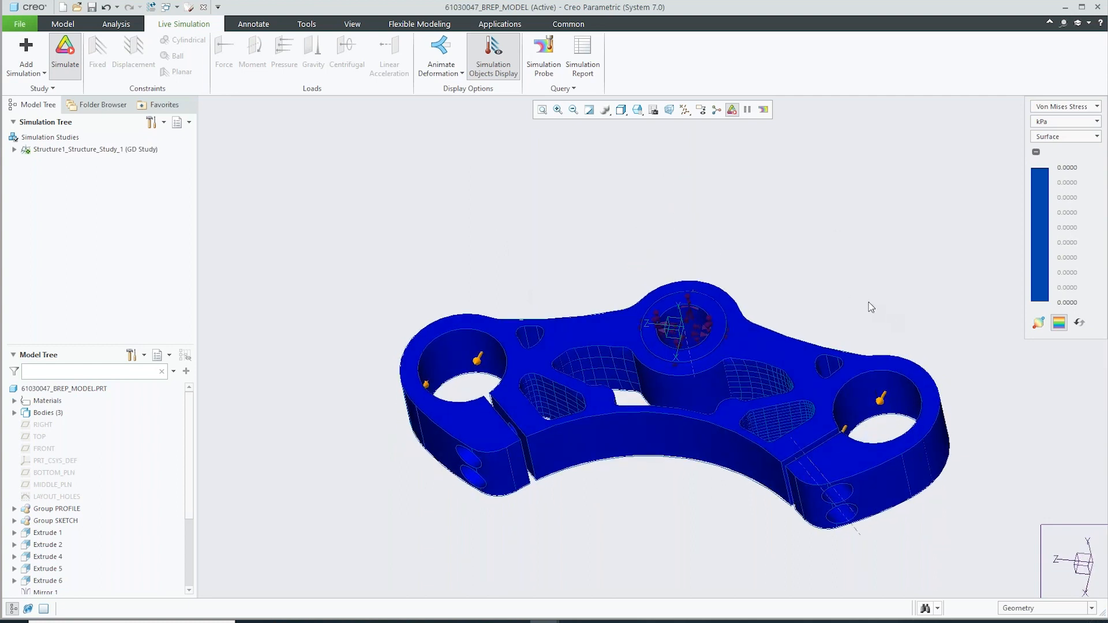
click(36, 88)
click(55, 105)
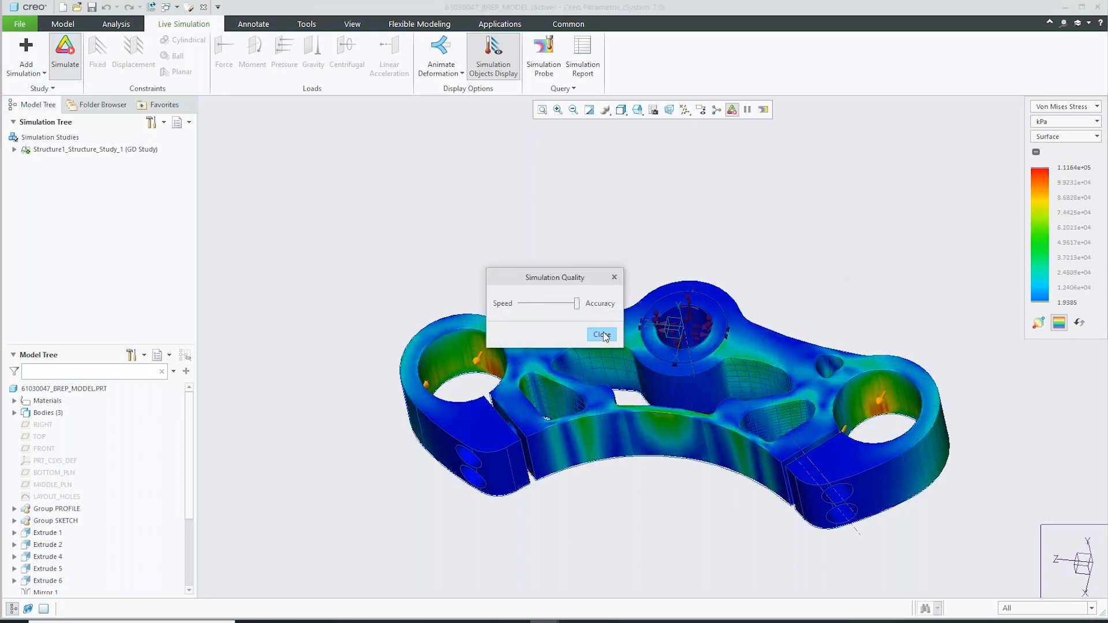
click(602, 335)
- Examine the von Mises stress distribution on the clamp and turn the live simulation off
scroll(855, 231, up, 2)
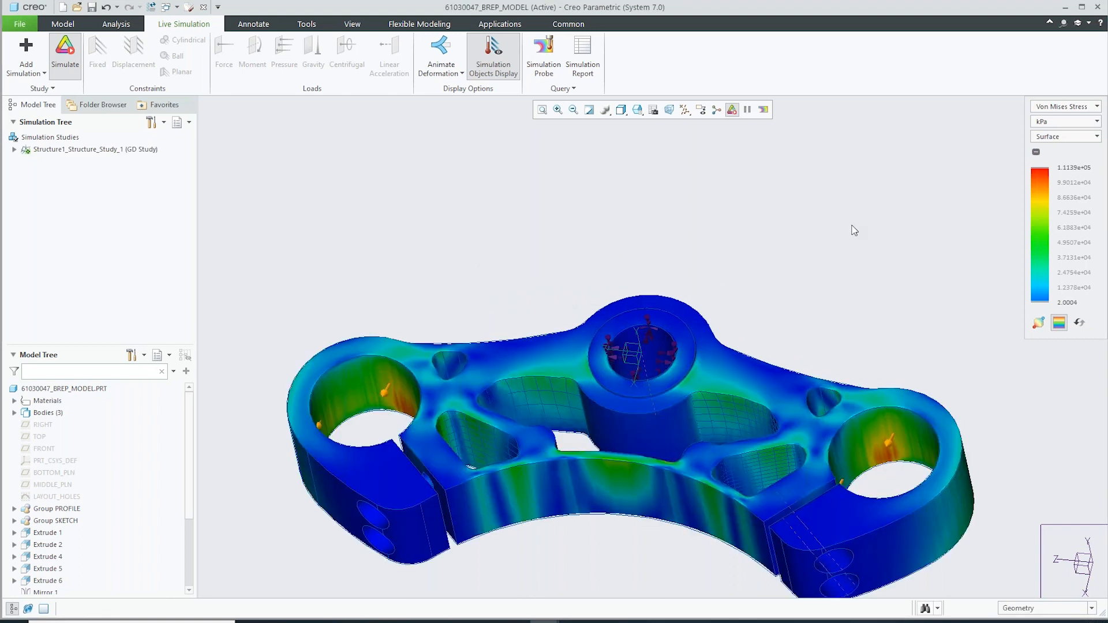
mouse_move(822, 252)
middle_down()
mouse_move(824, 261)
mouse_move(810, 252)
middle_up()
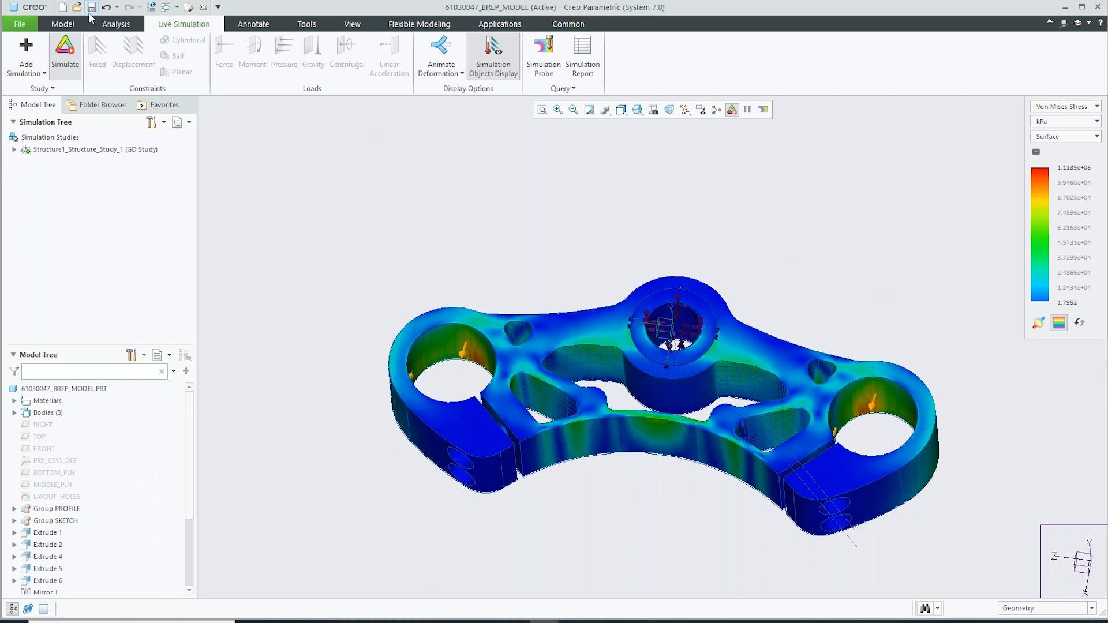
click(64, 51)
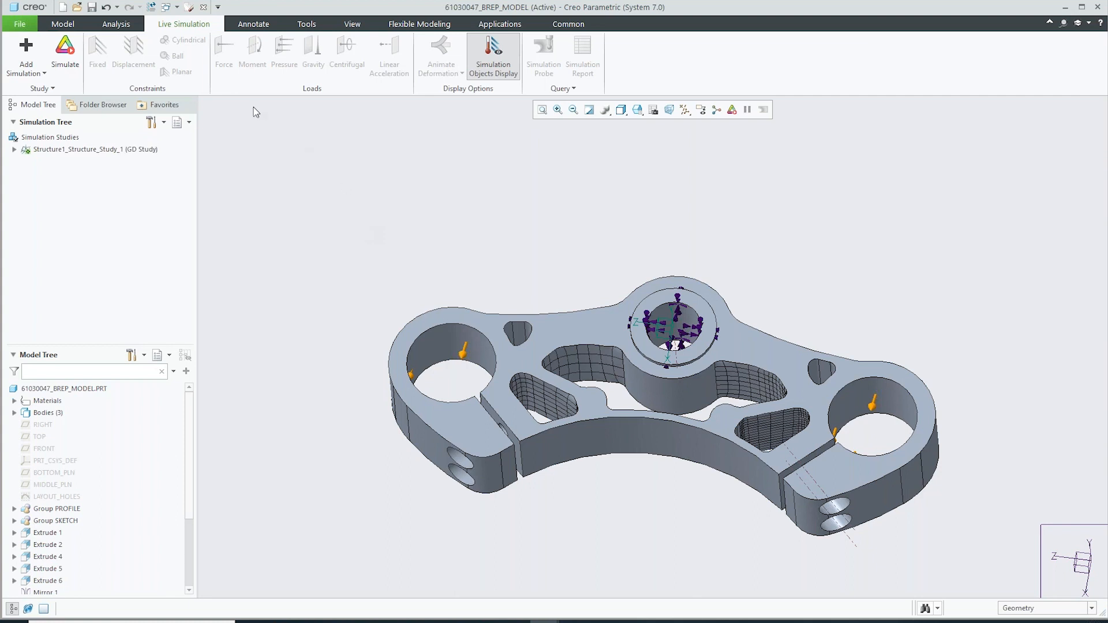
- Review the loads of Structure_Study_1 in the generative design study on the clamp and close the study
click(64, 24)
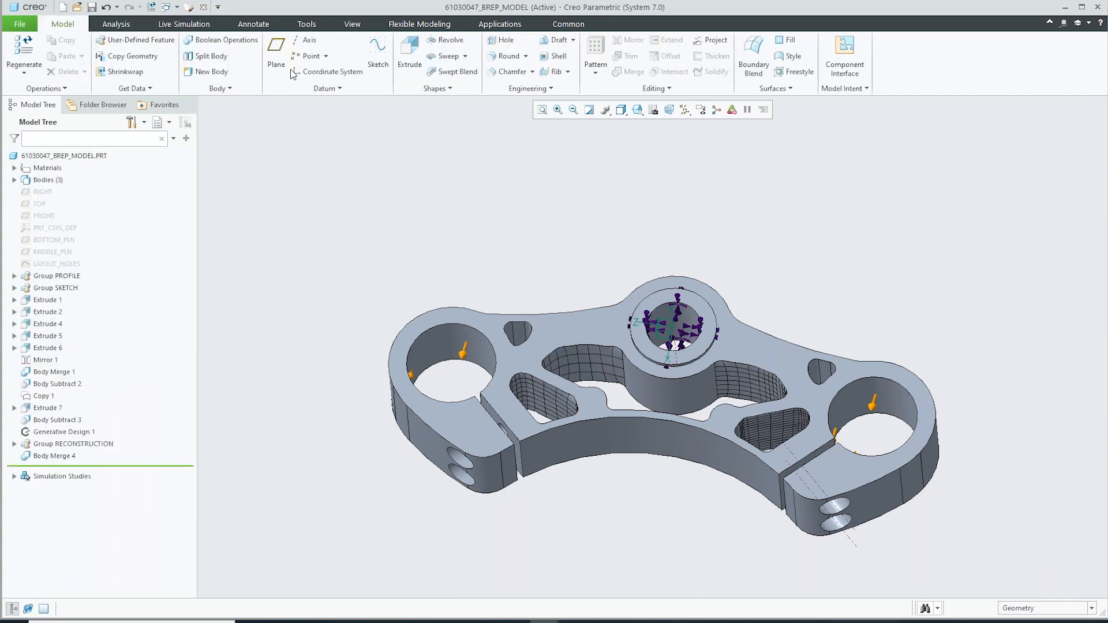
click(500, 26)
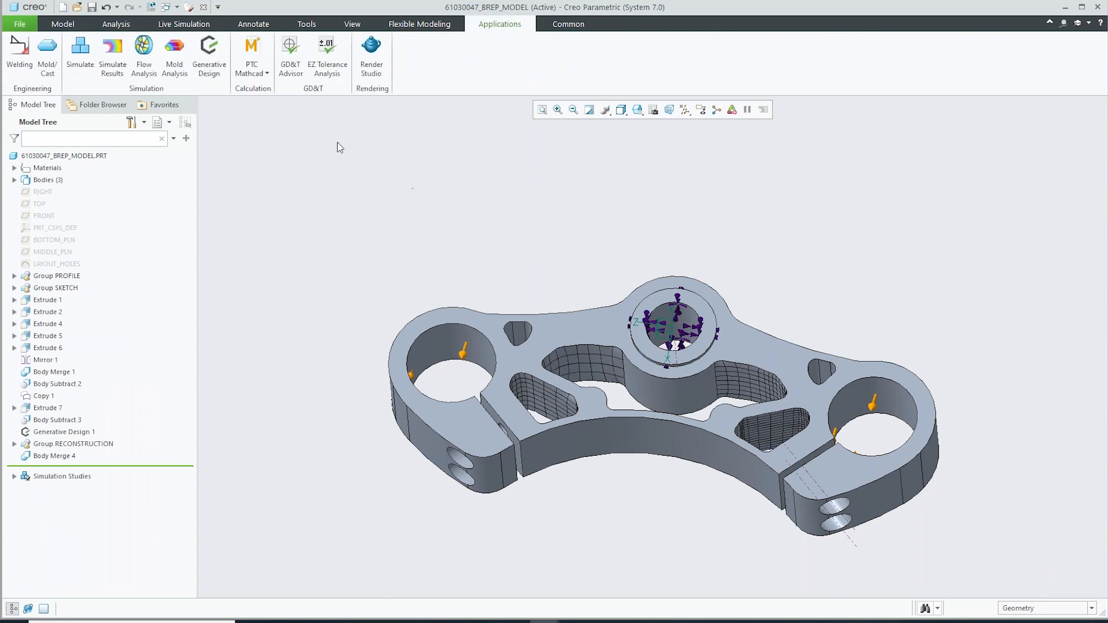
click(211, 72)
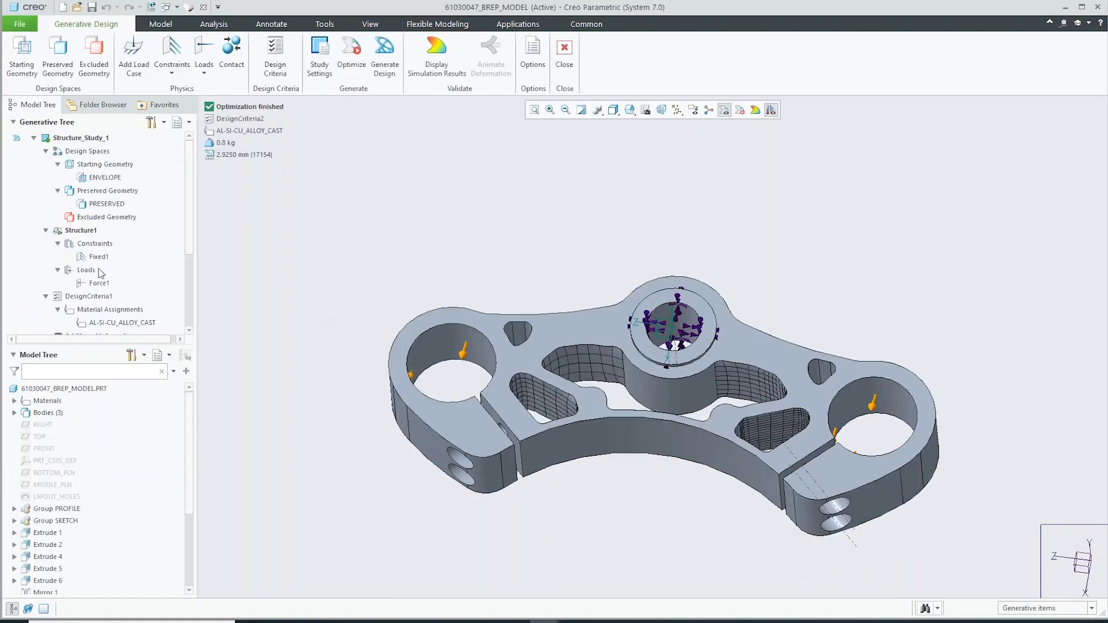
click(102, 284)
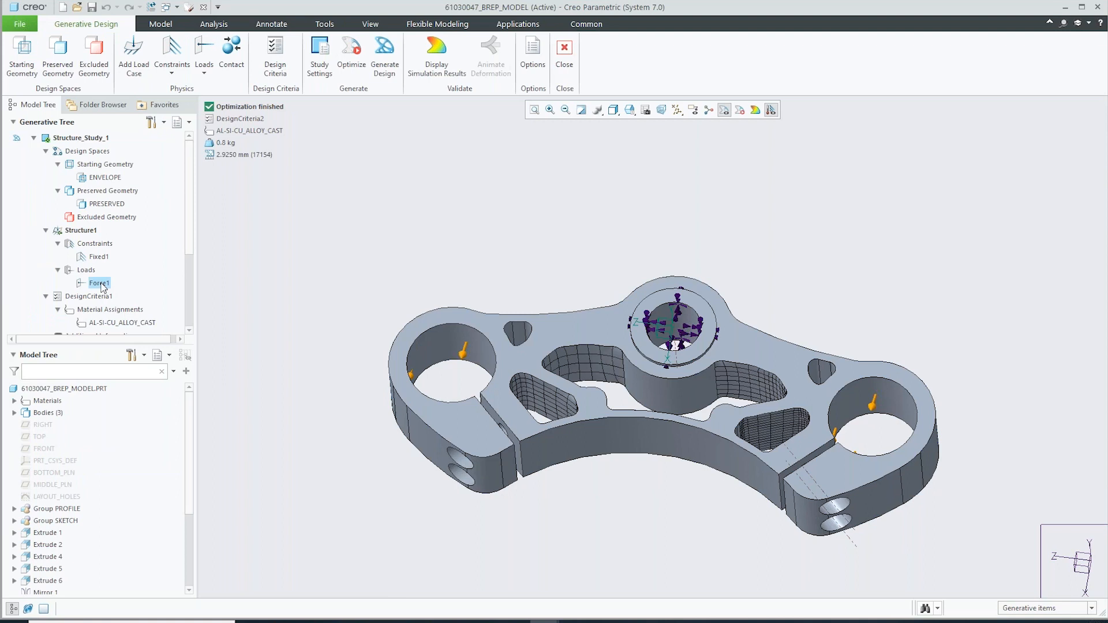
click(86, 268)
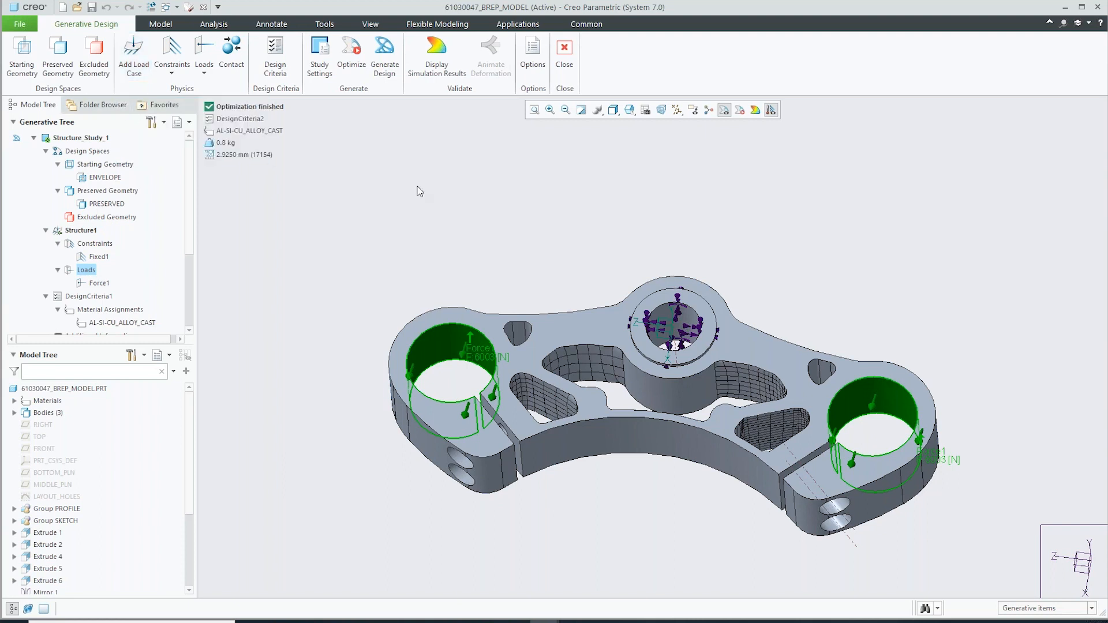
click(443, 185)
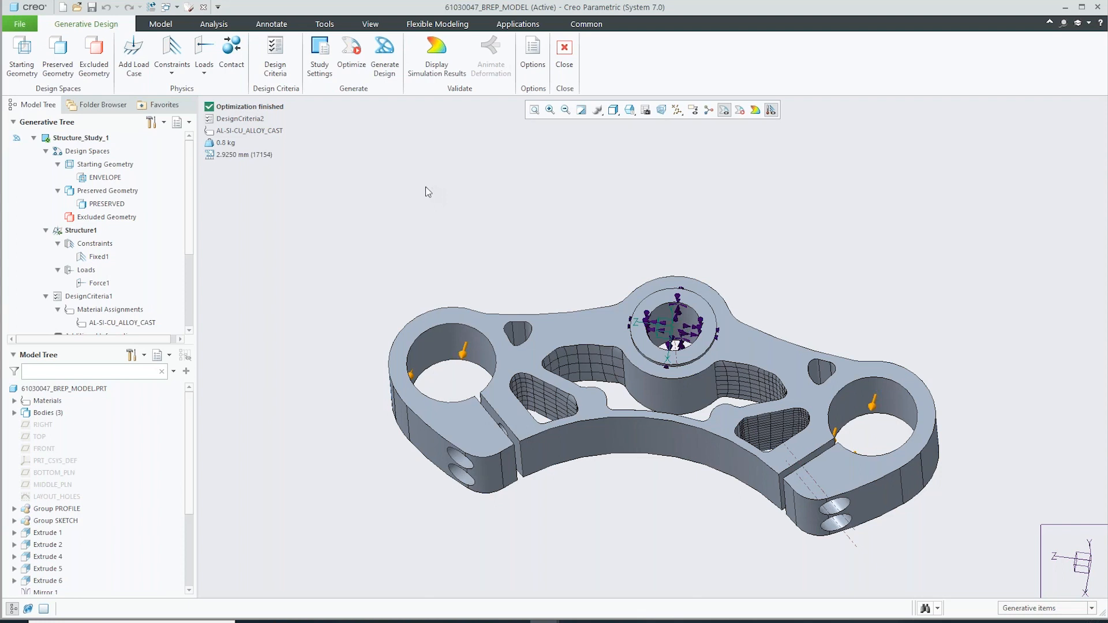
click(569, 50)
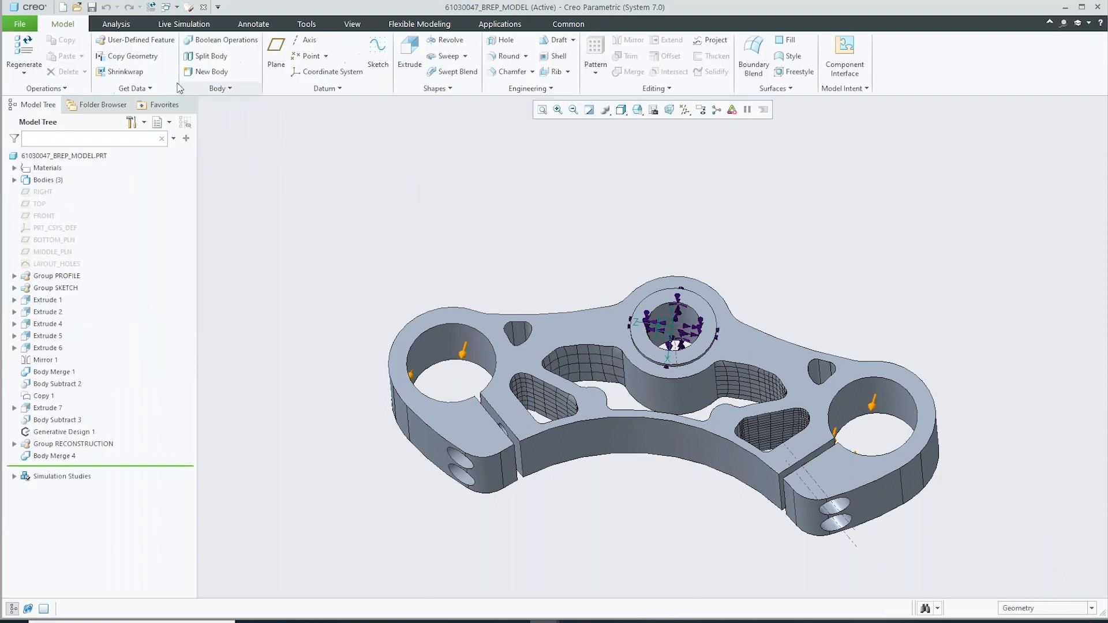
- Open the assembly 61030047_INTERCHANGE_ASSY and display its annotations
click(77, 9)
double_click(476, 320)
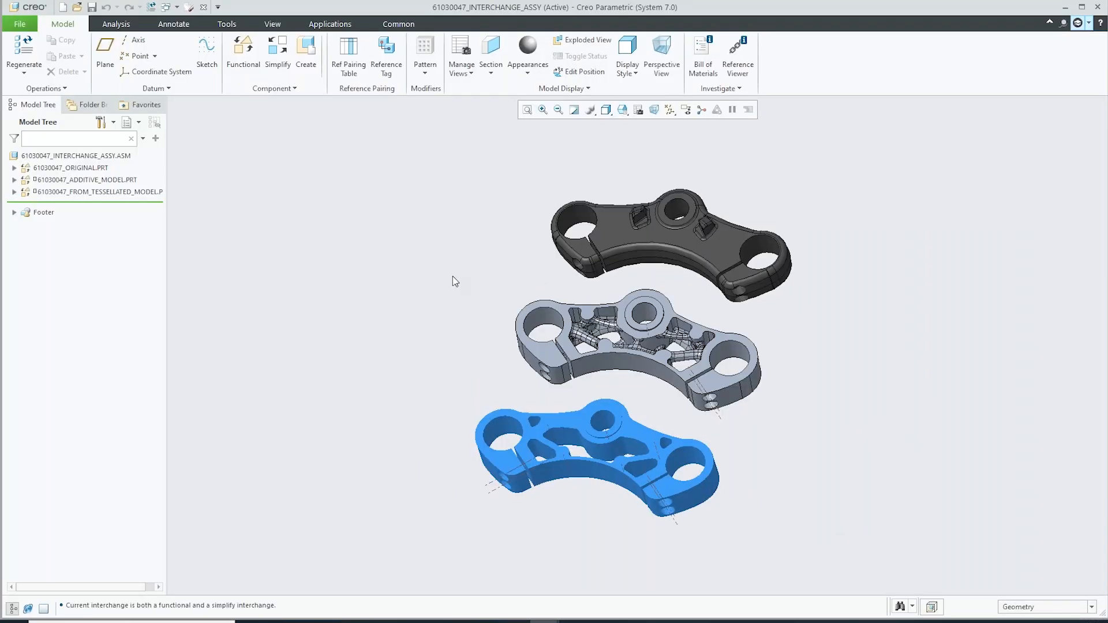
click(686, 110)
- Compare the annotated weights of the original, additive and rebuilt clamp variants
middle_drag(808, 311, 817, 297)
scroll(868, 250, up, 2)
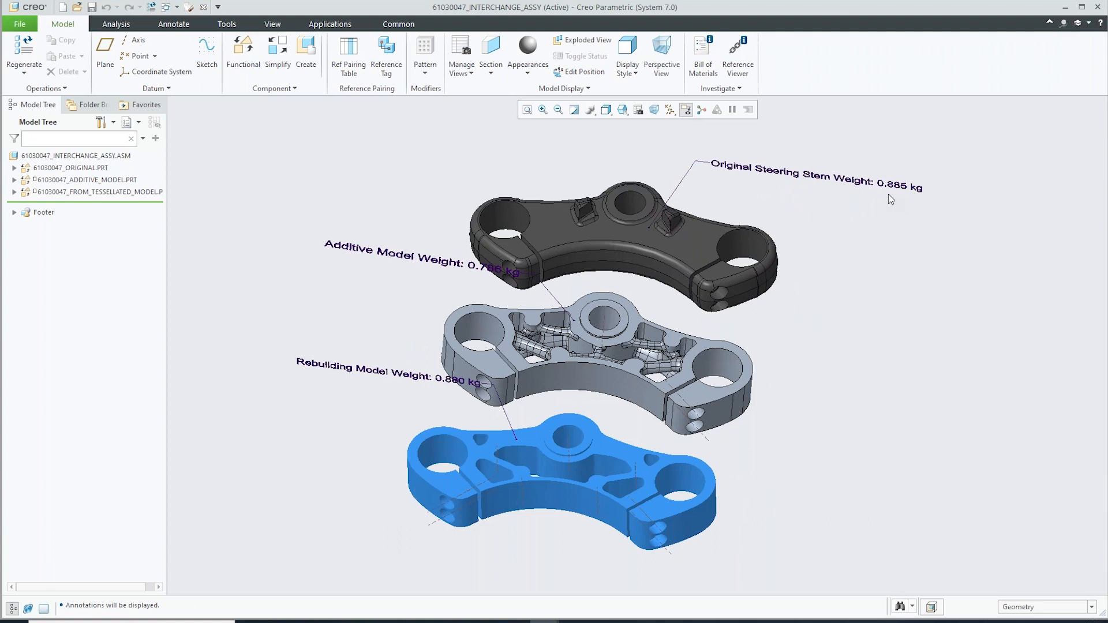
middle_drag(690, 290, 664, 288)
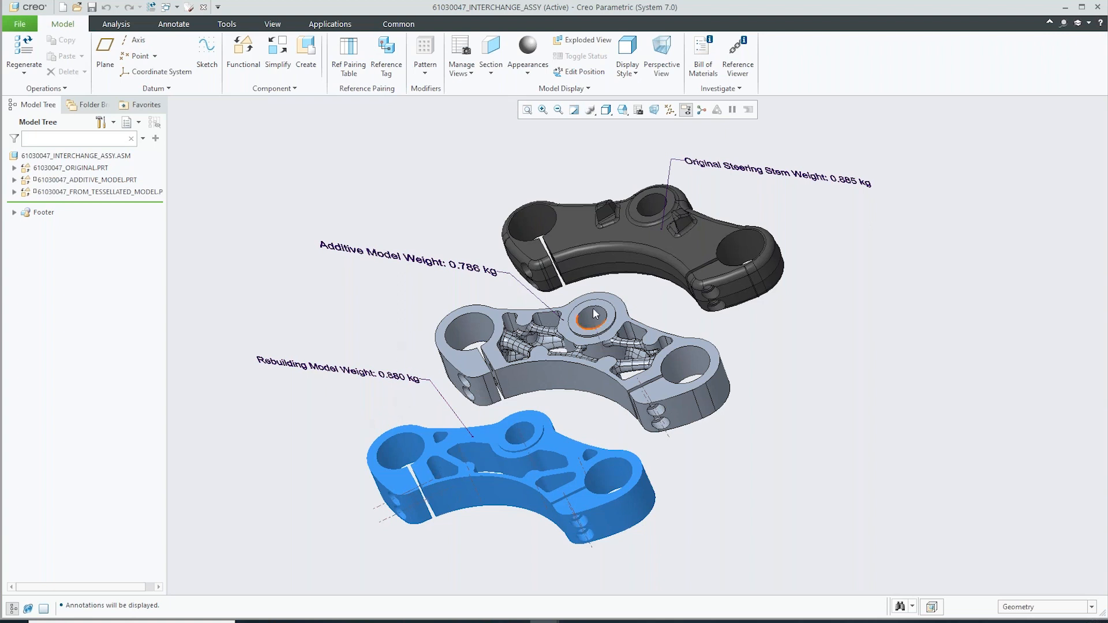
mouse_move(861, 365)
middle_down()
mouse_move(871, 375)
mouse_move(865, 365)
middle_up()
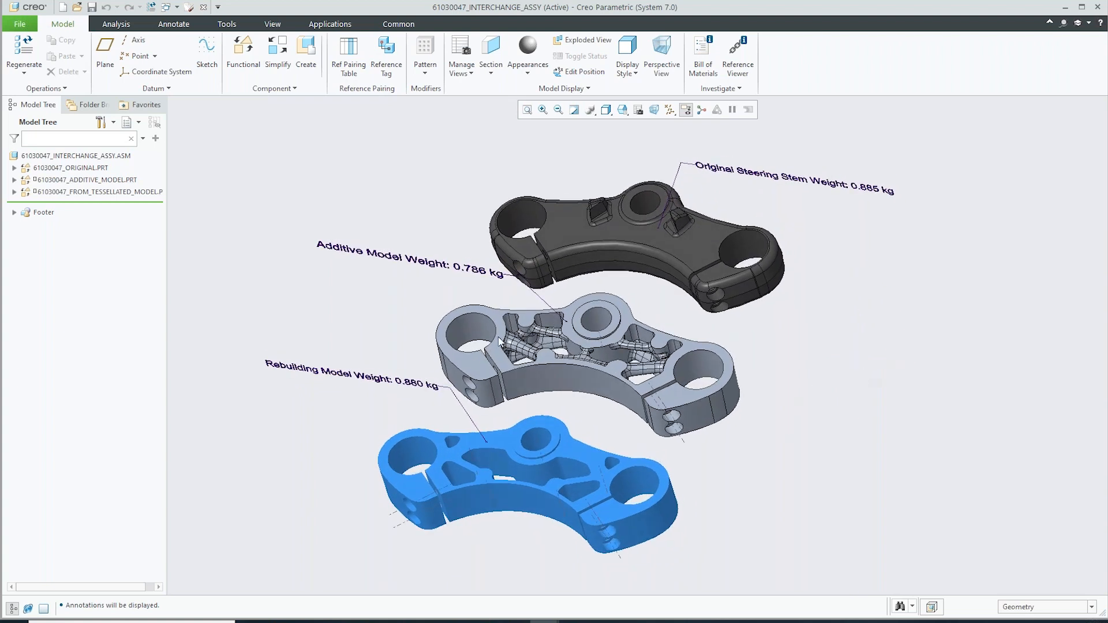
middle_drag(390, 302, 389, 302)
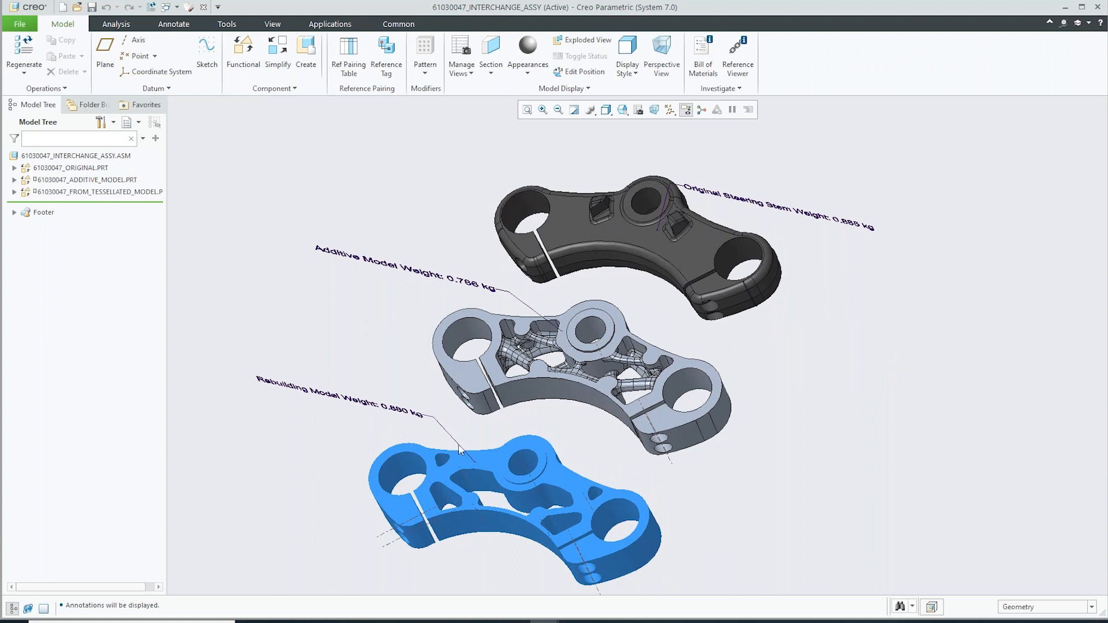
- Close the interchange assembly and switch to the fork assembly 6AP1AH006_ASSY.ASM
click(393, 458)
click(203, 7)
click(177, 8)
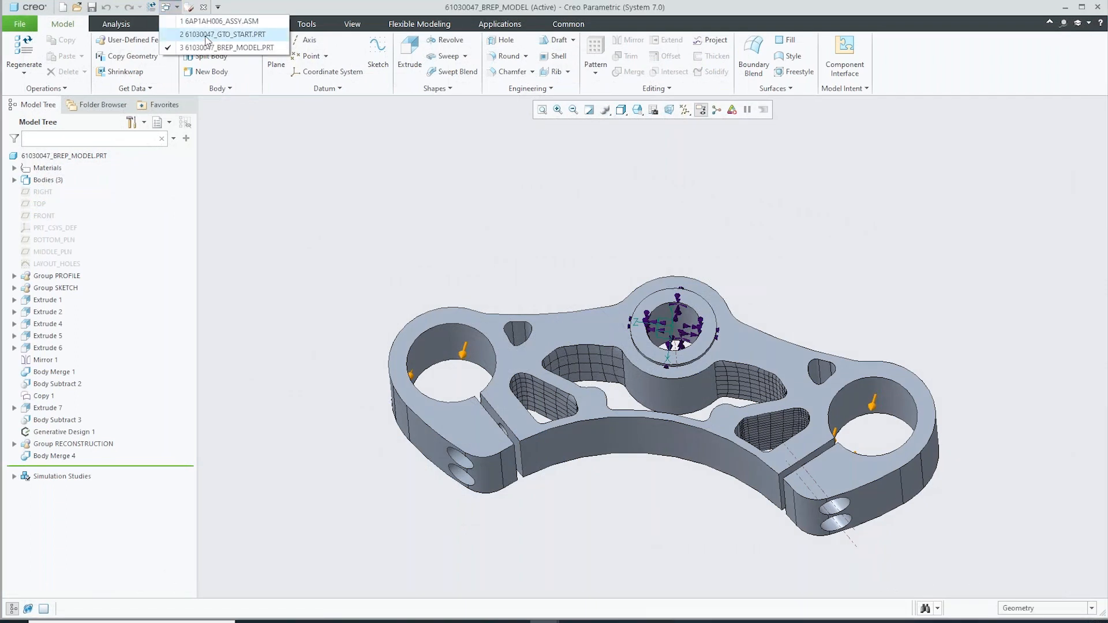
click(203, 22)
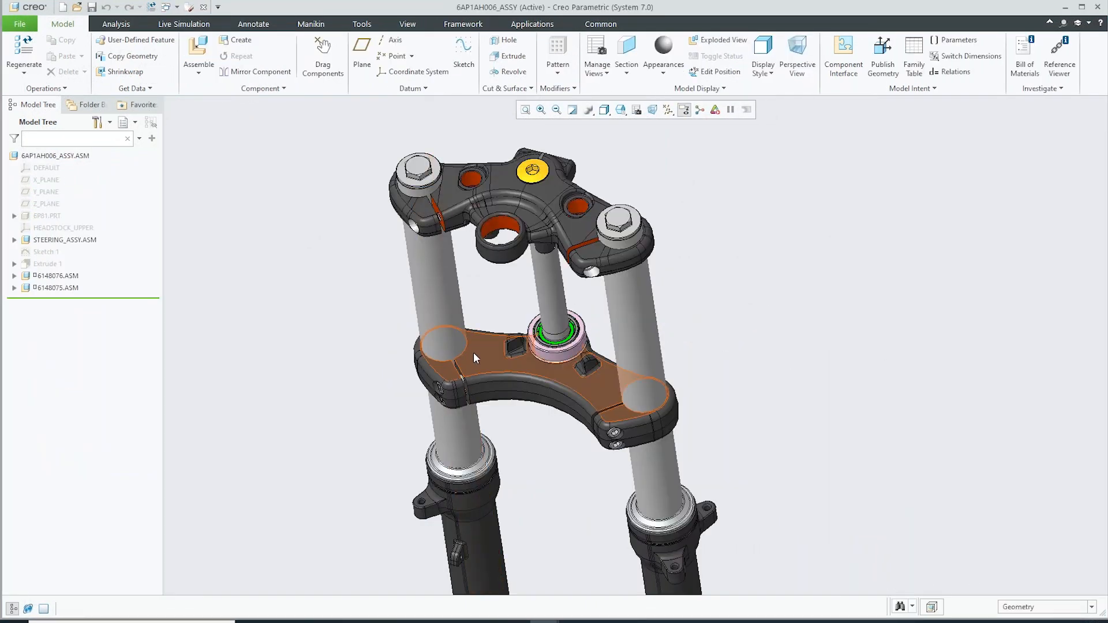
- Replace the lower clamp 61030047_ORIGINAL.PRT by interchange with 61030047_FROM_TESSELLATED_MODEL.PRT and hide the annotations
click(491, 360)
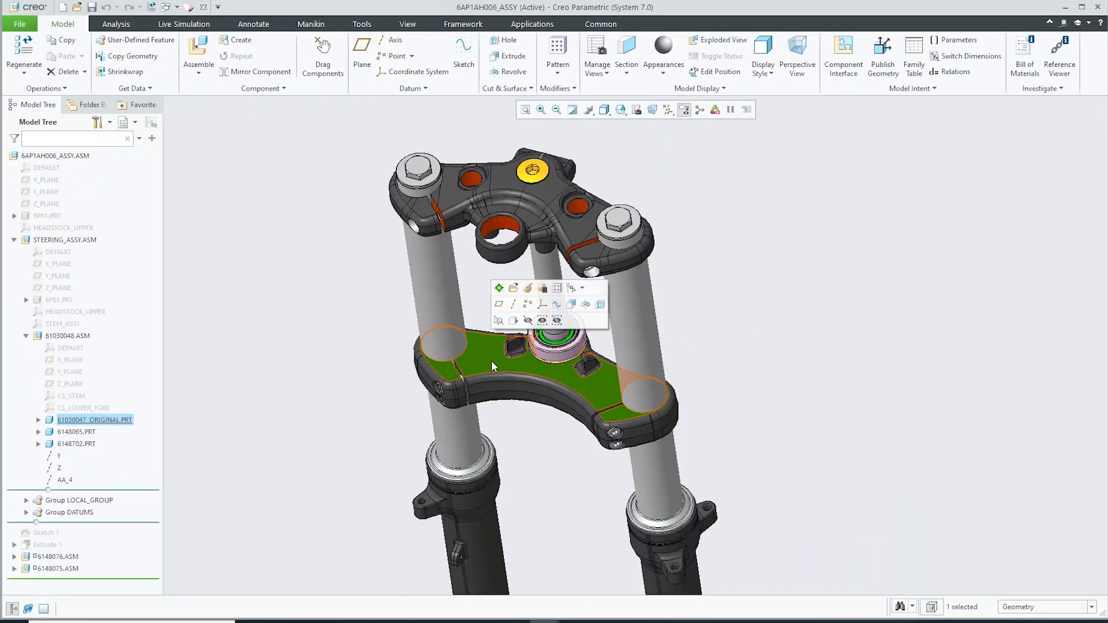
right_click(107, 424)
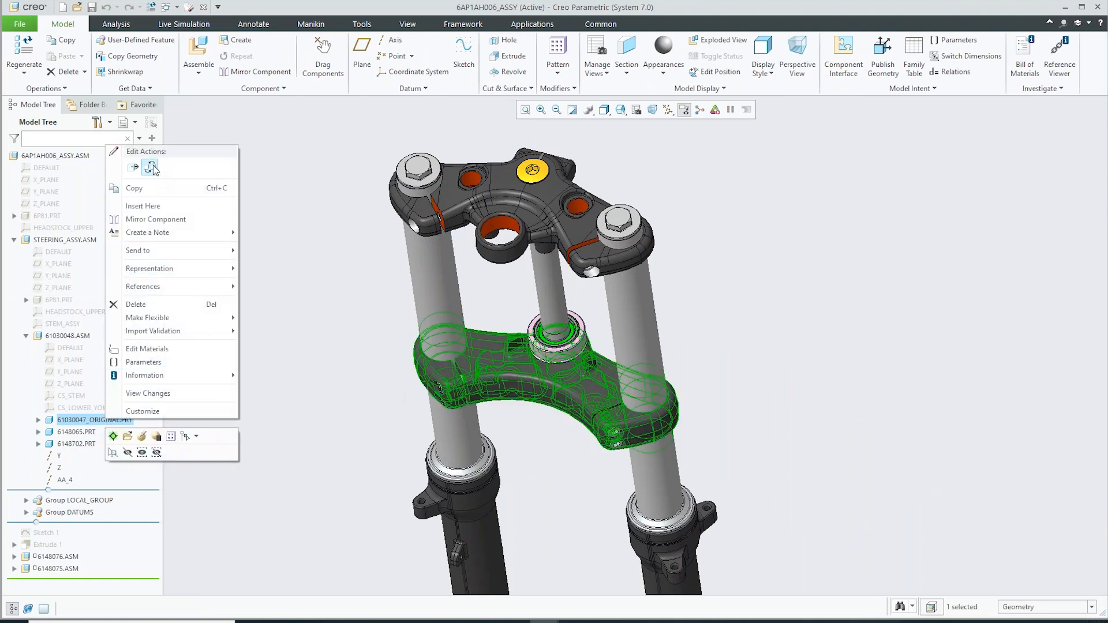
click(155, 171)
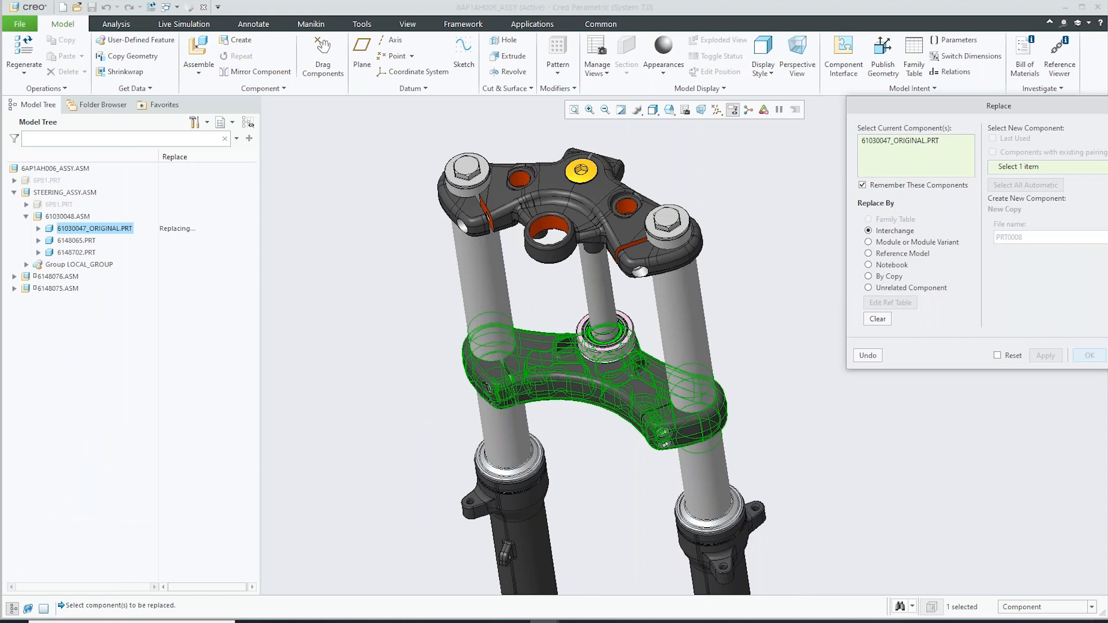
click(858, 427)
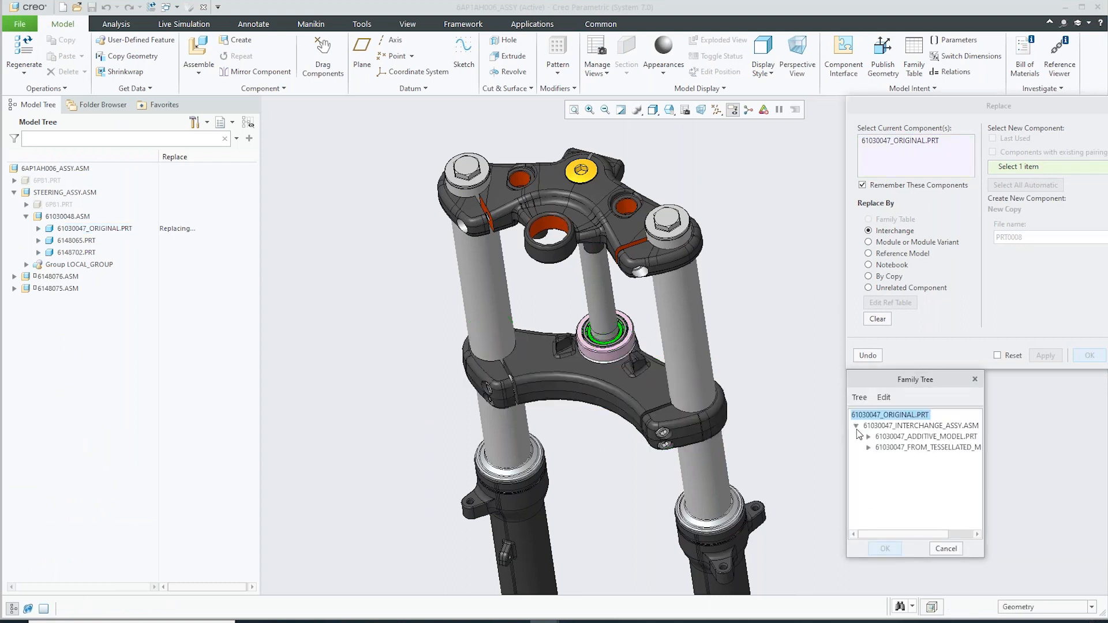
click(921, 448)
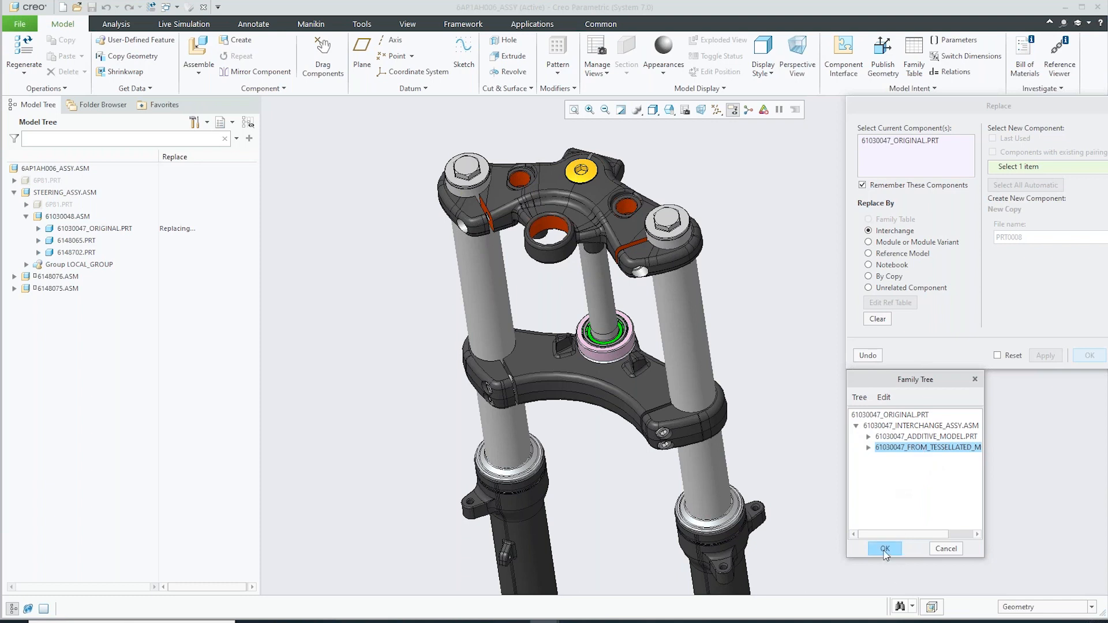
click(885, 549)
click(1089, 355)
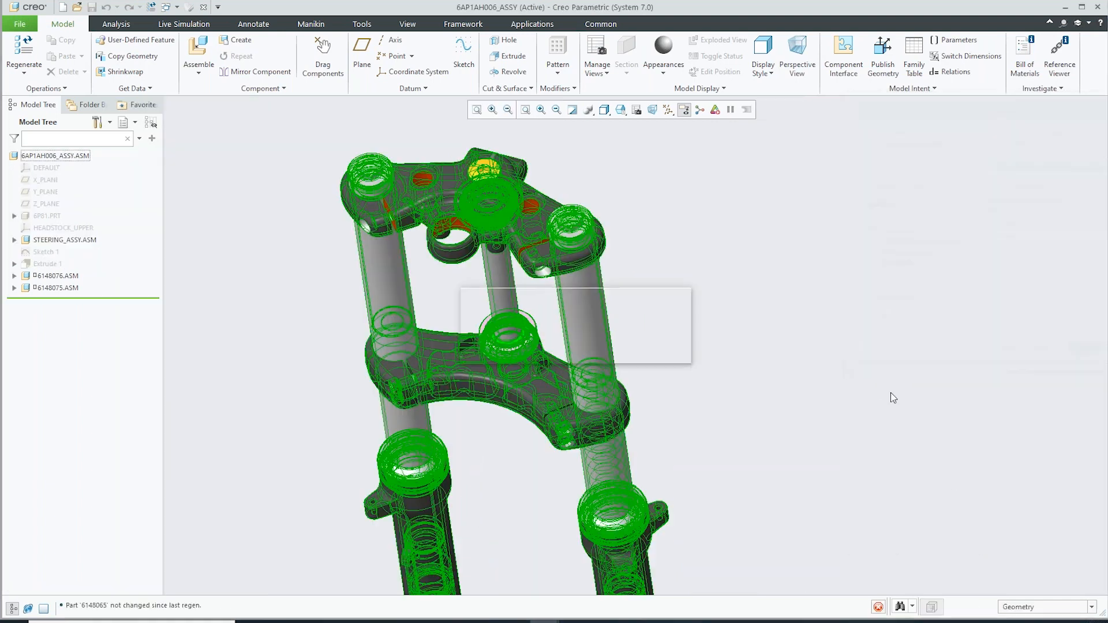
scroll(555, 444, up, 4)
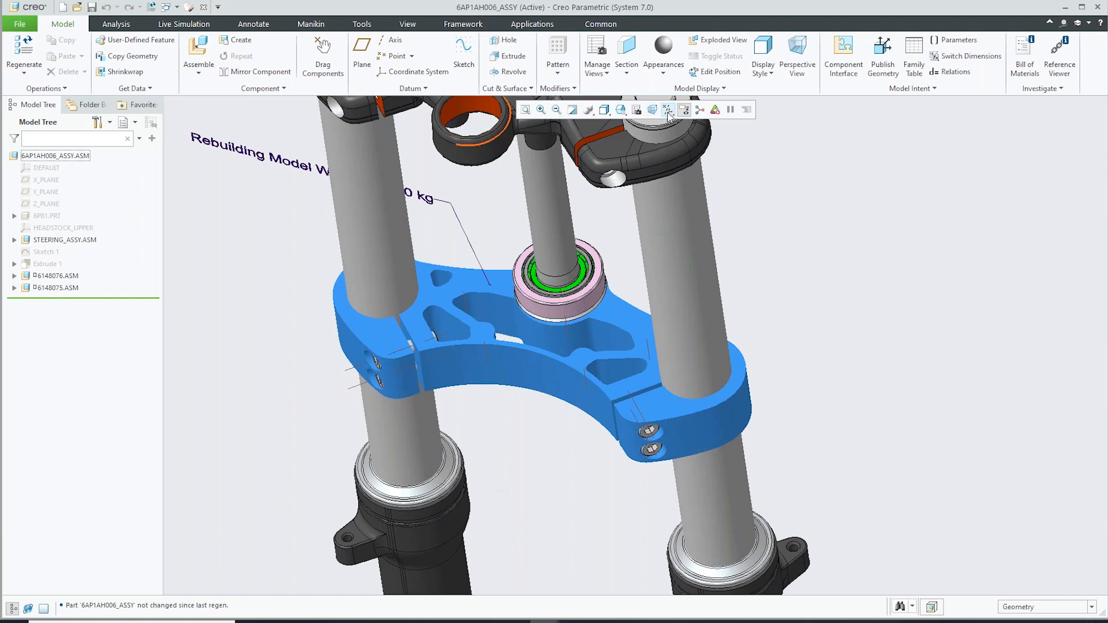
click(684, 110)
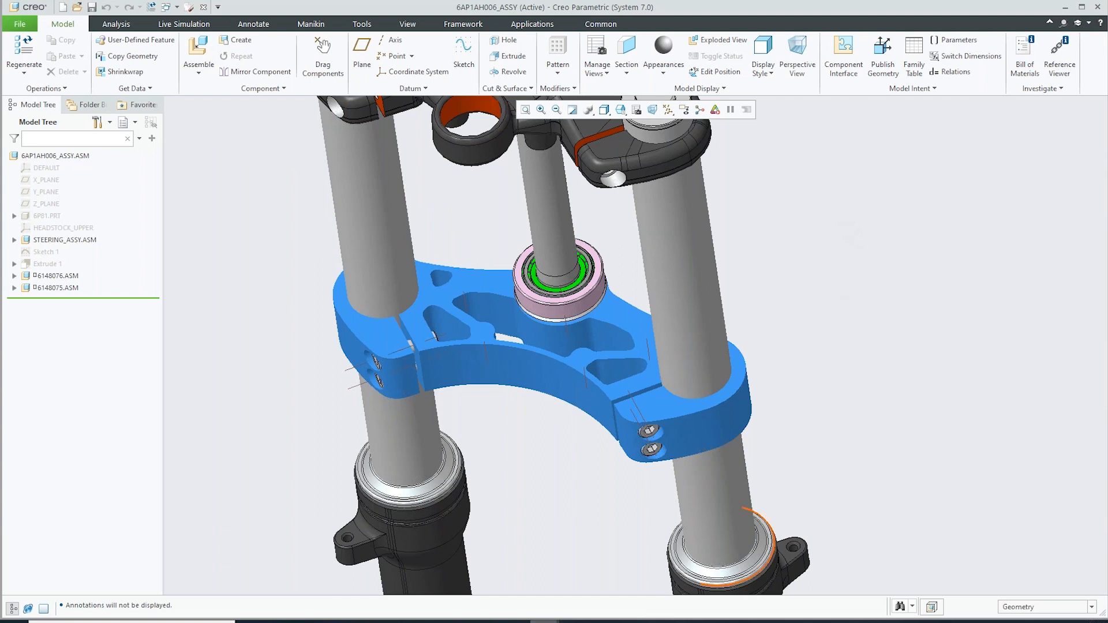
- Switch to the window of TUTORIAL_DESIGN_REDEFINE_FINAL.PRT and restore its default orientation
click(545, 622)
click(356, 580)
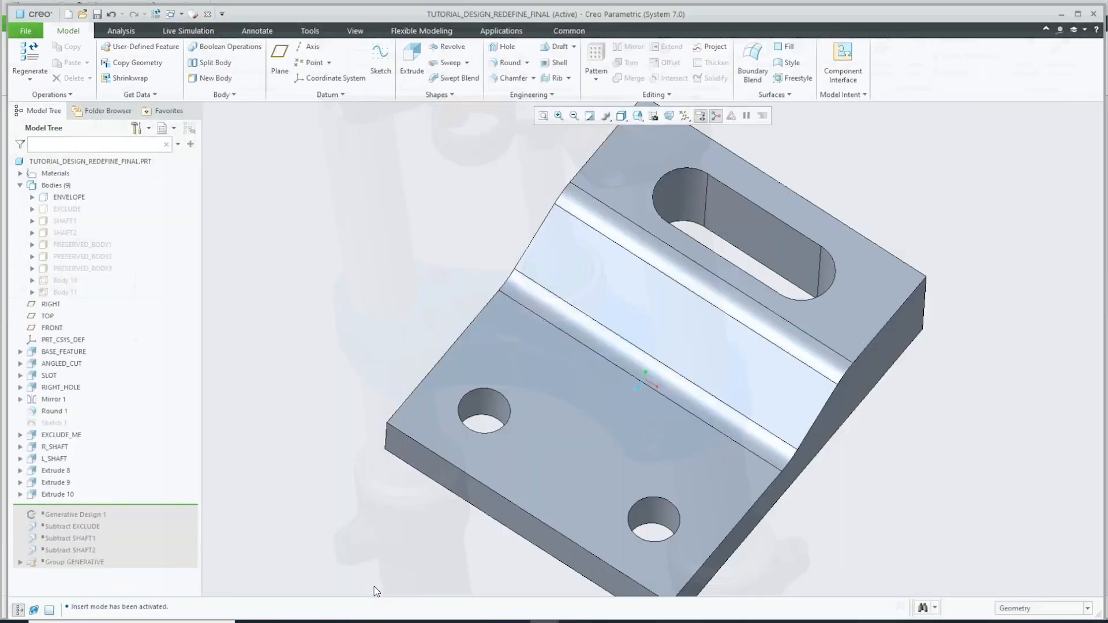
key(ctrl+d)
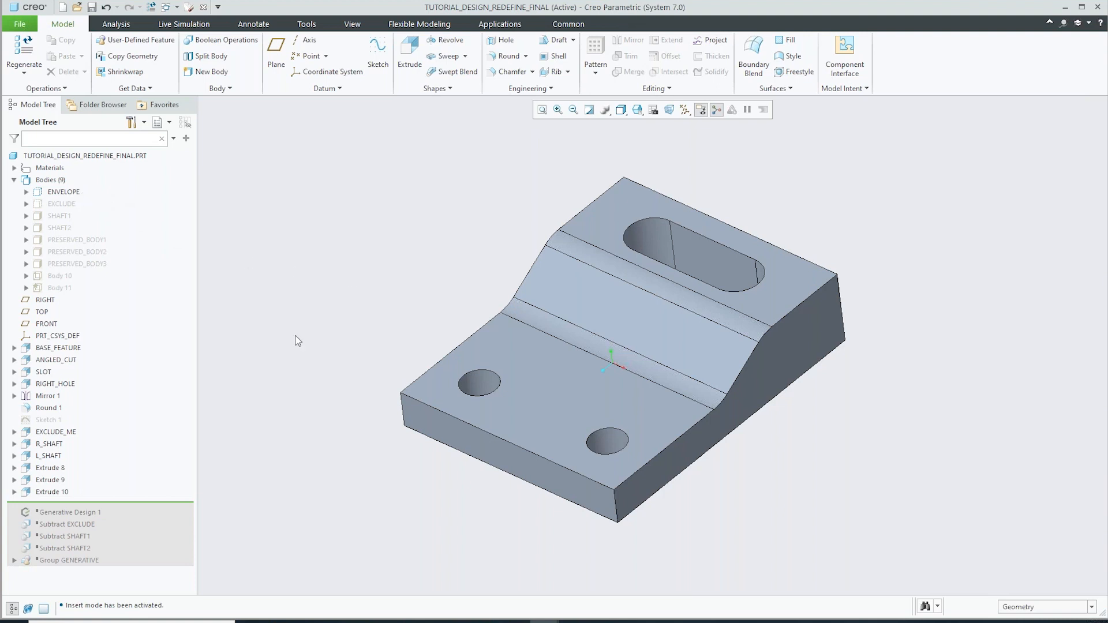
- Check in BASE_FEATURE's definition which body its geometry is added to
click(60, 348)
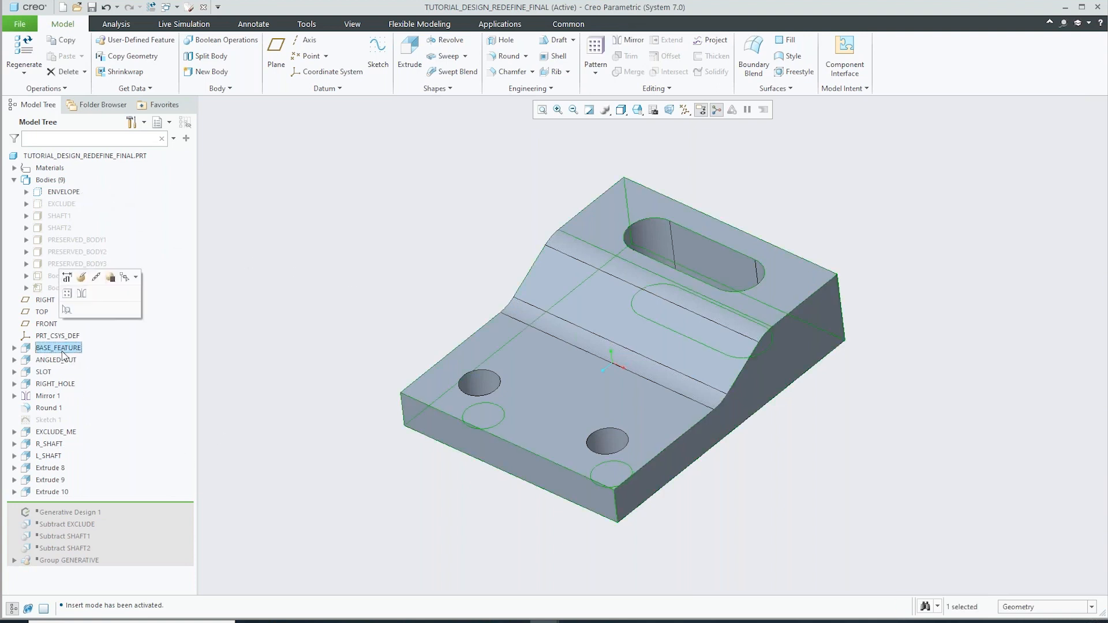
click(81, 277)
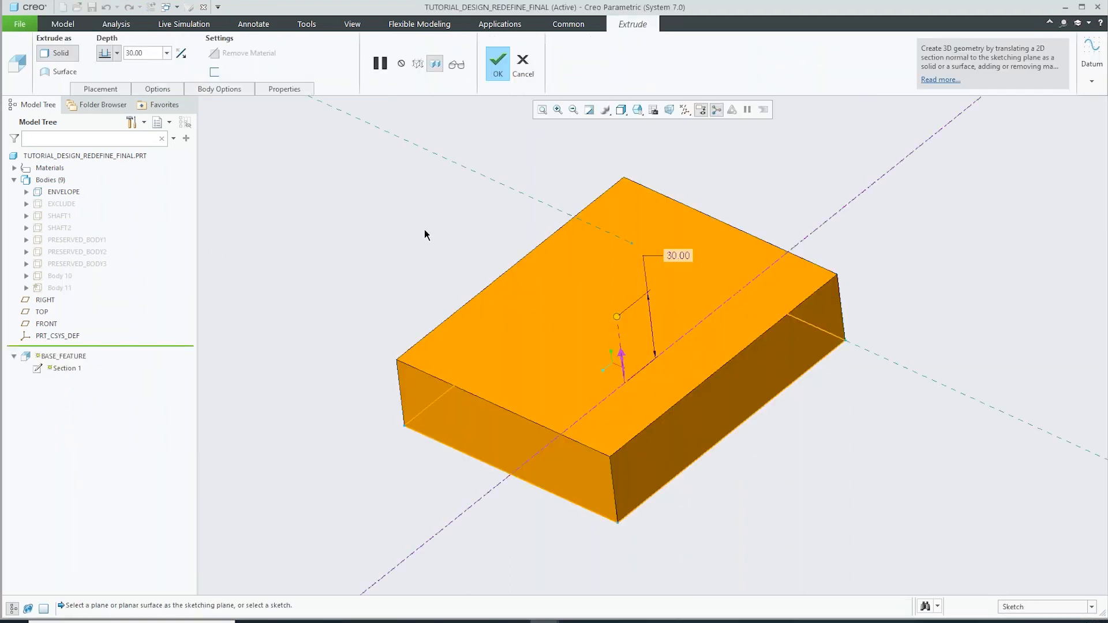
click(224, 92)
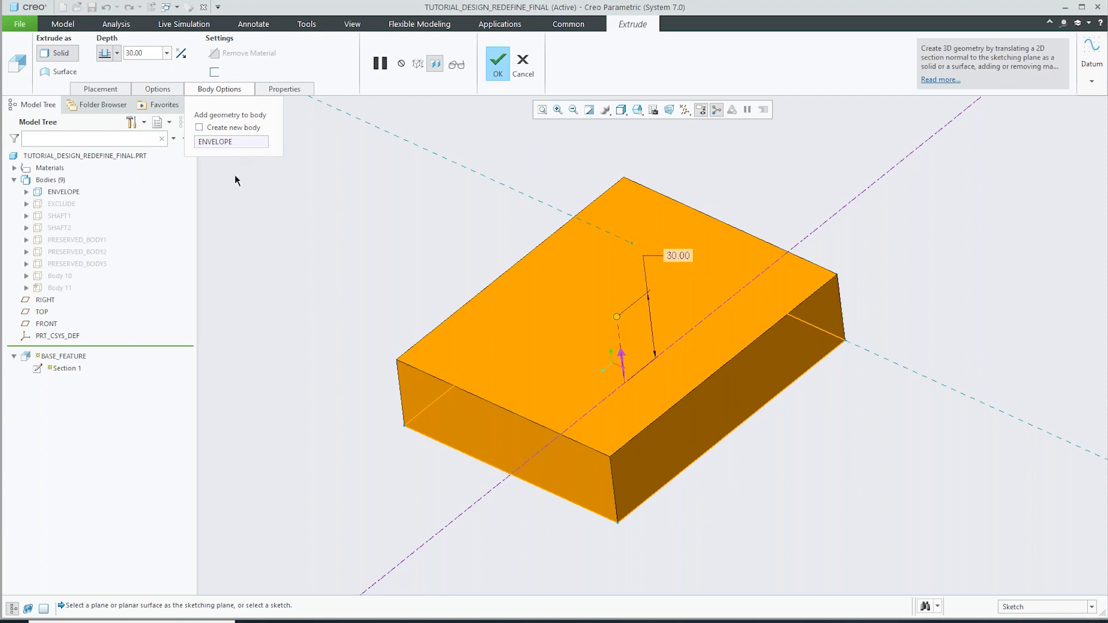
click(501, 65)
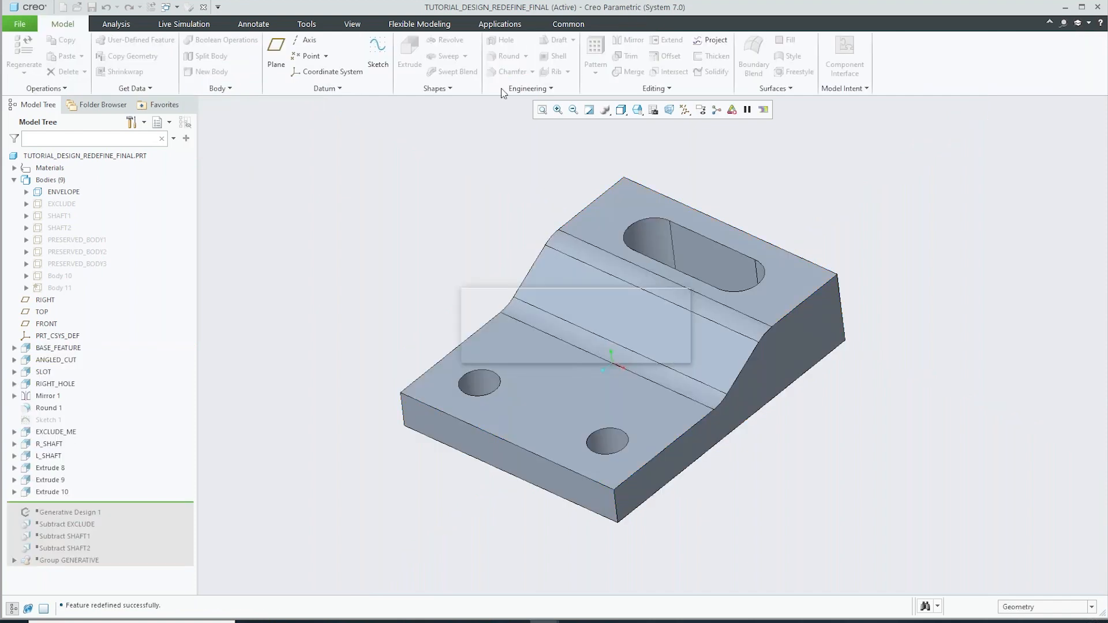
- Show the hidden EXCLUDE body and examine how it overlaps the ENVELOPE body
click(68, 205)
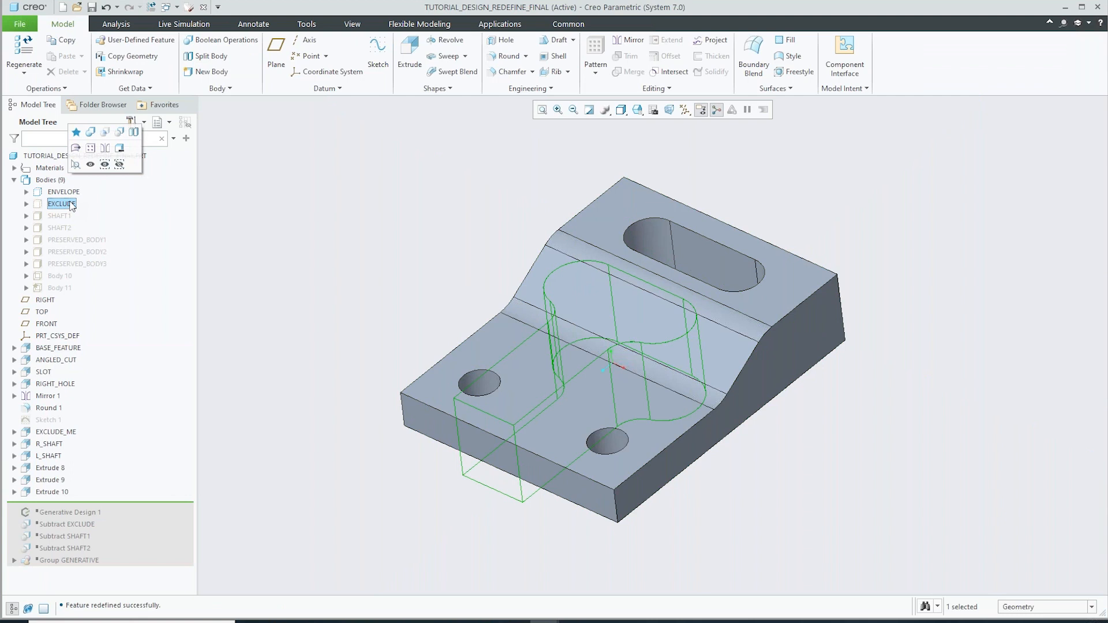
click(90, 166)
middle_drag(339, 205, 542, 485)
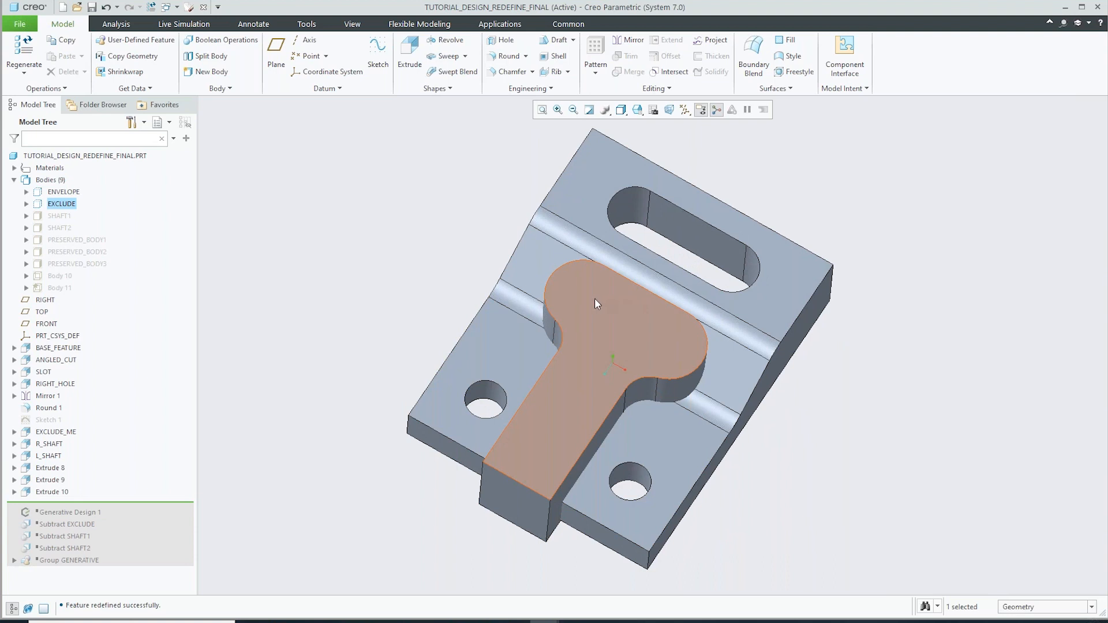
middle_drag(600, 318, 594, 346)
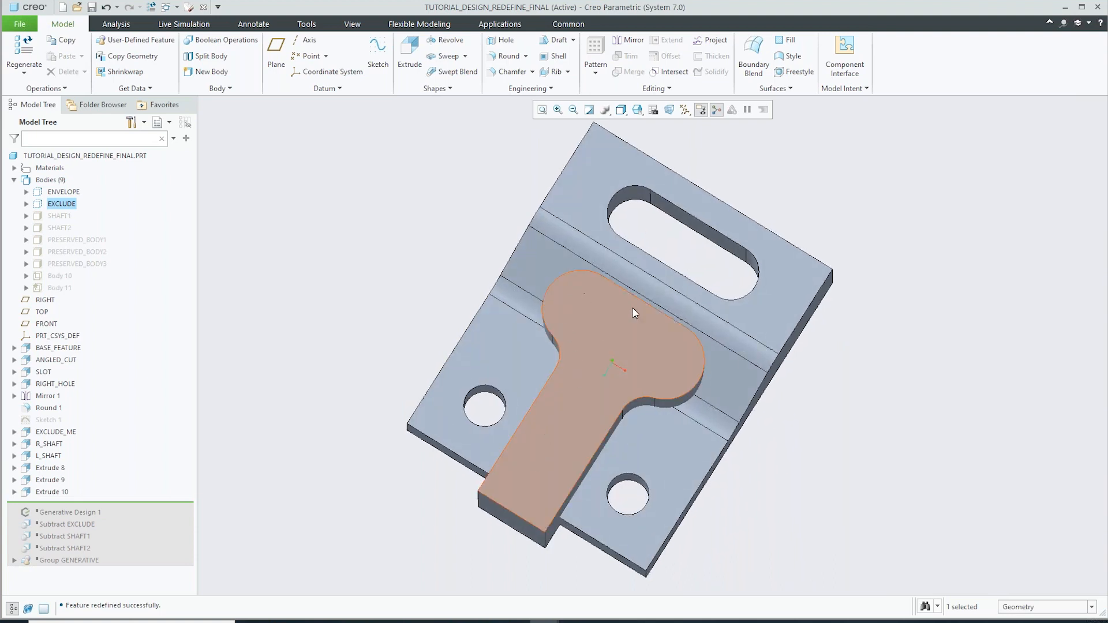
middle_drag(564, 450, 535, 468)
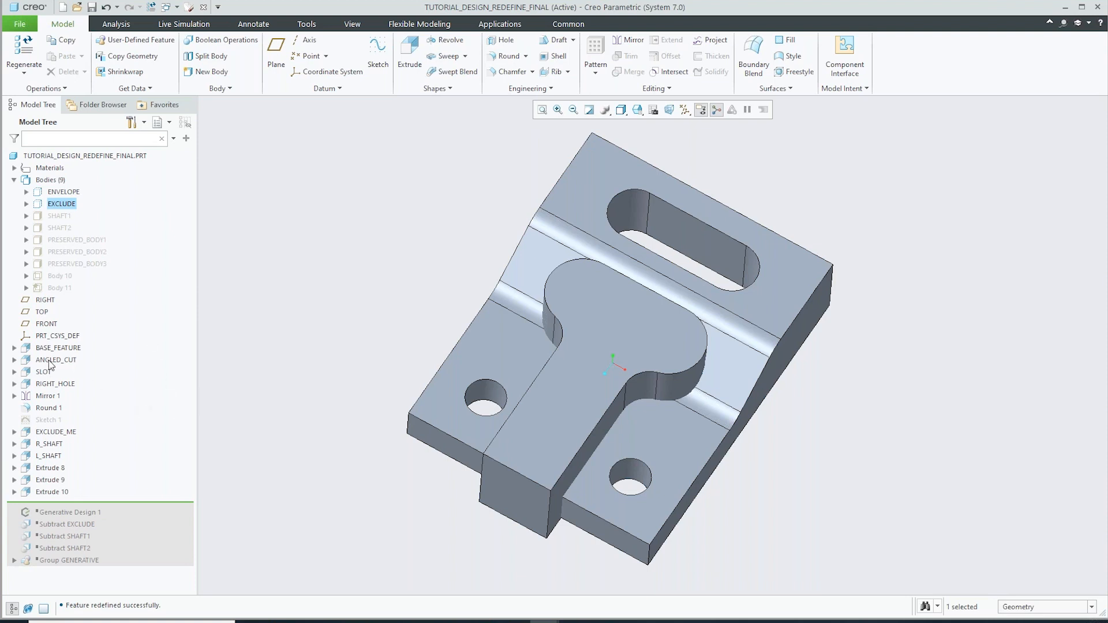
middle_drag(451, 315, 666, 318)
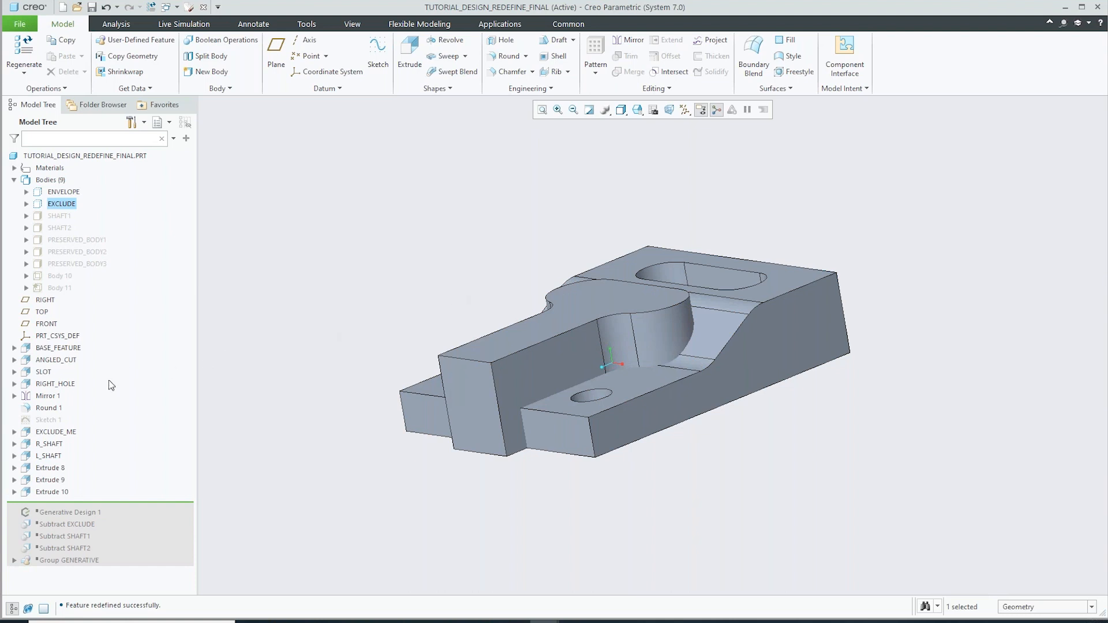
- Check in EXCLUDE_ME's definition which body its extruded geometry is added to
click(49, 433)
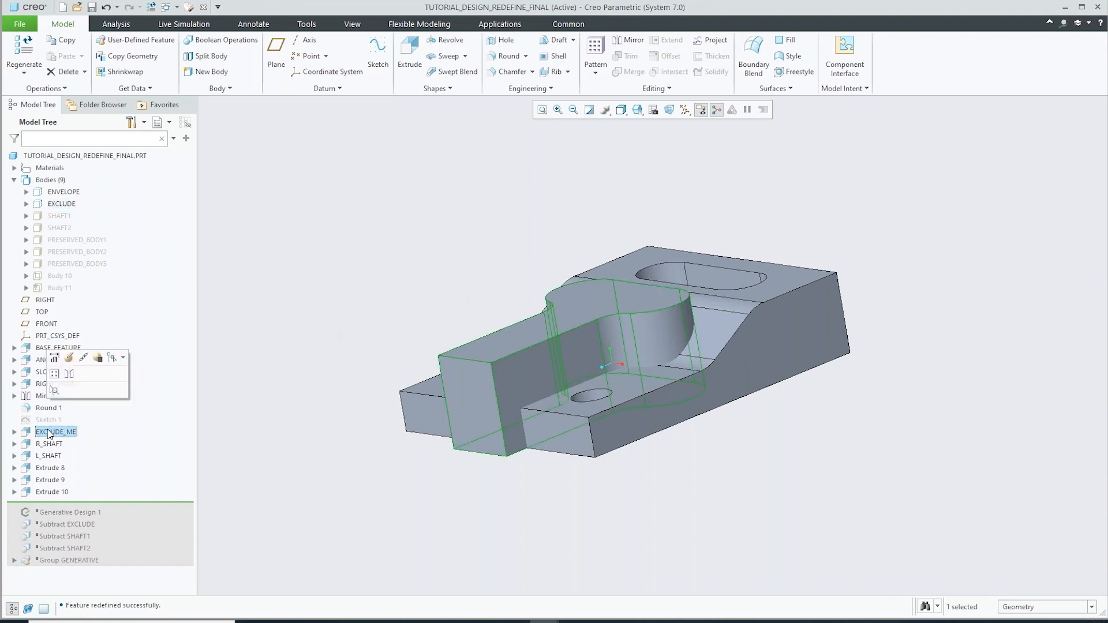
click(69, 358)
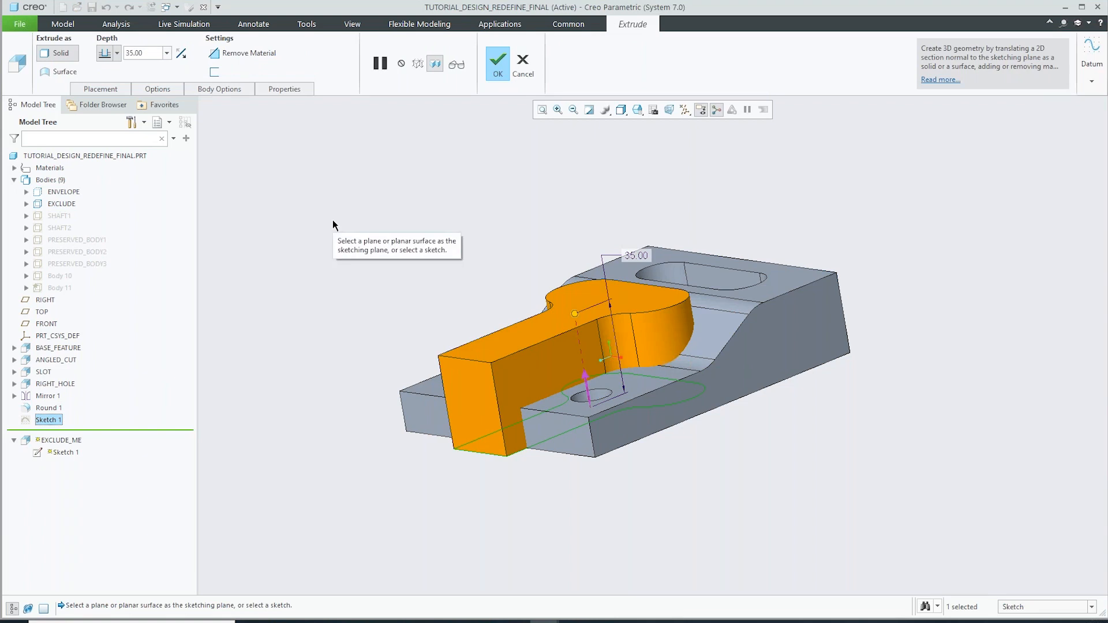
click(220, 90)
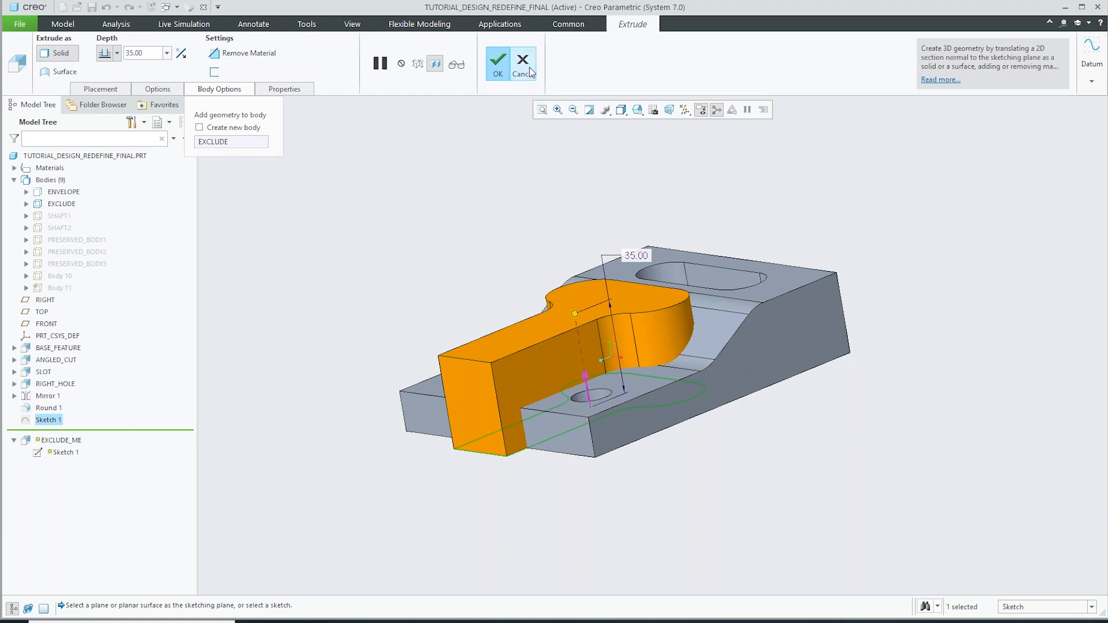
click(498, 64)
- Hide the EXCLUDE body and show the hidden SHAFT1 and SHAFT2 bodies
middle_drag(430, 202, 436, 218)
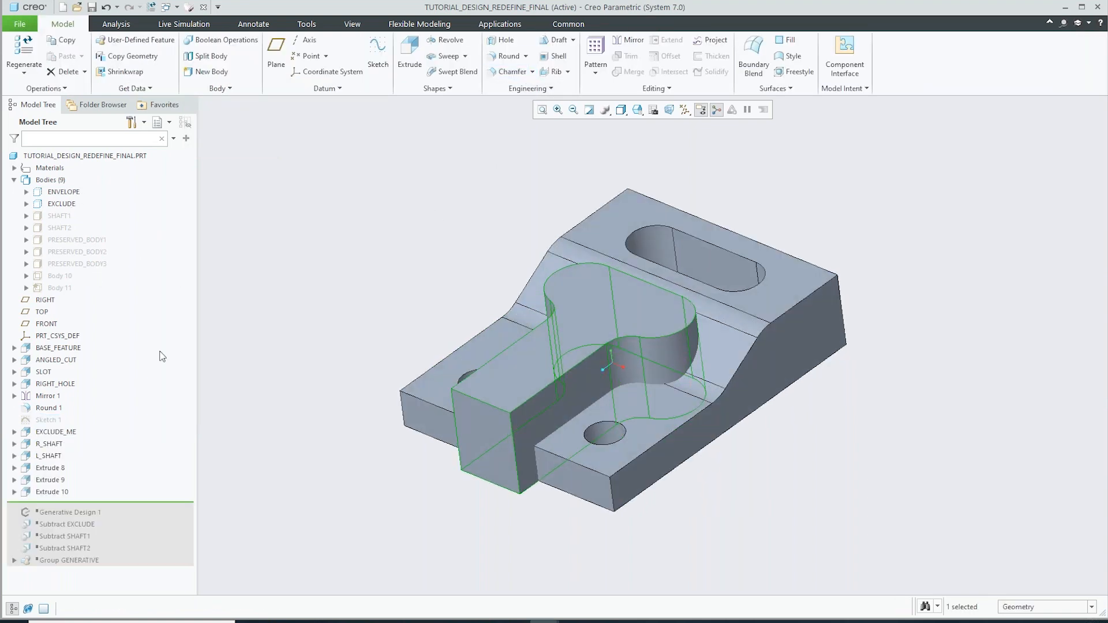
click(67, 204)
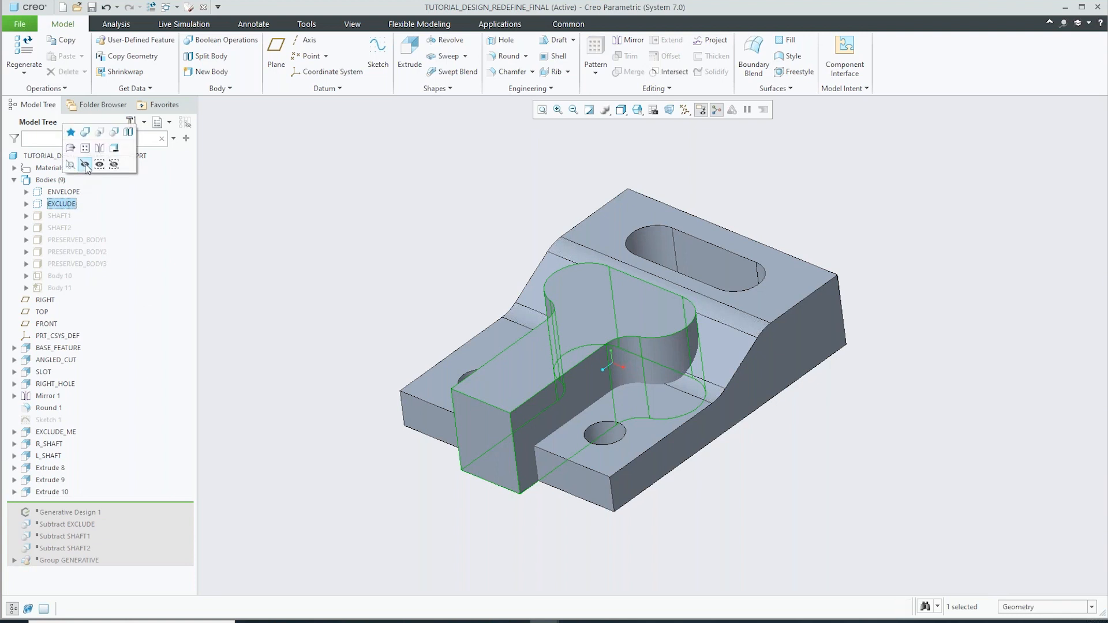
click(85, 165)
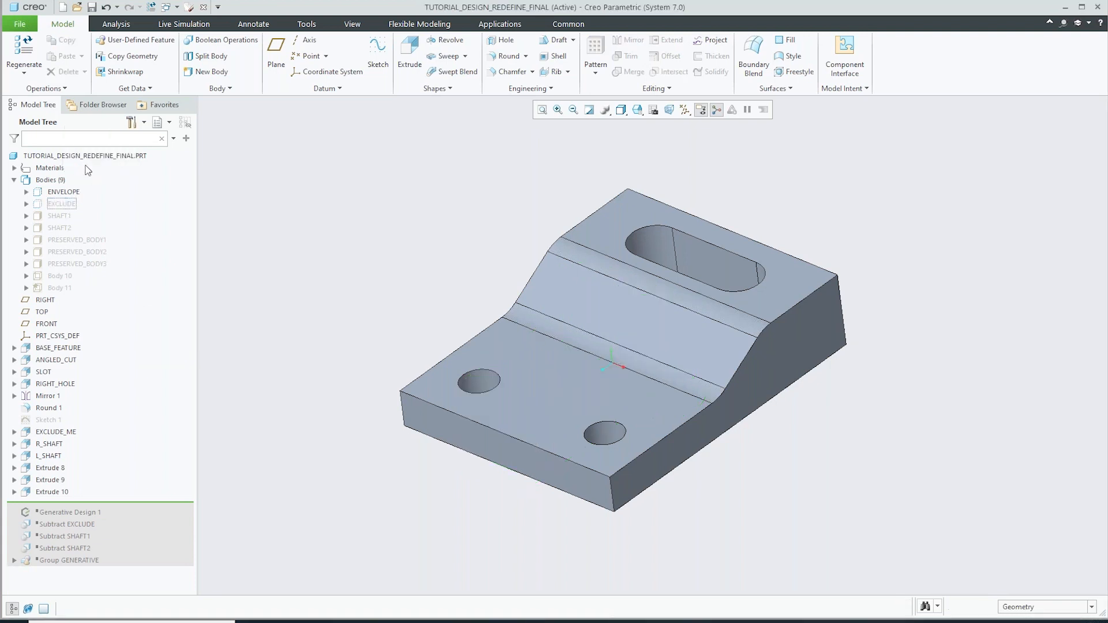
ctrl+click(64, 228)
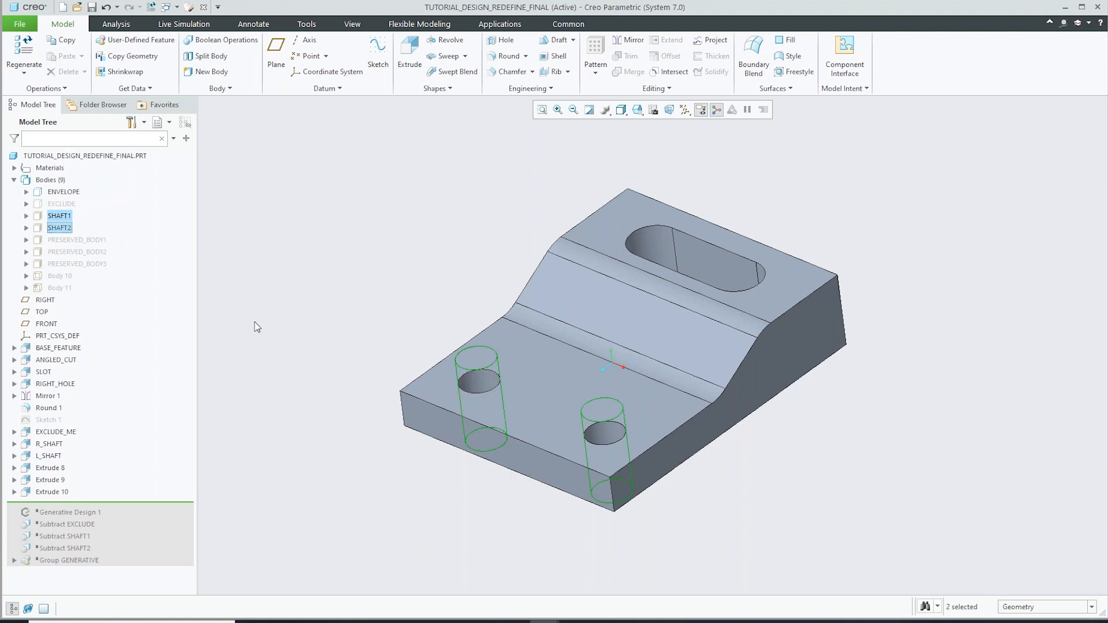
right_click(65, 223)
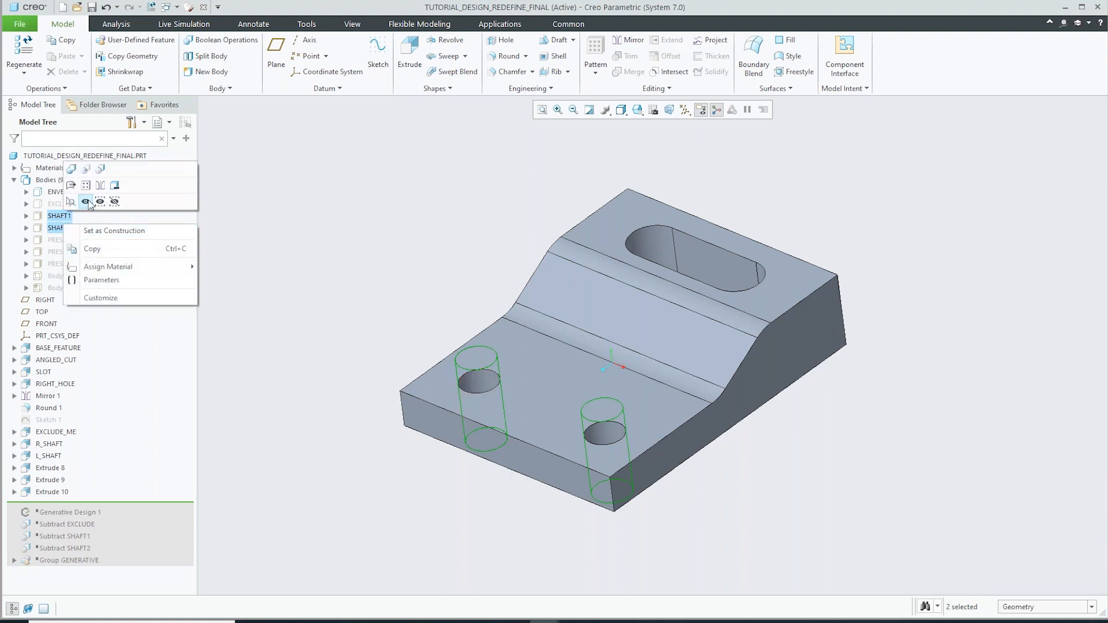
click(102, 247)
click(300, 233)
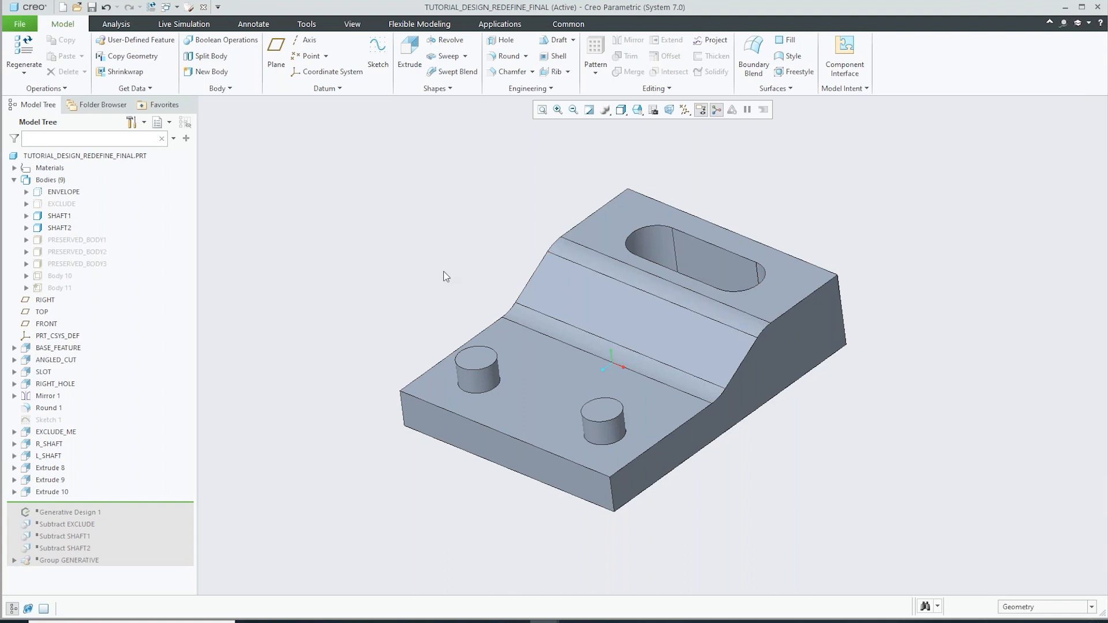
- Show the hidden PRESERVED_BODY1, PRESERVED_BODY2 and PRESERVED_BODY3 bodies around the slot and the two holes
click(99, 241)
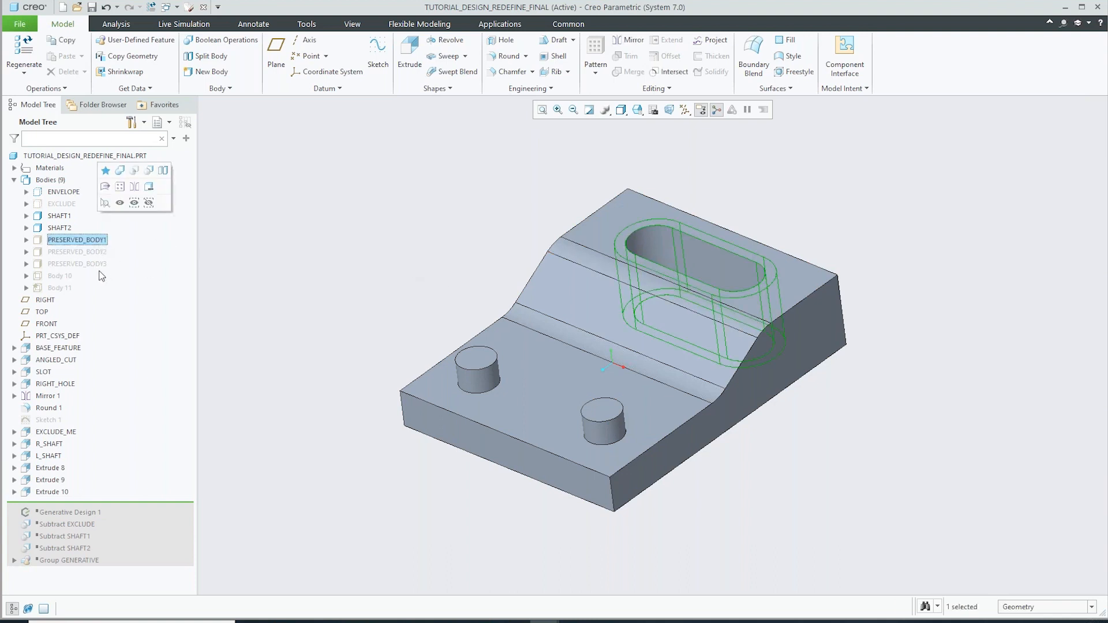
click(119, 203)
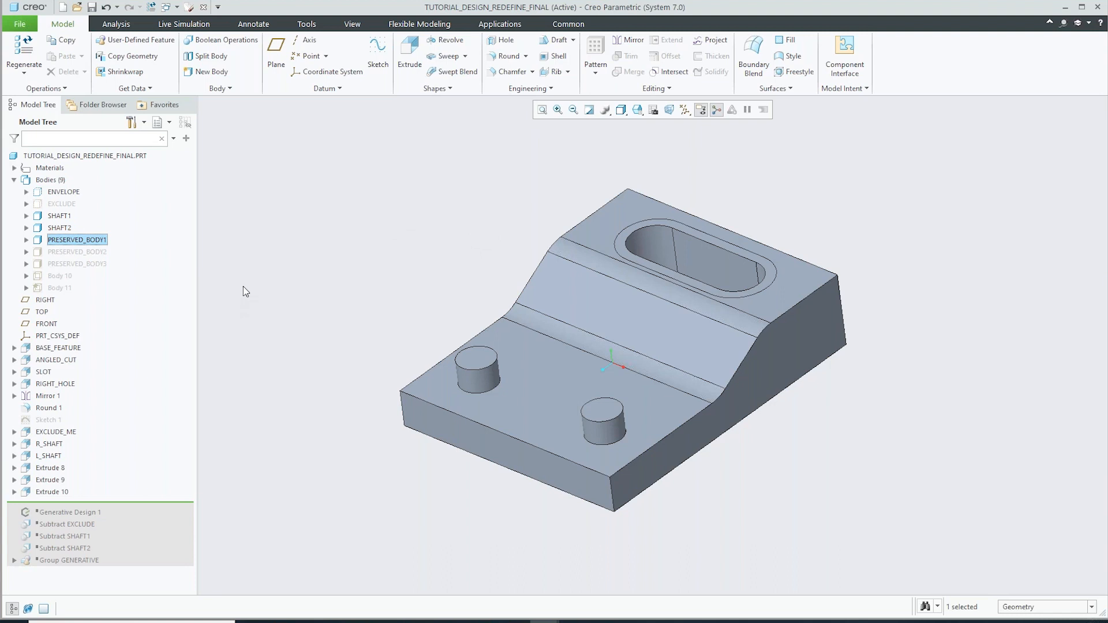
click(81, 254)
ctrl+click(83, 263)
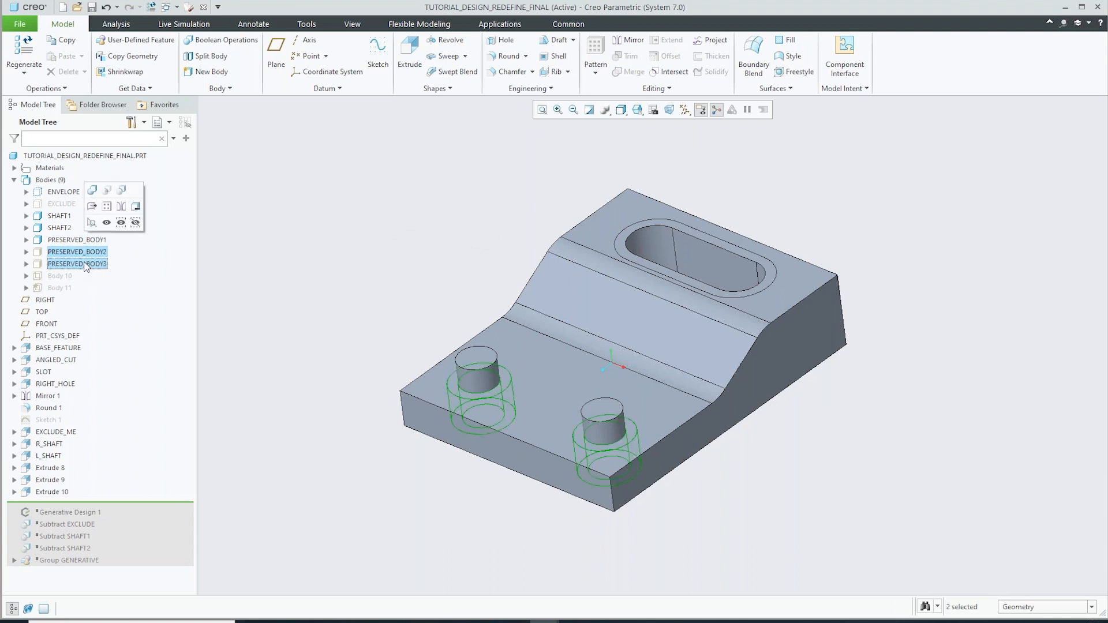
click(106, 223)
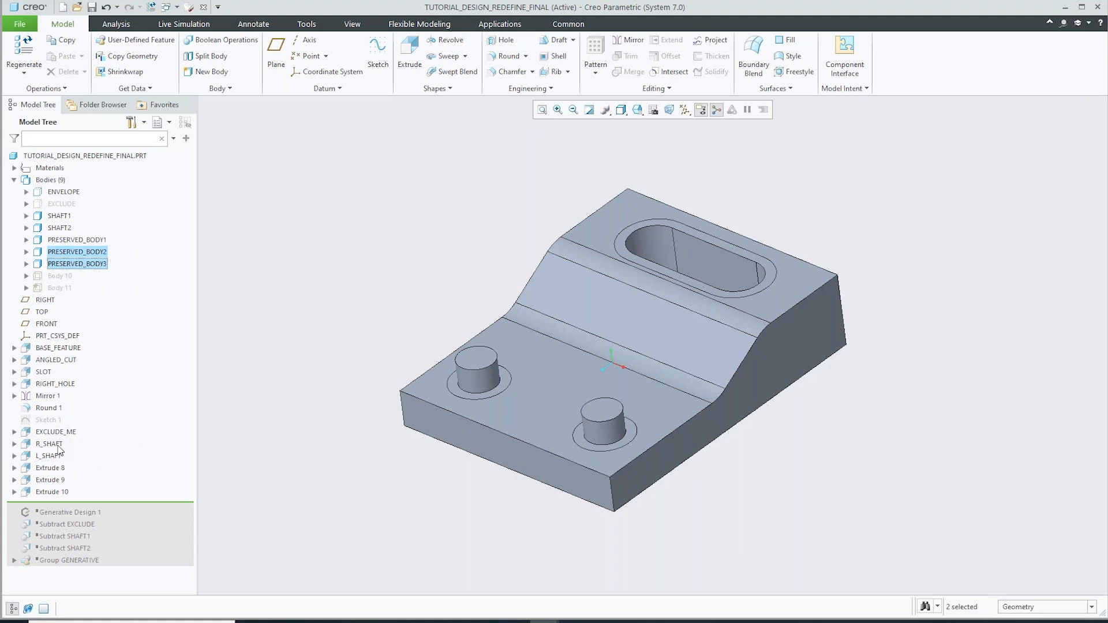
click(267, 357)
- Highlight Extrude 8, Extrude 9 and Extrude 10 one after another to see which preserved geometry each one creates
click(60, 469)
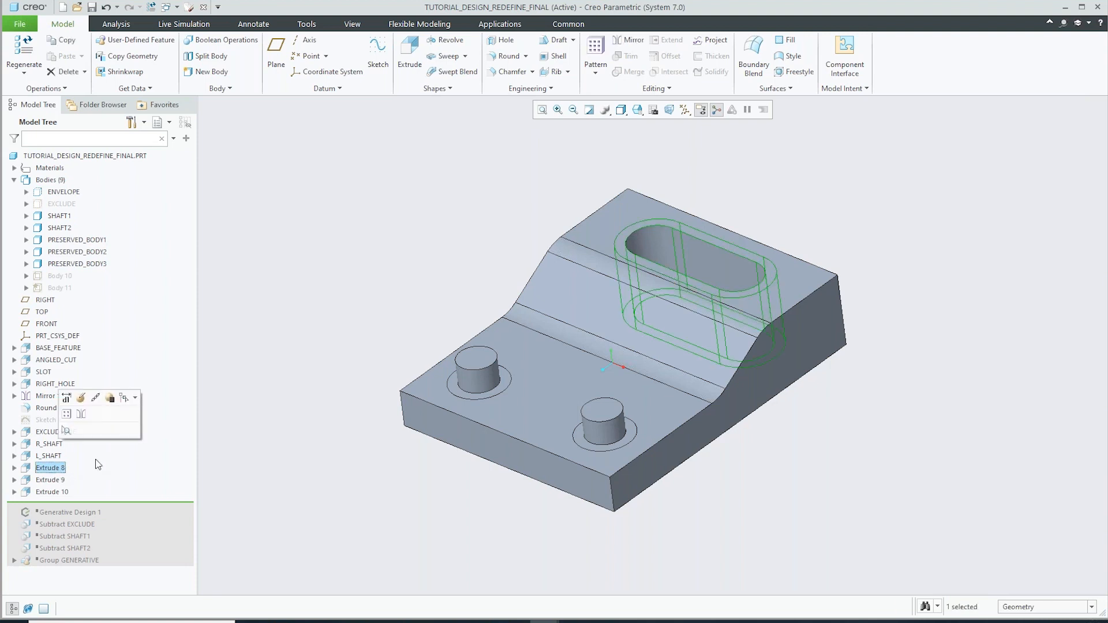
click(58, 481)
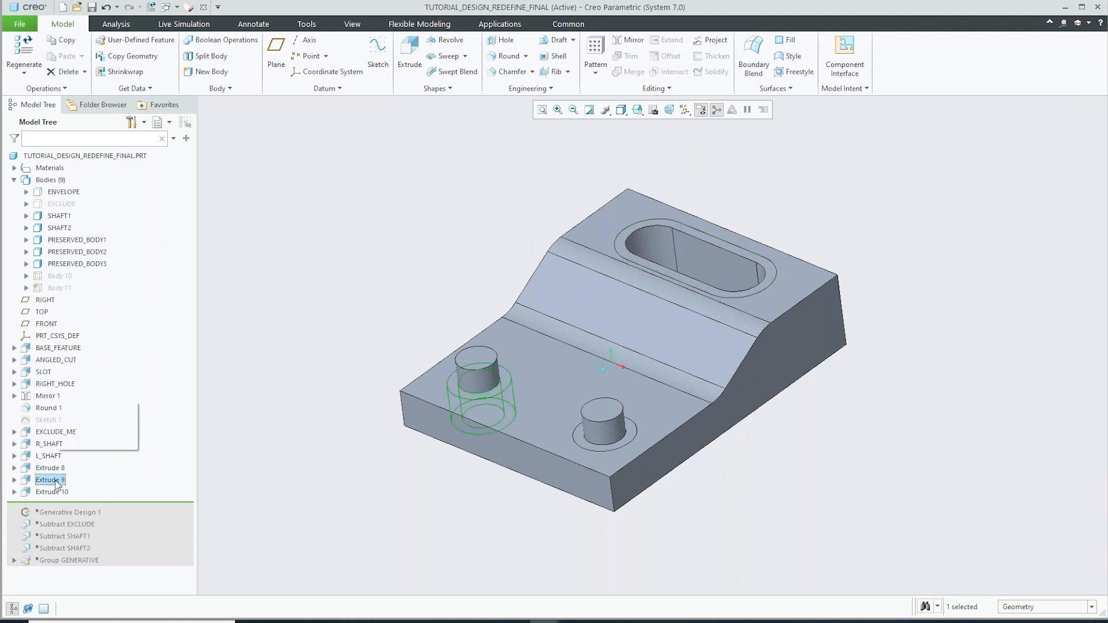
click(55, 492)
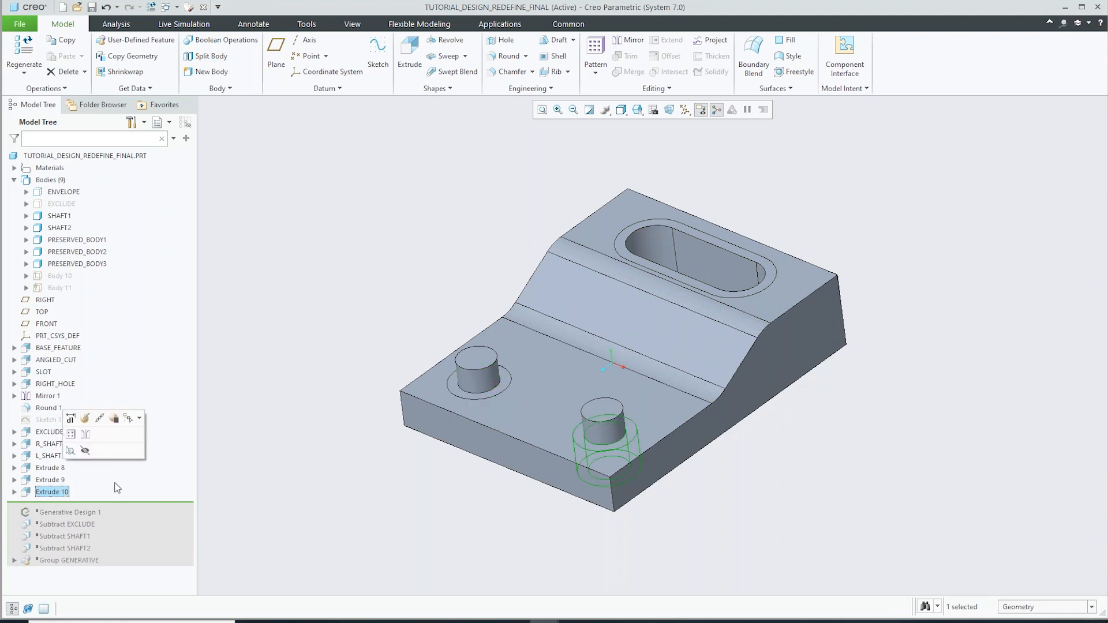
click(283, 451)
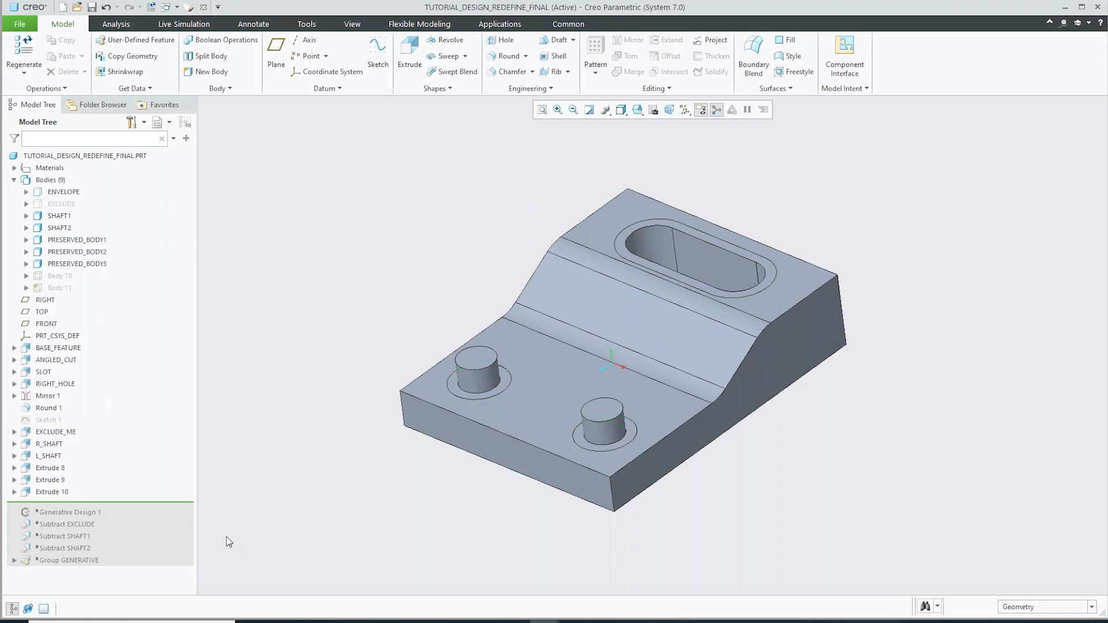
- Move the feature insertion point to the end of the model, below Group GENERATIVE
drag(178, 504, 169, 564)
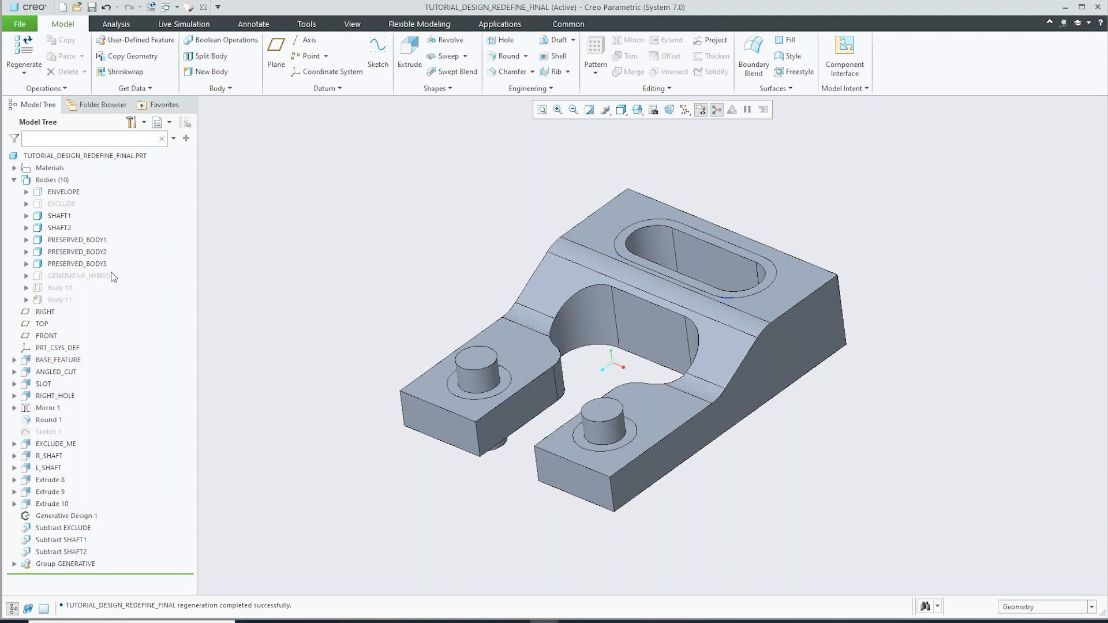
click(81, 265)
ctrl+click(78, 252)
ctrl+click(69, 239)
ctrl+click(58, 228)
ctrl+click(58, 216)
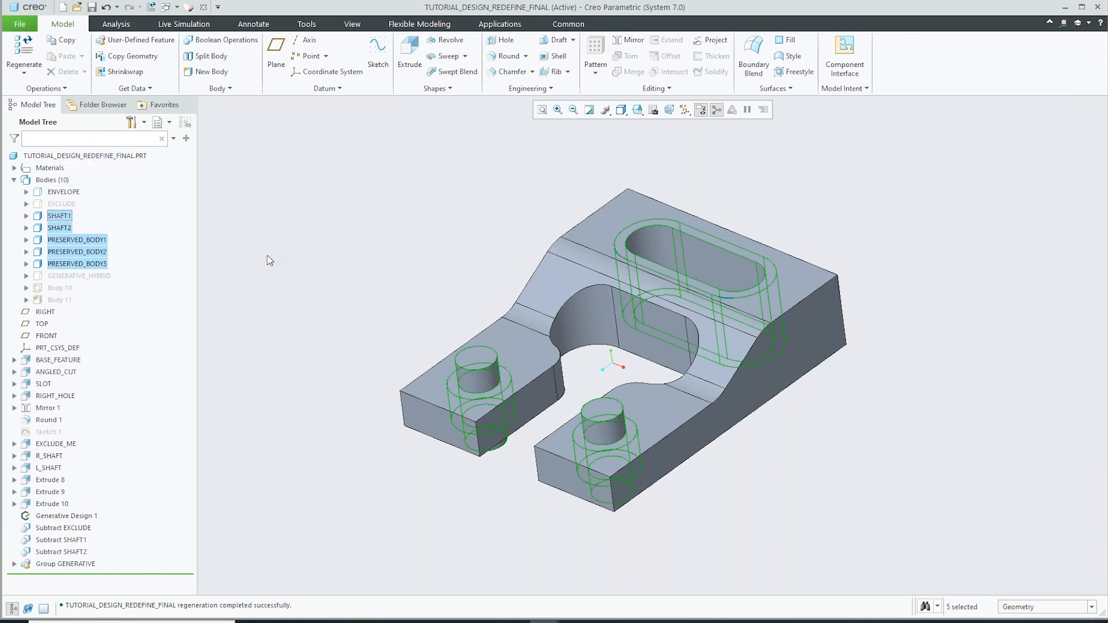
right_click(113, 253)
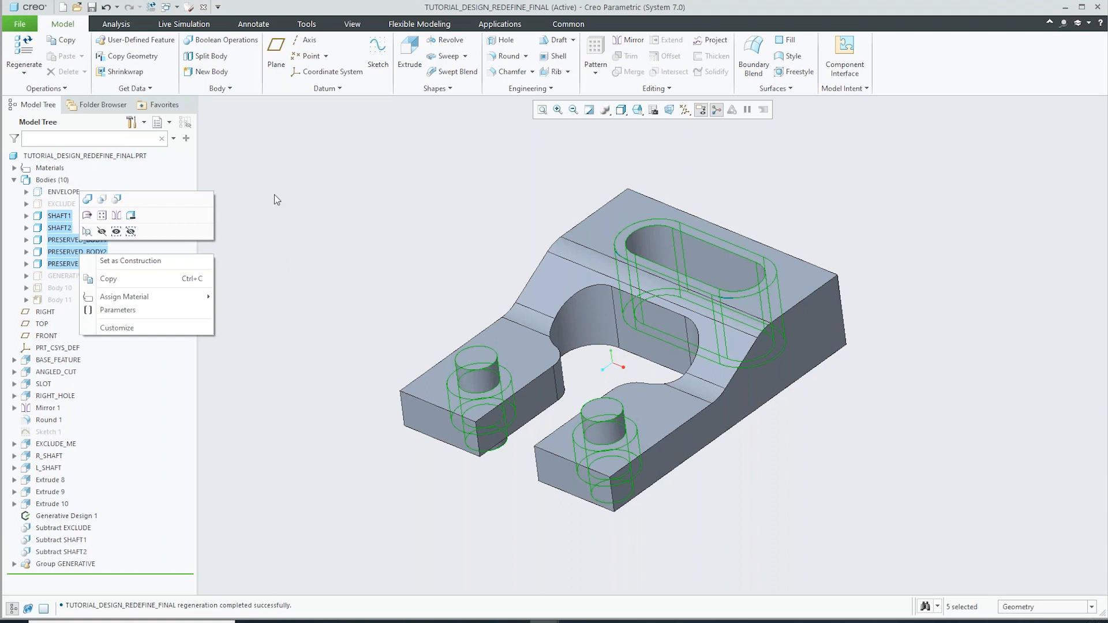
key(Escape)
- Hide the ENVELOPE body and show the GENERATIVE_HYBRID body
click(64, 191)
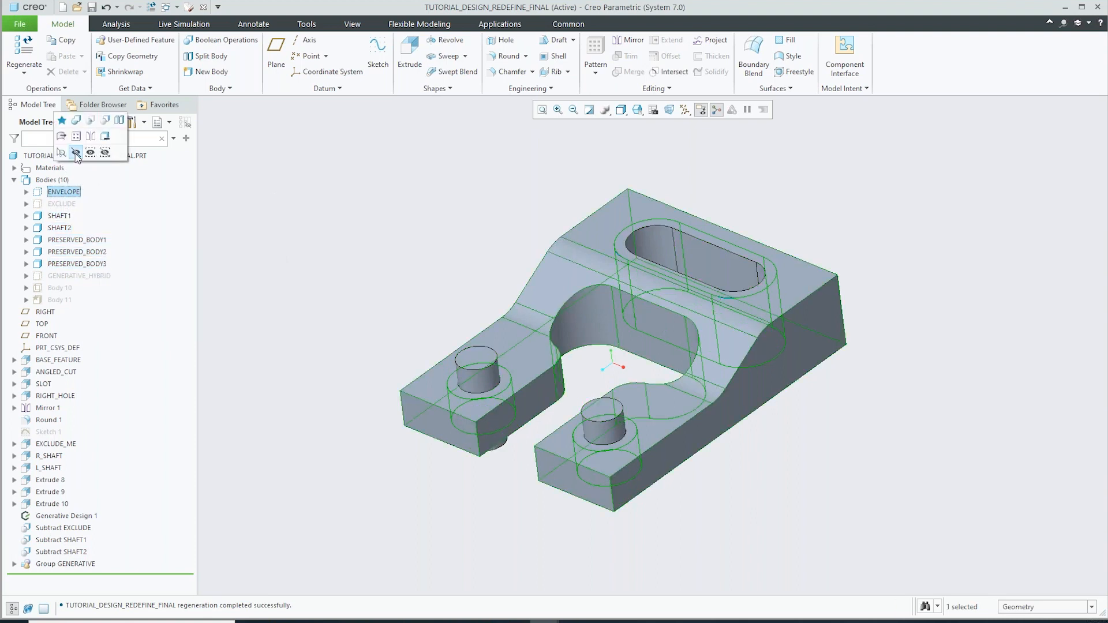
click(79, 157)
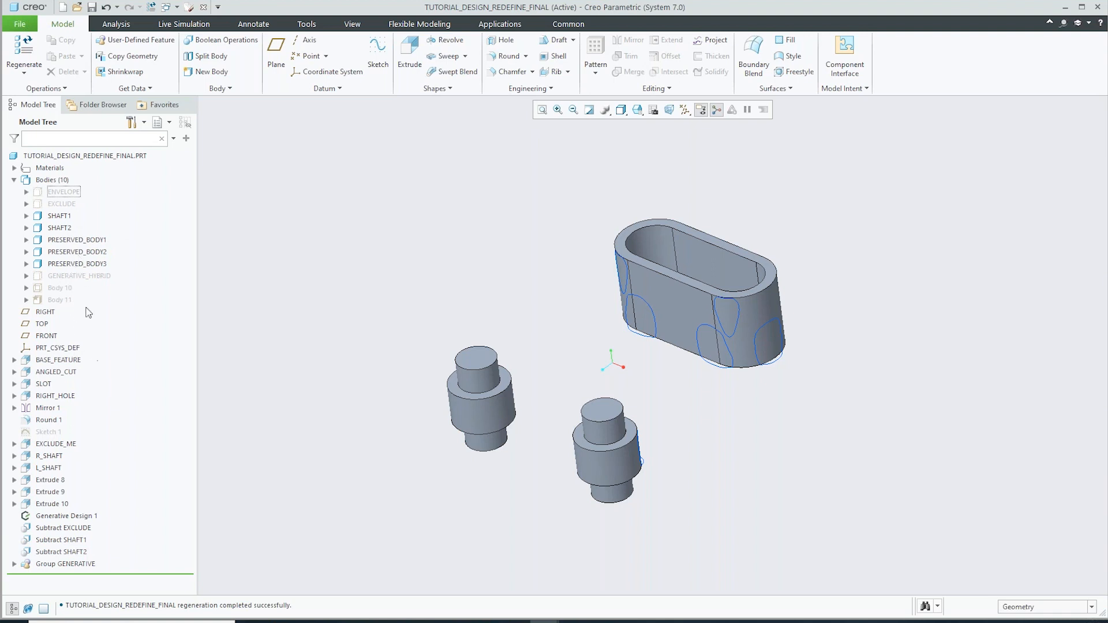
click(74, 277)
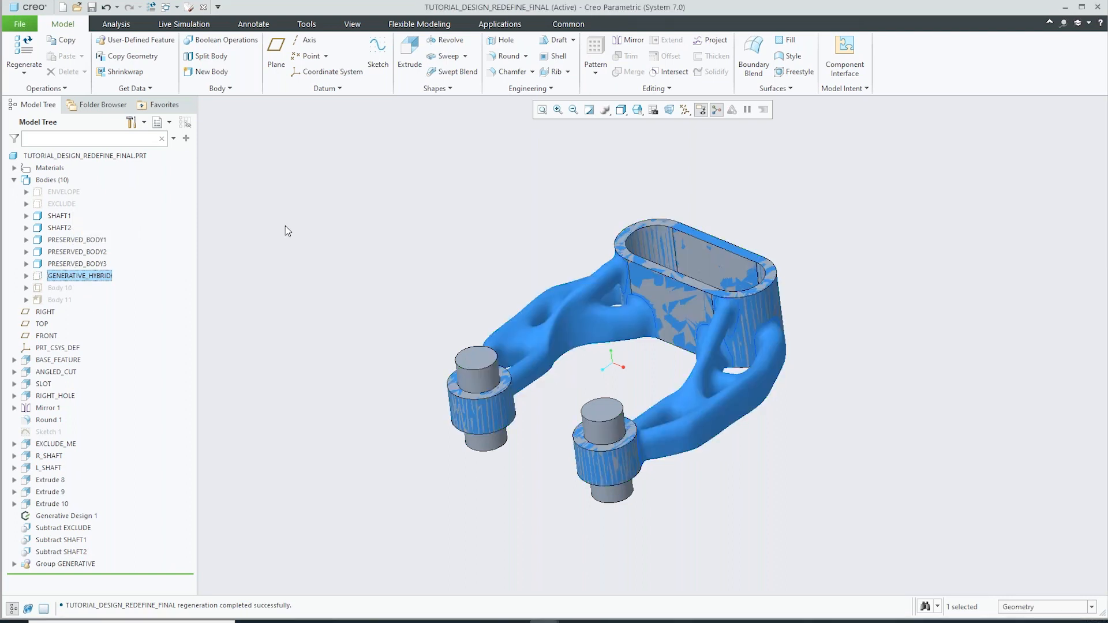
middle_drag(364, 221, 376, 236)
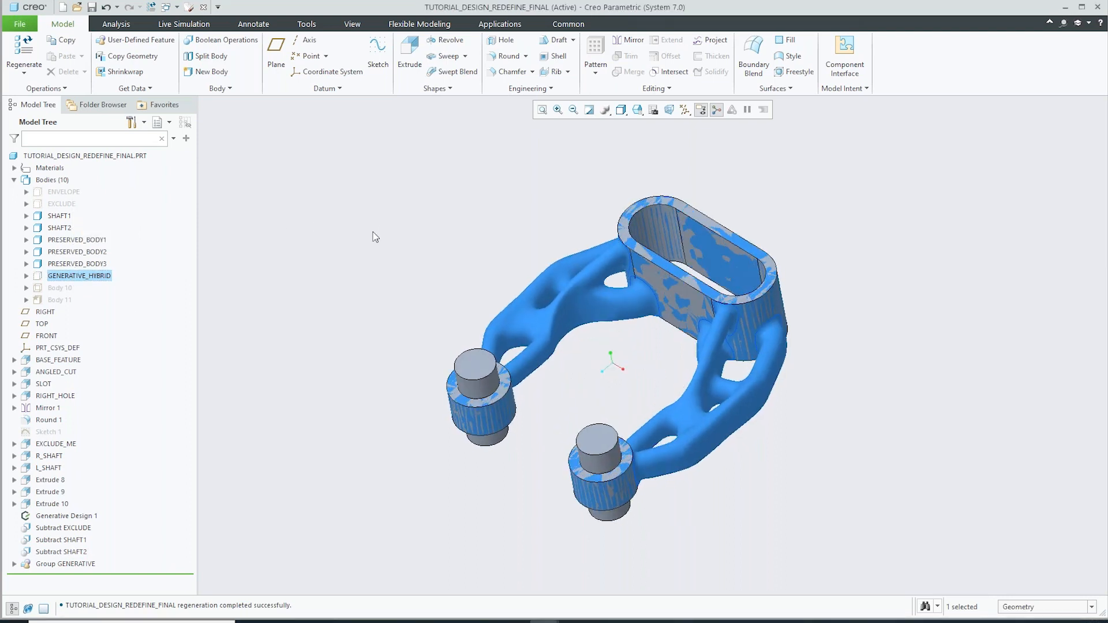
- Open the Generative Design study and highlight its starting geometry ENVELOPE and excluded geometry EXCLUDE
click(500, 23)
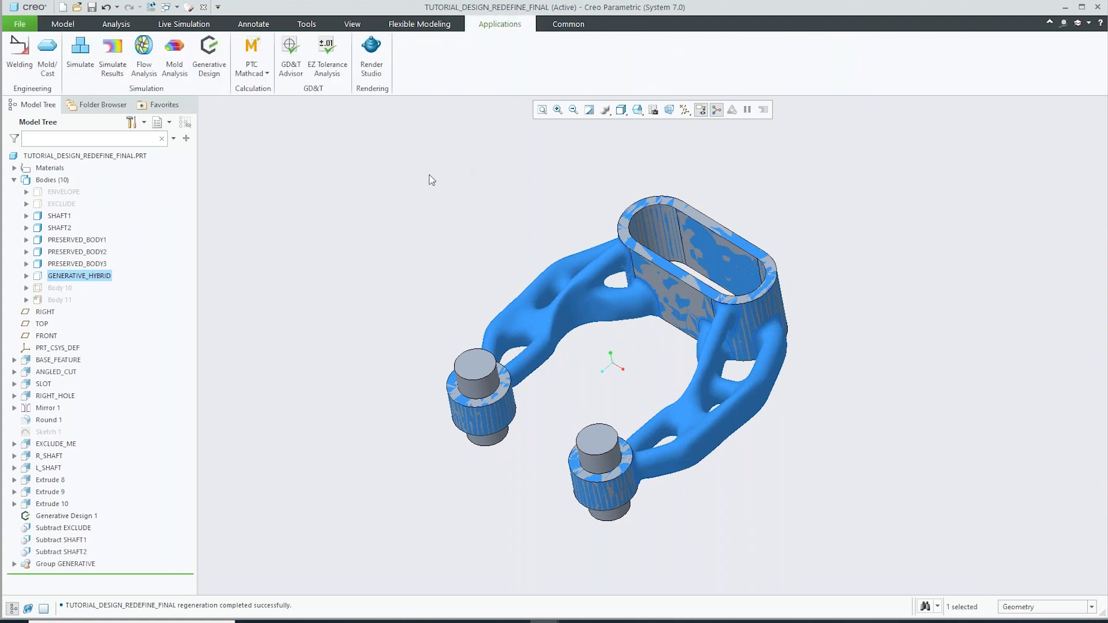
click(209, 53)
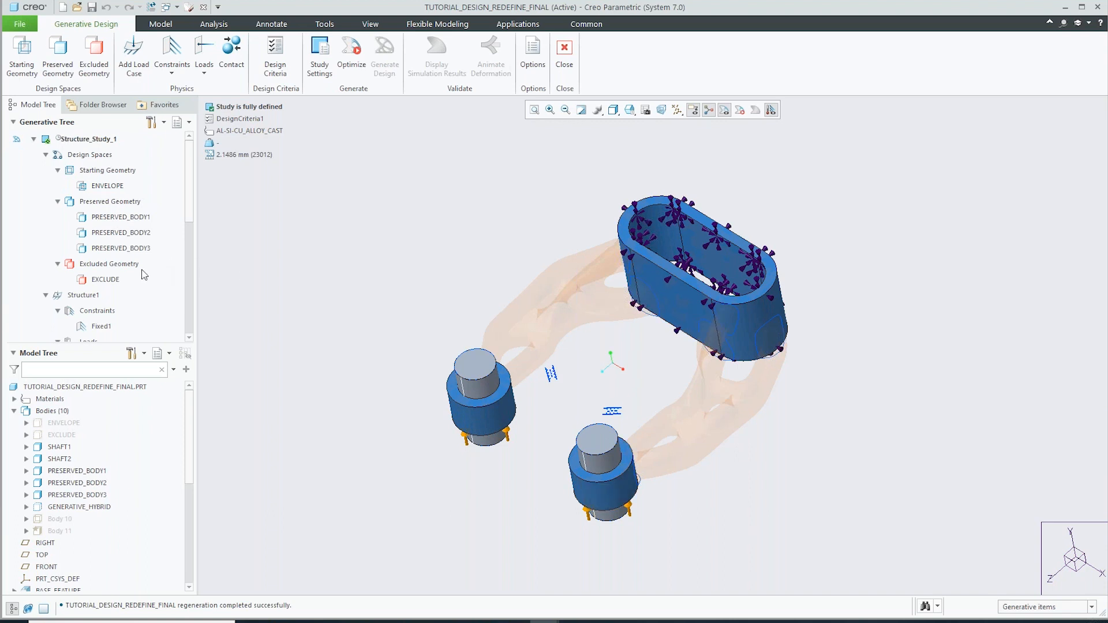
click(110, 186)
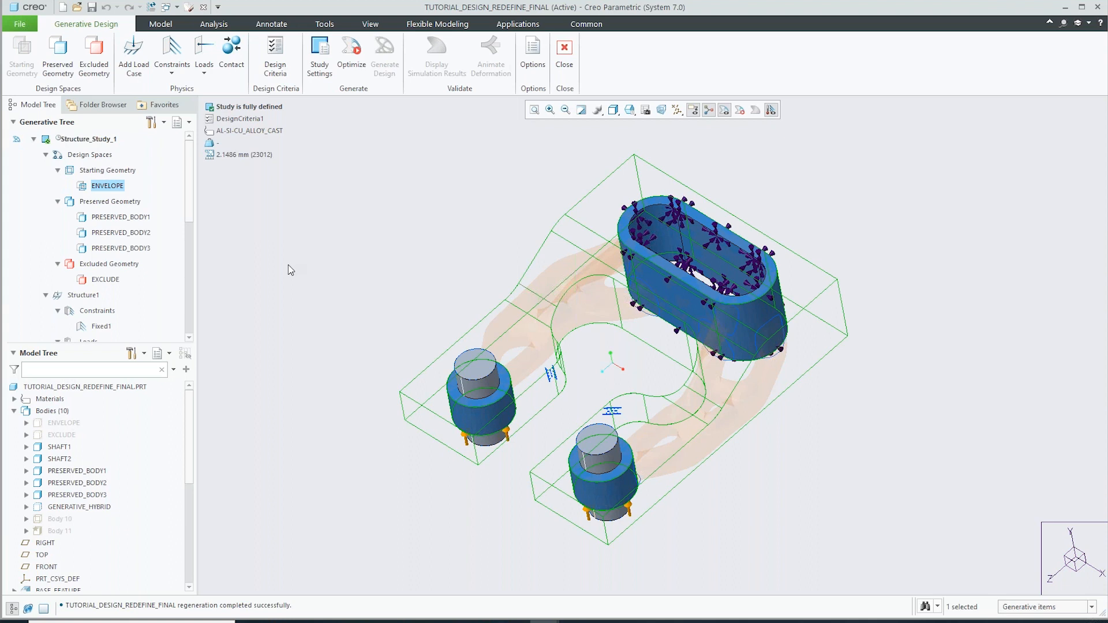
click(107, 280)
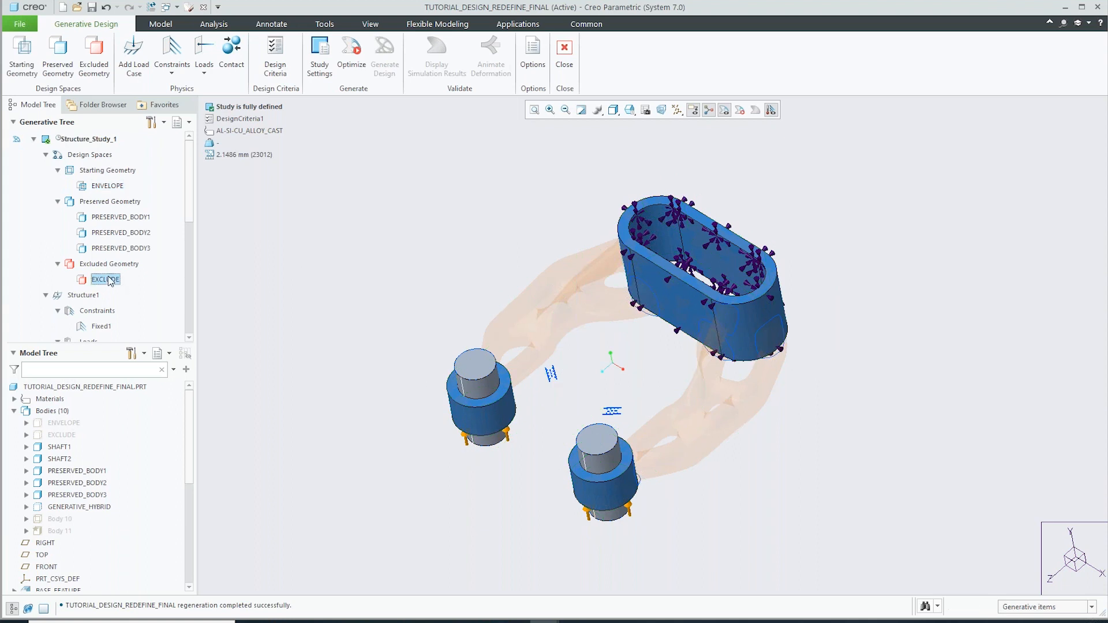
middle_drag(354, 262, 324, 265)
click(326, 266)
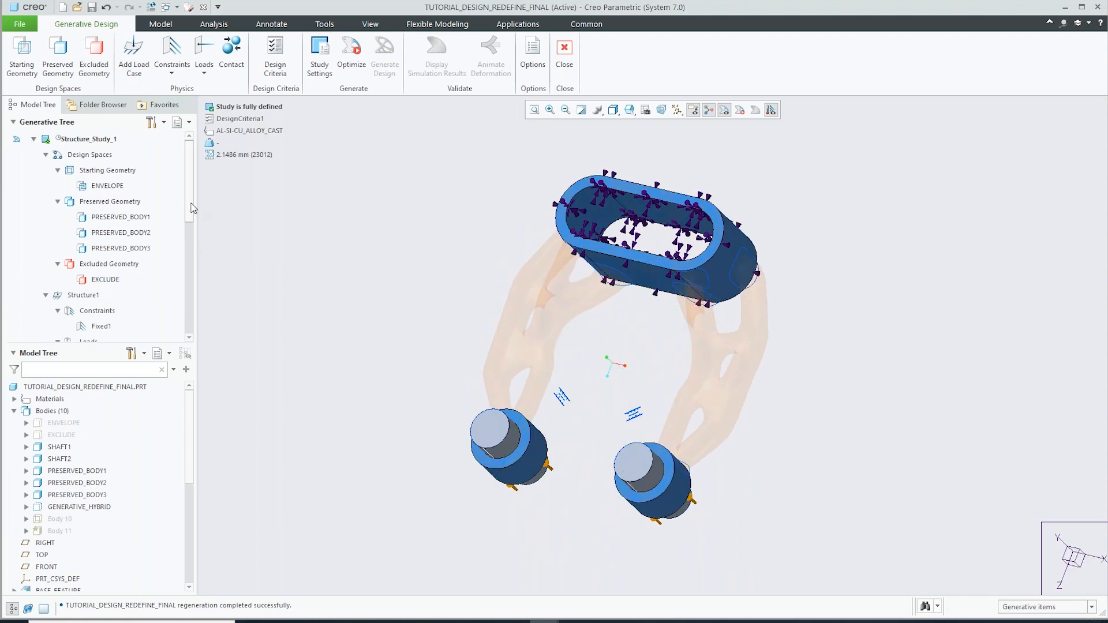
- Examine the constraints and loads of the Structure1 load case and the direction of Force3 in Structure2
drag(191, 205, 197, 238)
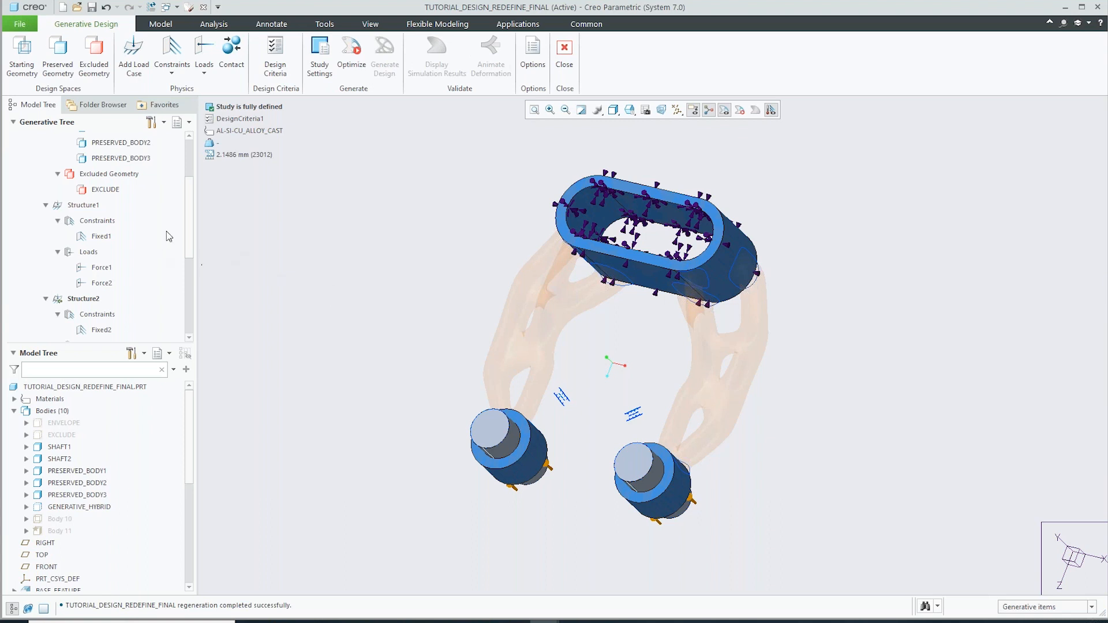
drag(186, 189, 193, 207)
click(84, 176)
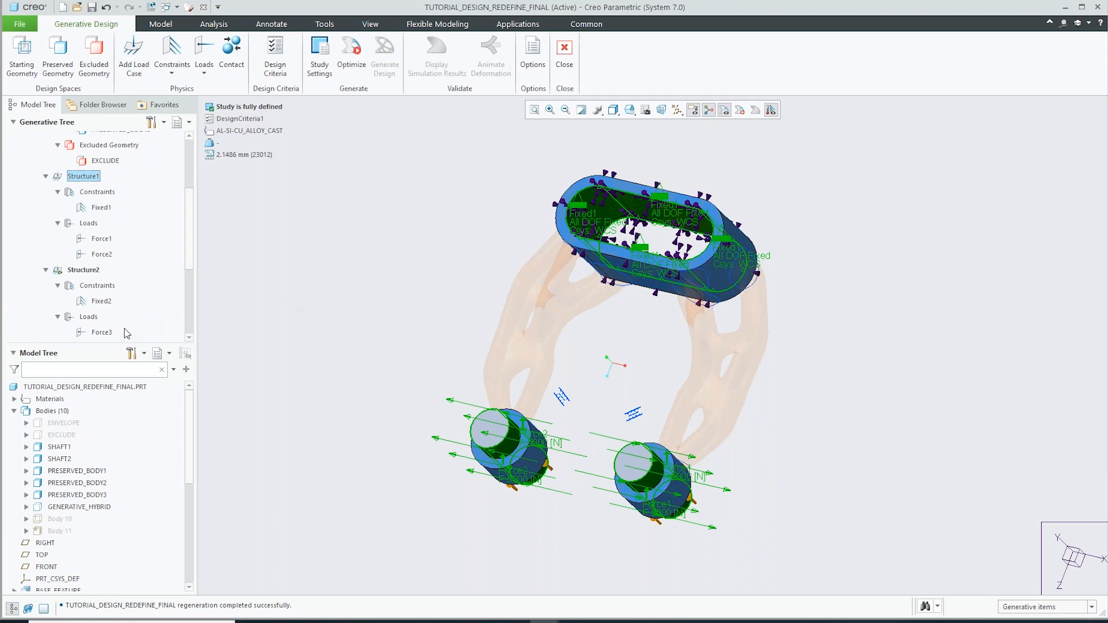
click(107, 332)
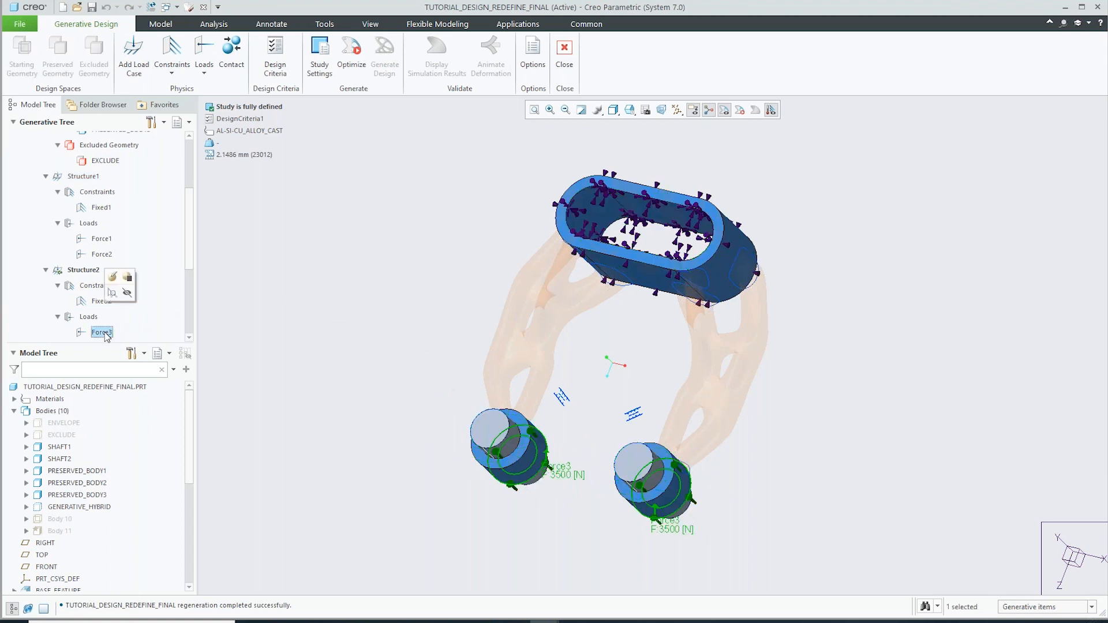
middle_drag(340, 334, 340, 276)
middle_drag(607, 483, 595, 268)
middle_drag(437, 211, 420, 312)
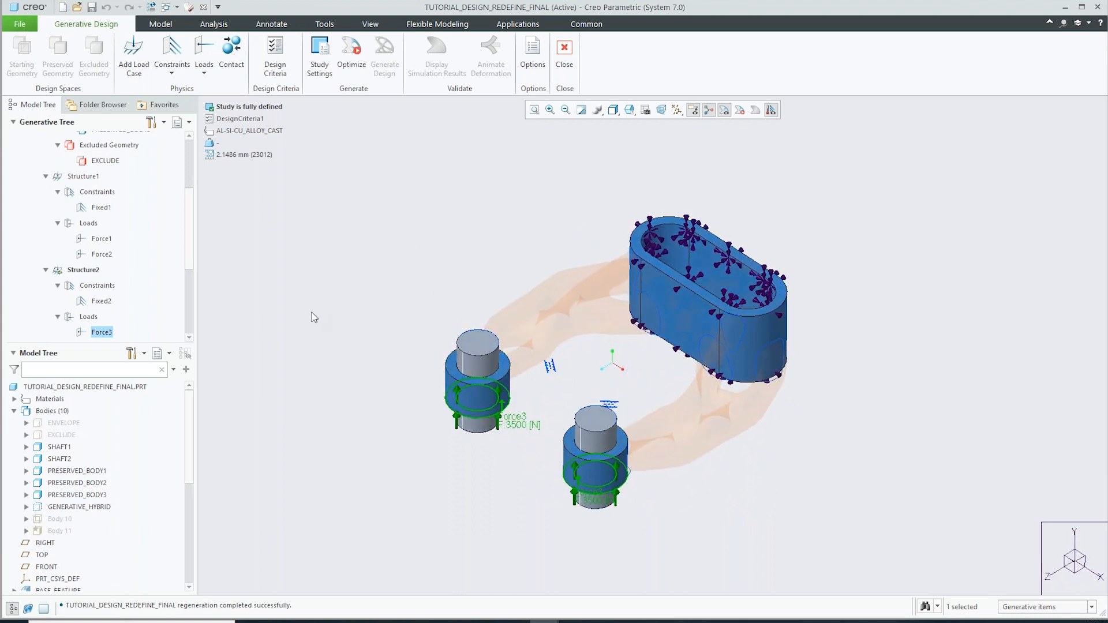
middle_drag(344, 269, 354, 279)
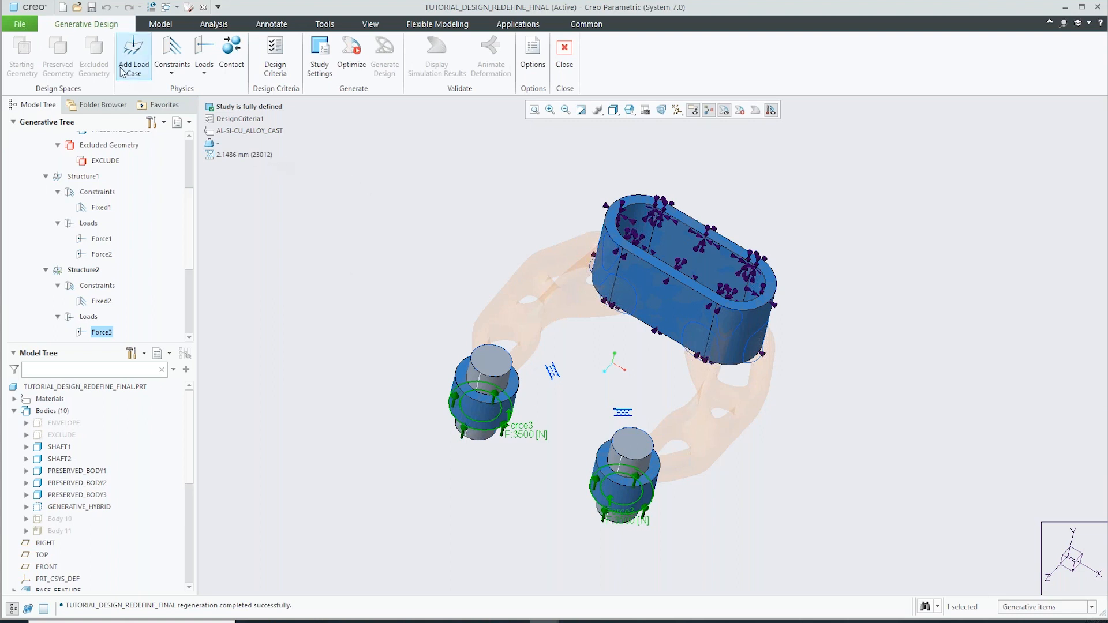
middle_drag(390, 222, 401, 222)
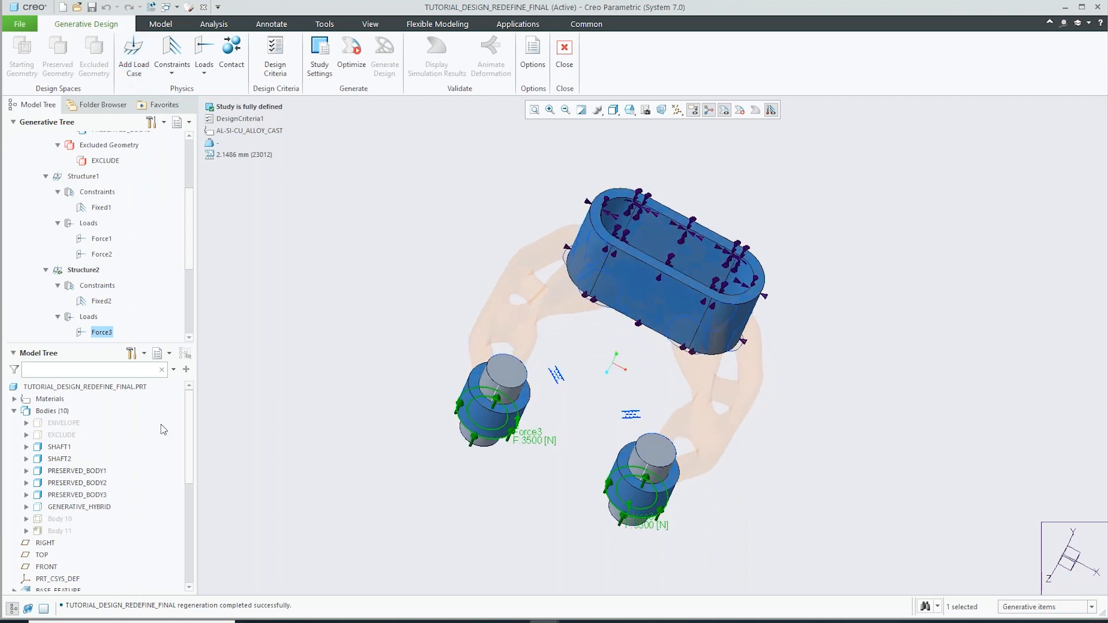
- Show the hidden bodies Body 10 and Body 11 together with the study's design criteria and contacts
drag(192, 225, 208, 287)
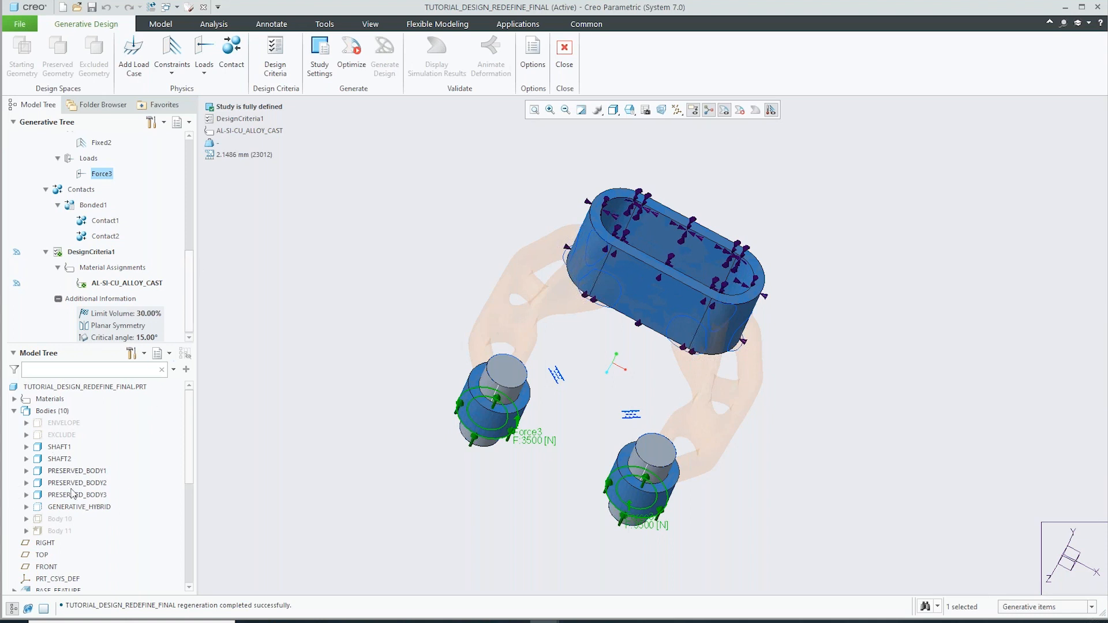
click(63, 531)
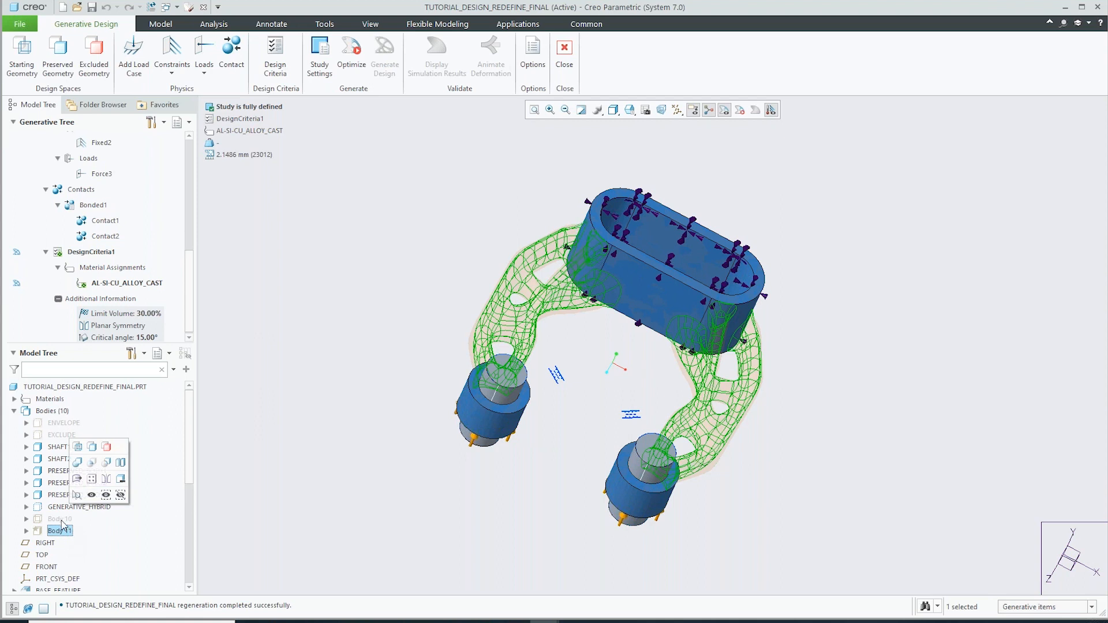
ctrl+click(60, 519)
click(84, 482)
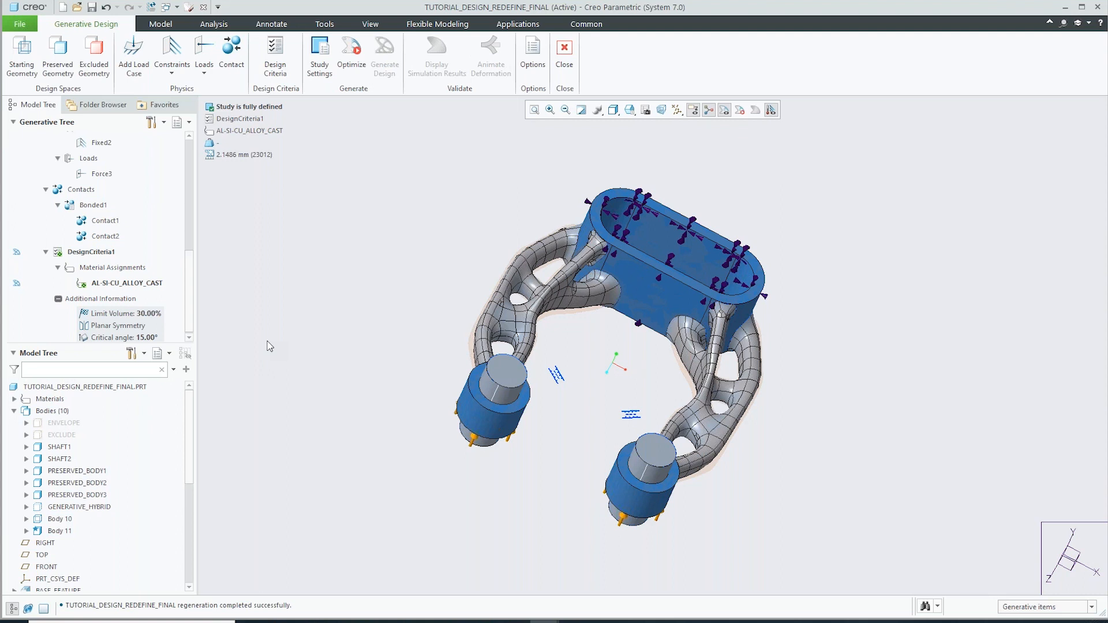
middle_drag(441, 272, 413, 243)
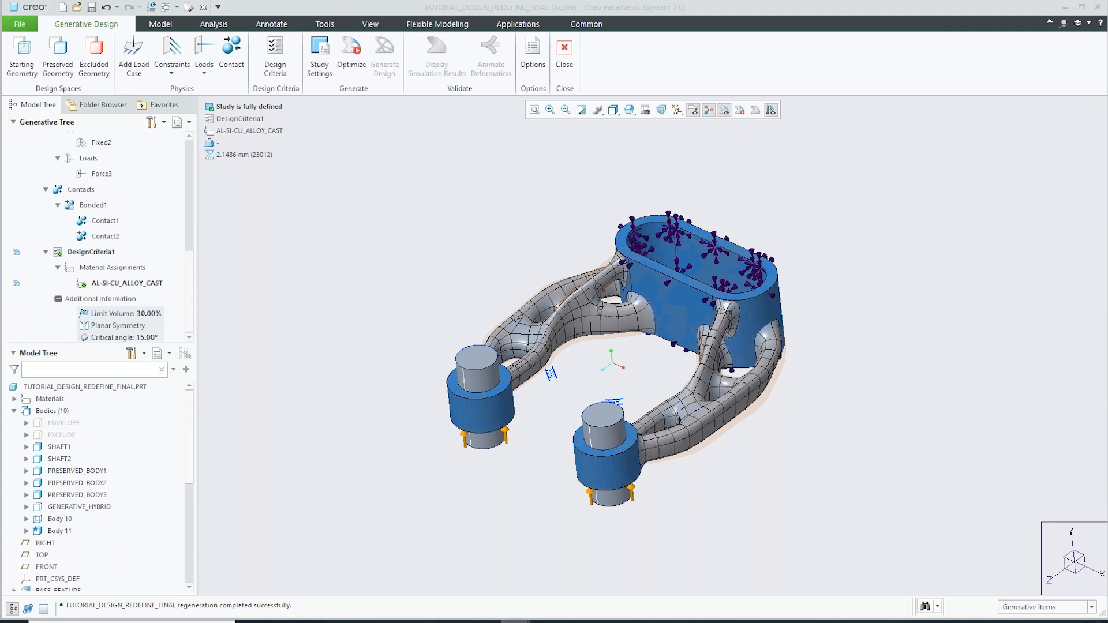
- Switch to the PowerPoint slide show and swap the presenter view with the slide show display
mouse_move(515, 621)
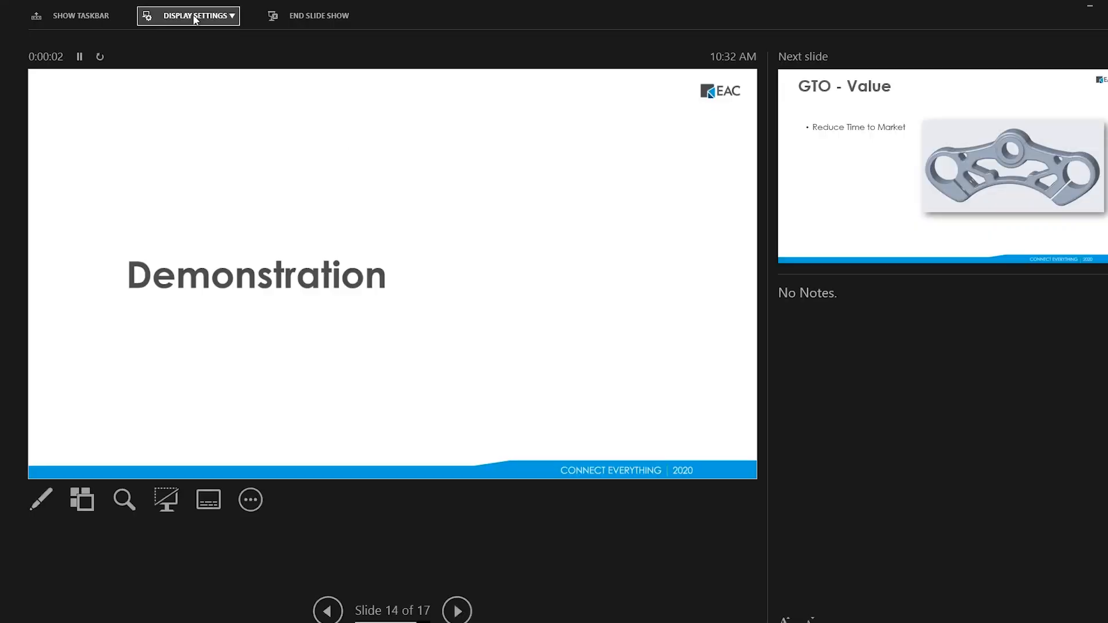
click(195, 16)
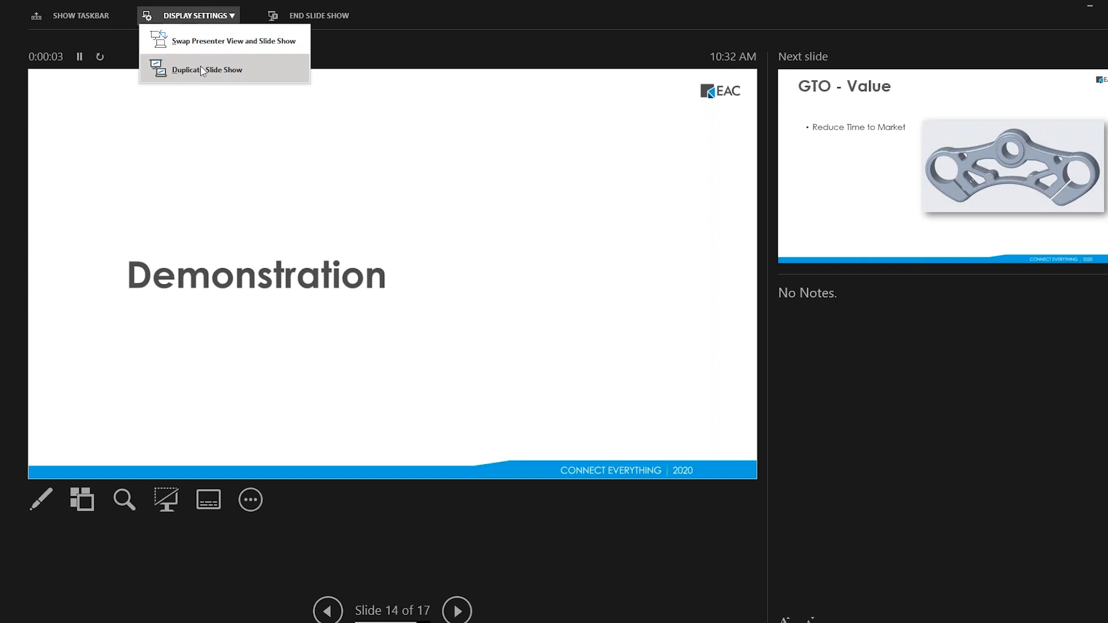
click(208, 43)
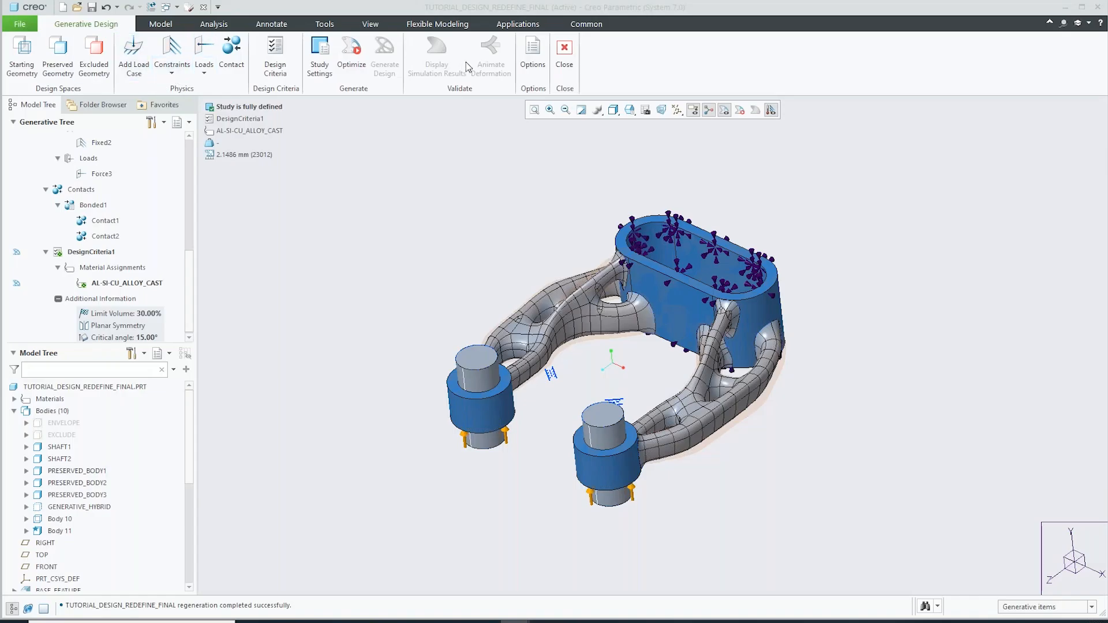
- Close the Generative Design study in Creo Parametric and look over the simulation applications and the Live Simulation commands
click(567, 53)
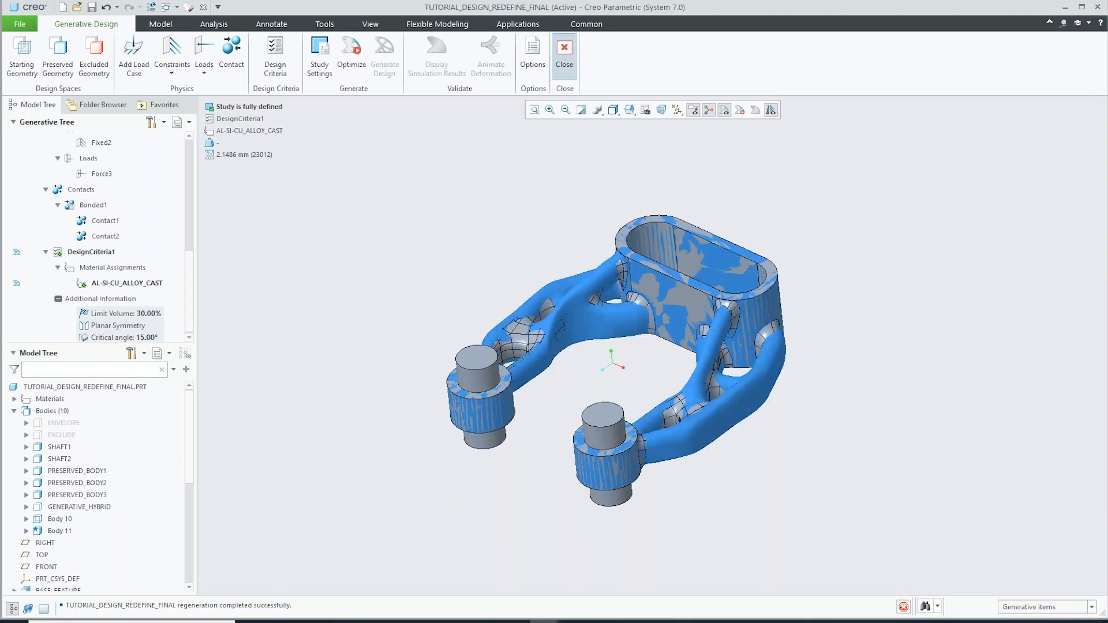
click(499, 26)
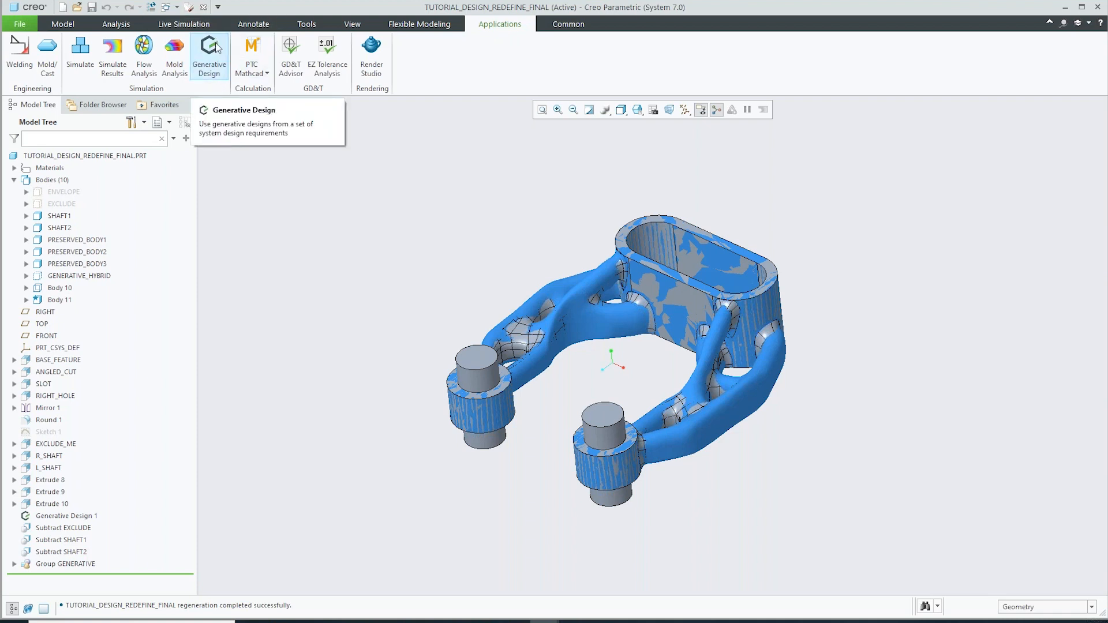
click(183, 26)
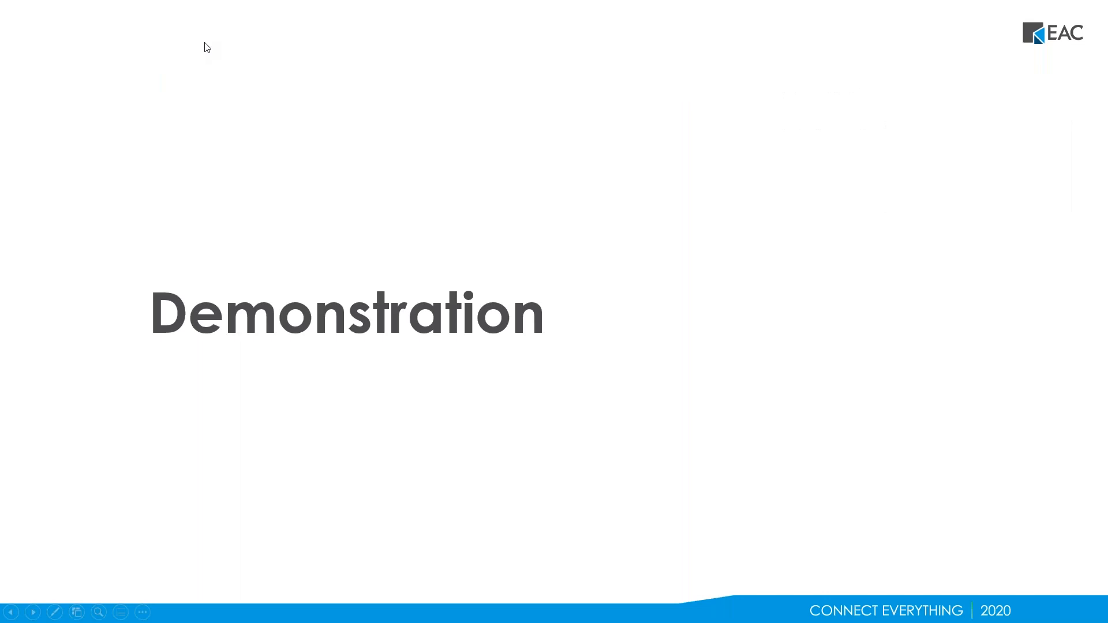
- Return to the PowerPoint slide show and advance from the Demonstration slide to the GTO - Value slide
key(Right)
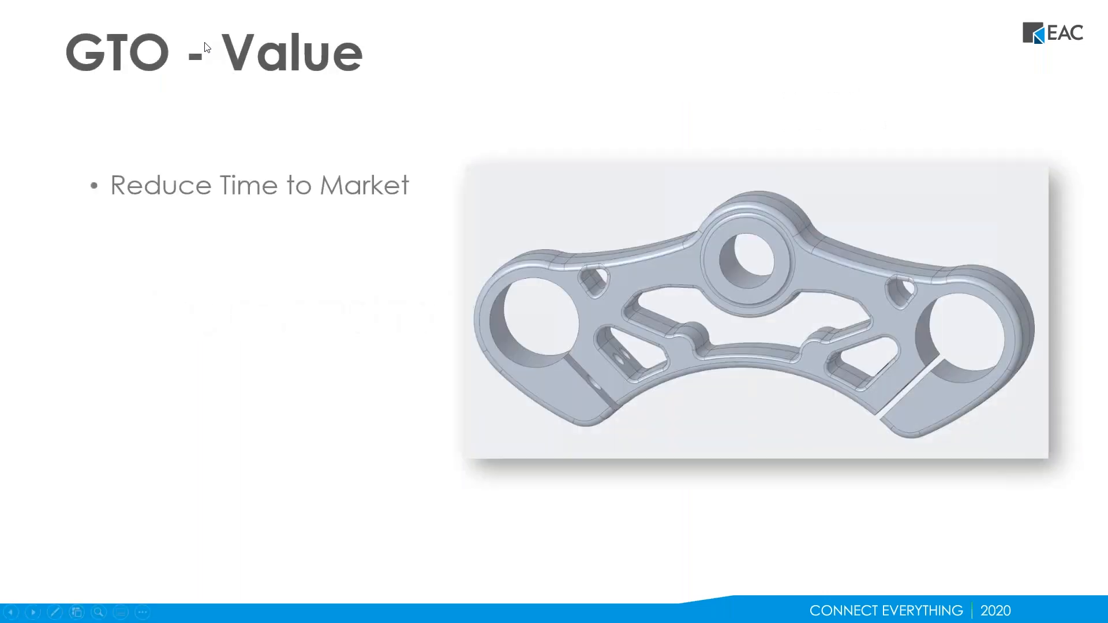